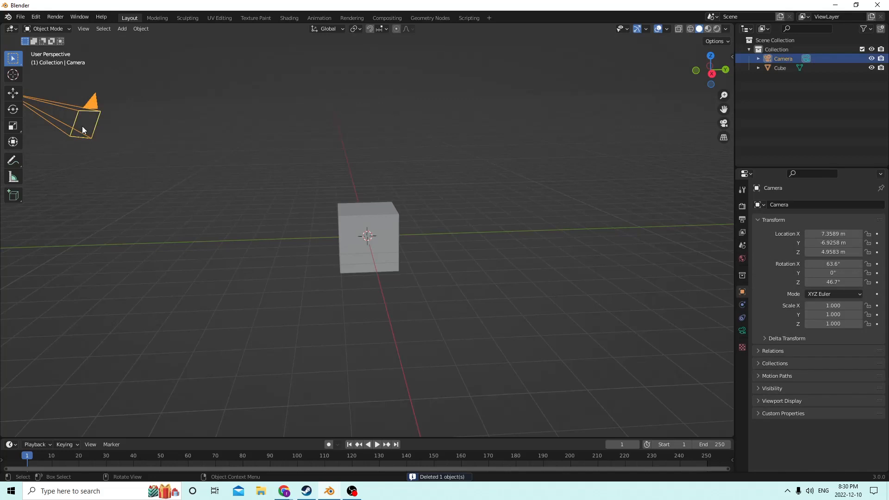
Delete the camera from the scene and select the default cube
key(Delete)
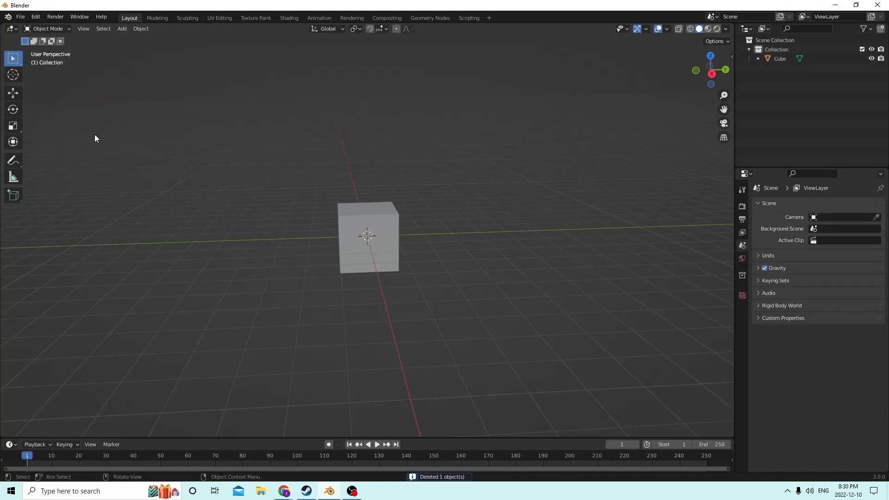
scroll(97, 135, down, 2)
middle_drag(138, 152, 293, 205)
click(363, 228)
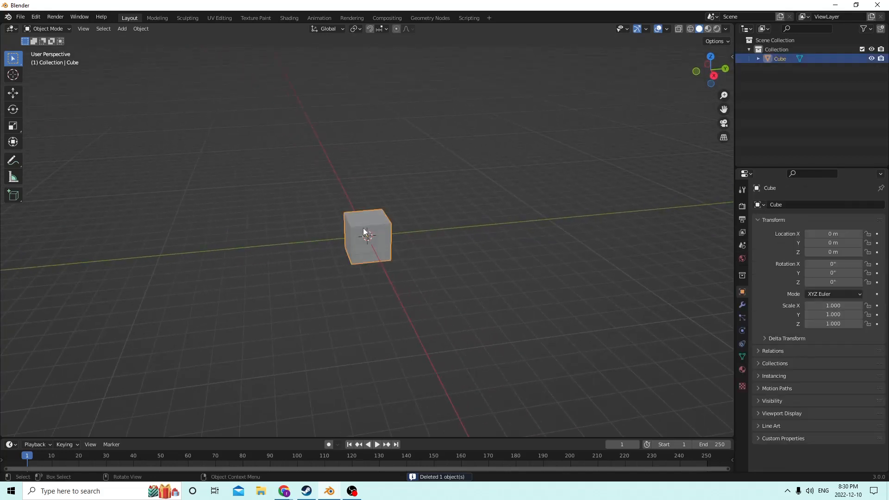
scroll(349, 227, up, 2)
middle_drag(352, 228, 329, 228)
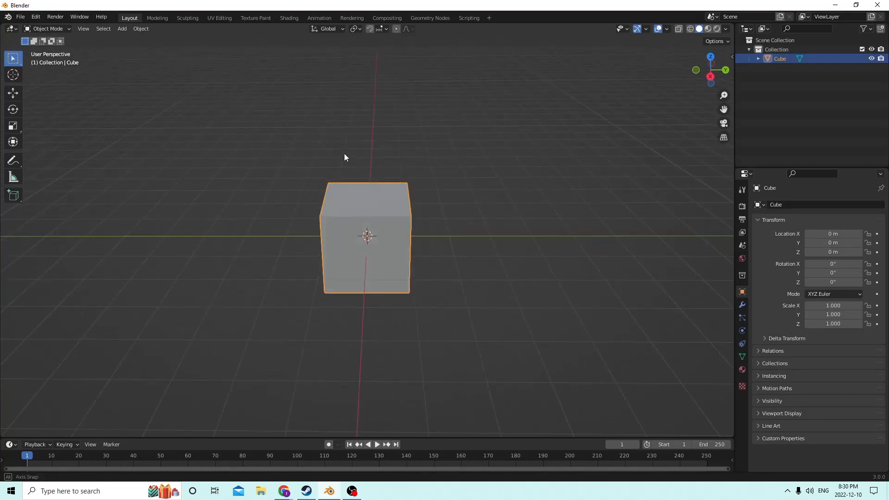
mouse_move(343, 153)
middle_down()
mouse_move(360, 168)
mouse_move(352, 172)
mouse_move(377, 167)
mouse_move(371, 140)
mouse_move(349, 158)
mouse_move(357, 161)
middle_up()
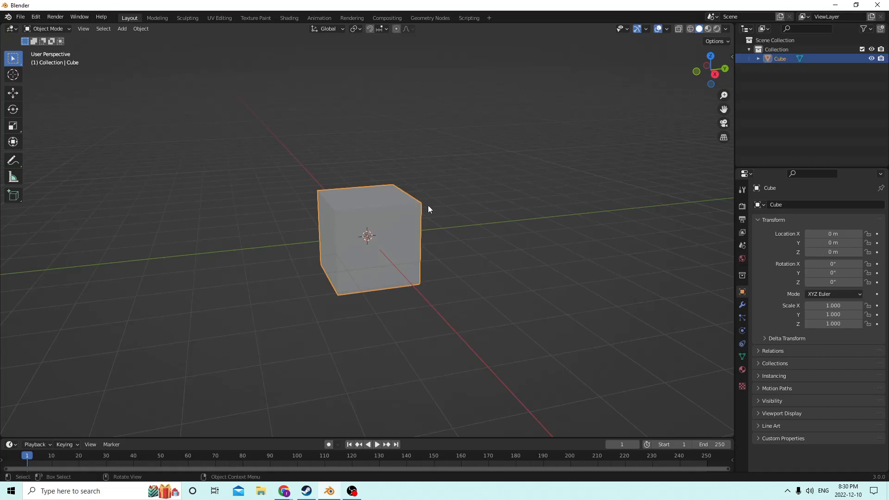
middle_drag(429, 208, 401, 196)
scroll(396, 190, up, 5)
scroll(397, 188, up, 2)
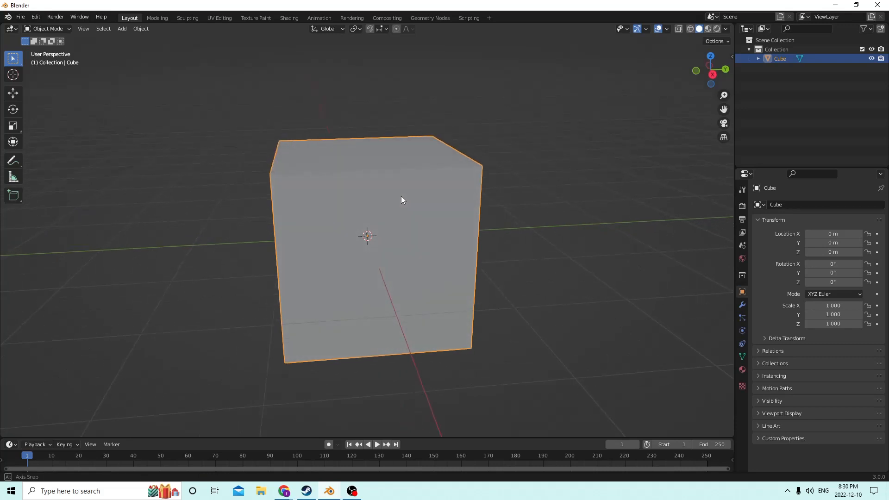
scroll(354, 76, down, 2)
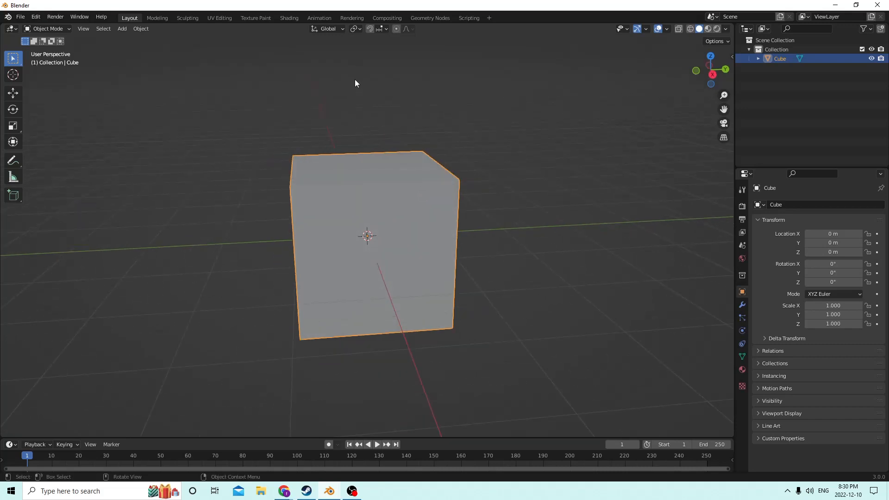
Switch the transform orientation to Local and set the viewport overlay's grid scale to 0.01
click(340, 29)
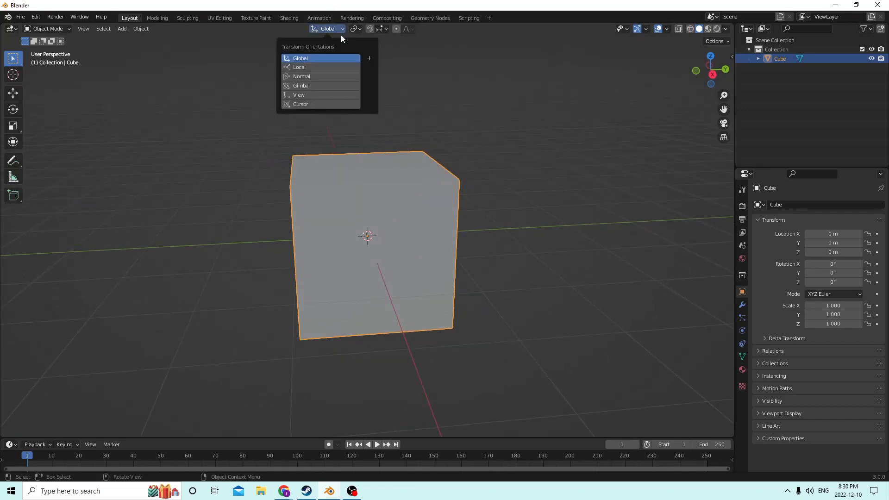
click(303, 66)
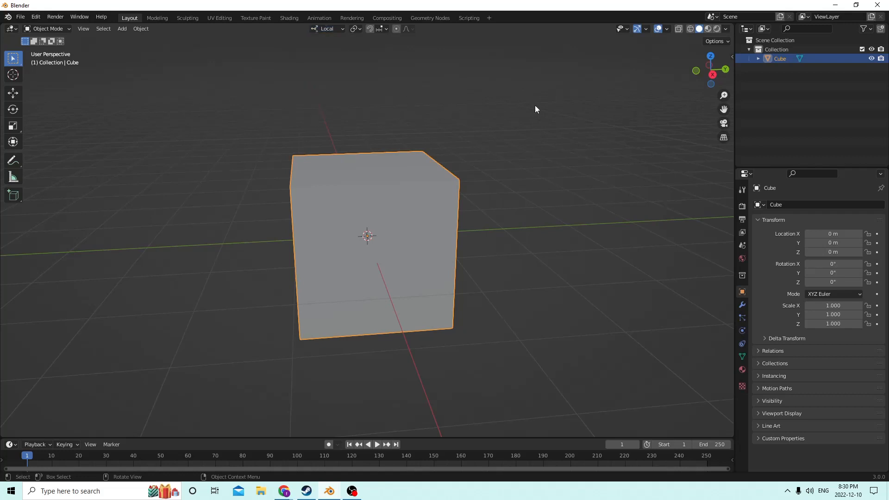
click(667, 30)
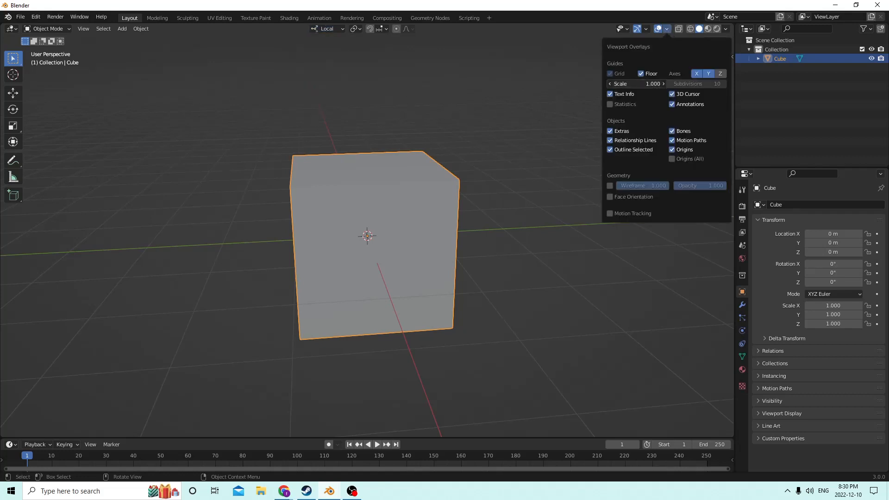
click(642, 83)
text(.01)
key(Return)
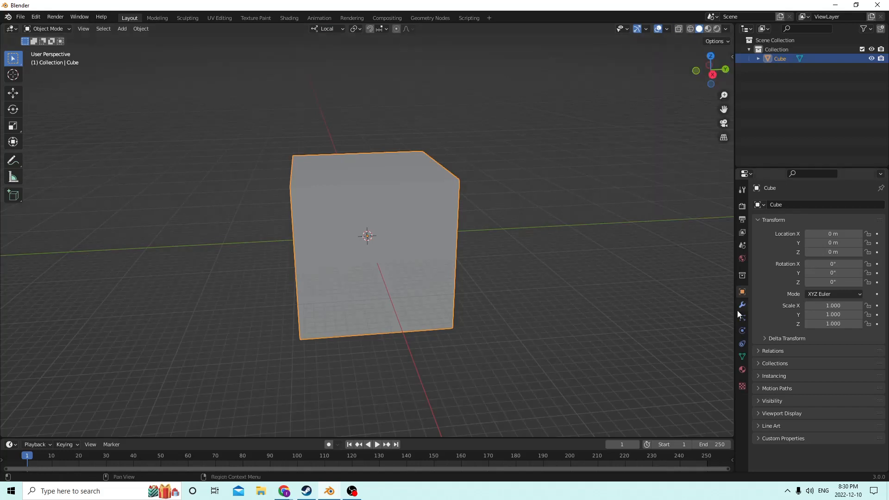
Set the scene's unit scale to 0.01
click(742, 246)
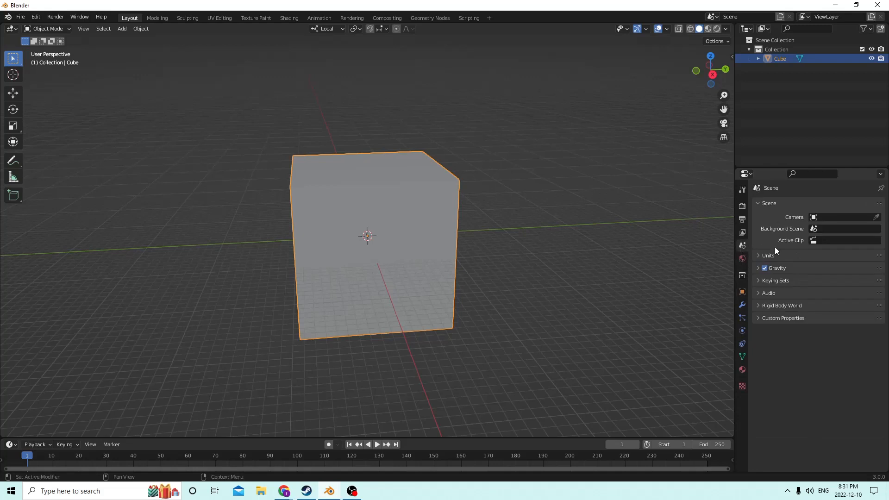
click(773, 254)
click(835, 281)
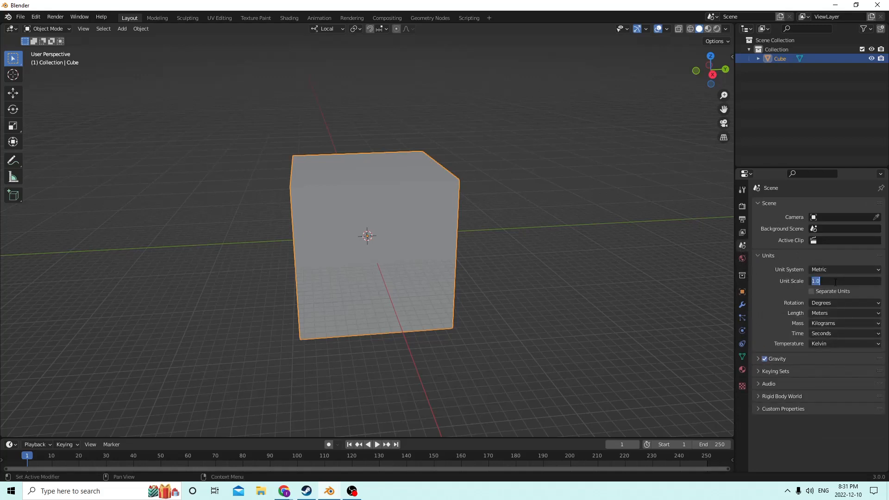
text(.01)
key(Return)
Scale the cube into an upright slab, thin along X and stretched to about double its length along Y
middle_drag(622, 213, 495, 198)
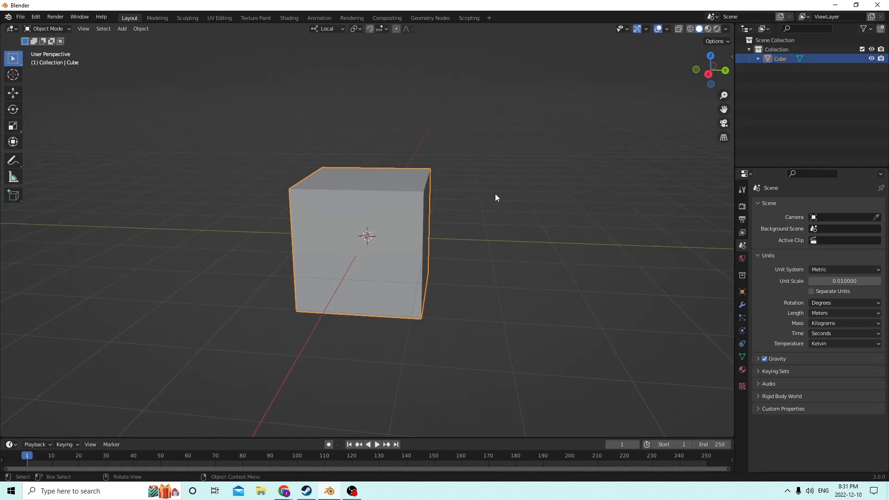
click(13, 125)
middle_drag(222, 149, 264, 168)
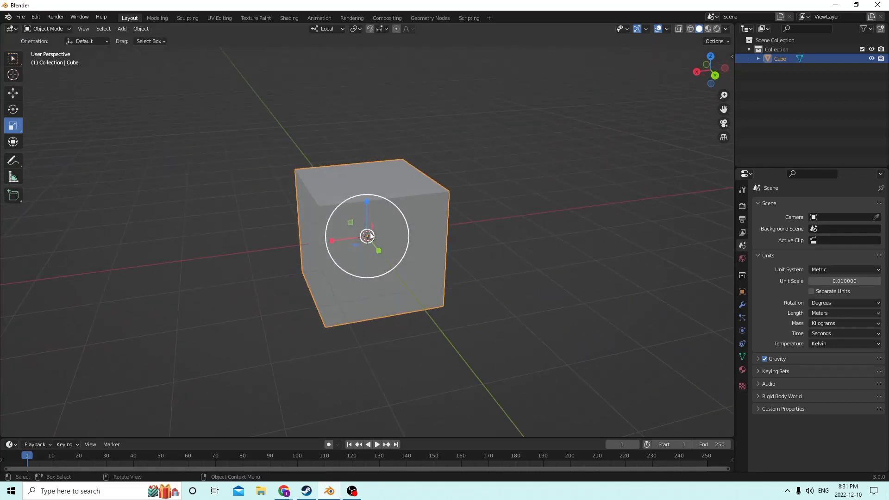
drag(331, 240, 361, 239)
middle_drag(361, 239, 422, 220)
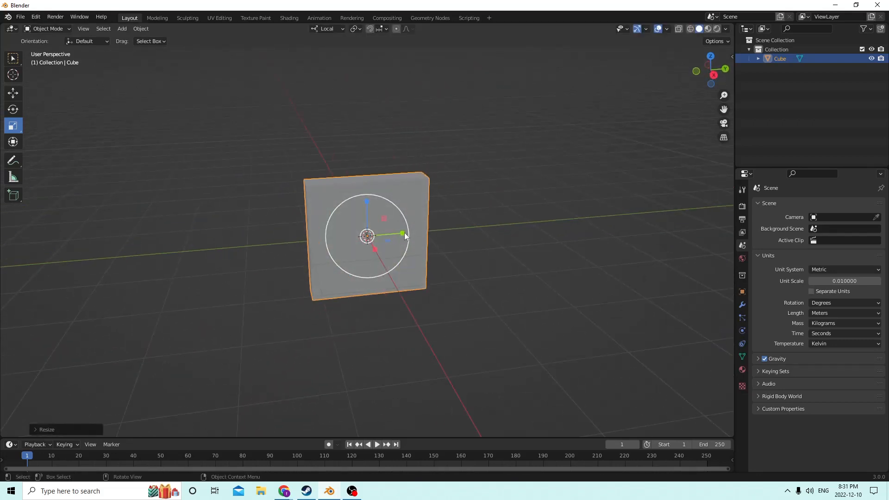
drag(405, 233, 456, 229)
middle_drag(457, 229, 410, 215)
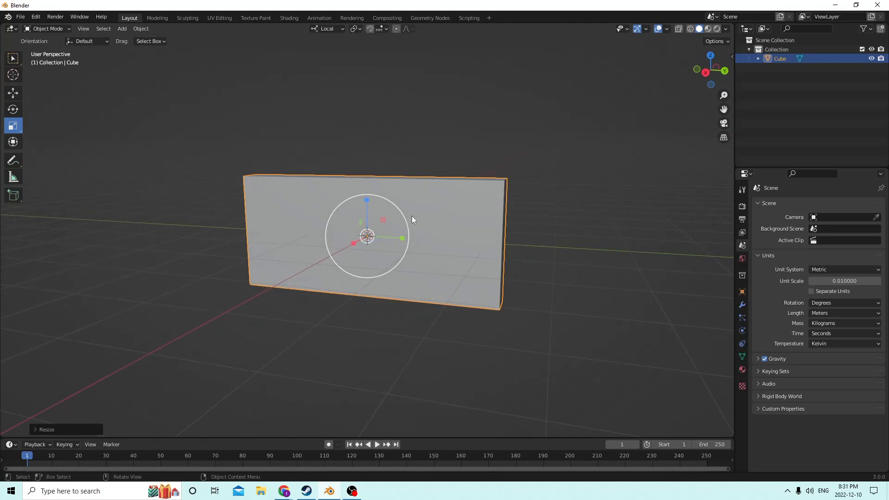
Duplicate the slab in place, then scale the copy thicker along X and much flatter along Z
key(shift+d)
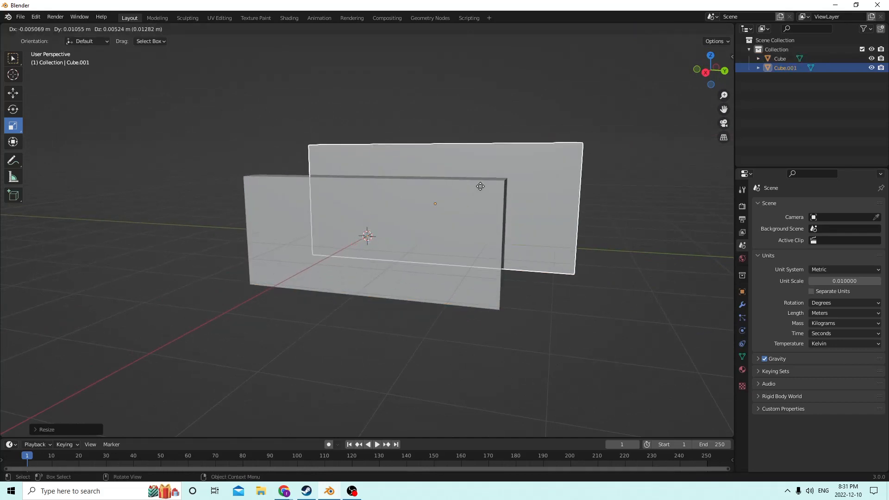
key(Escape)
middle_drag(468, 190, 438, 186)
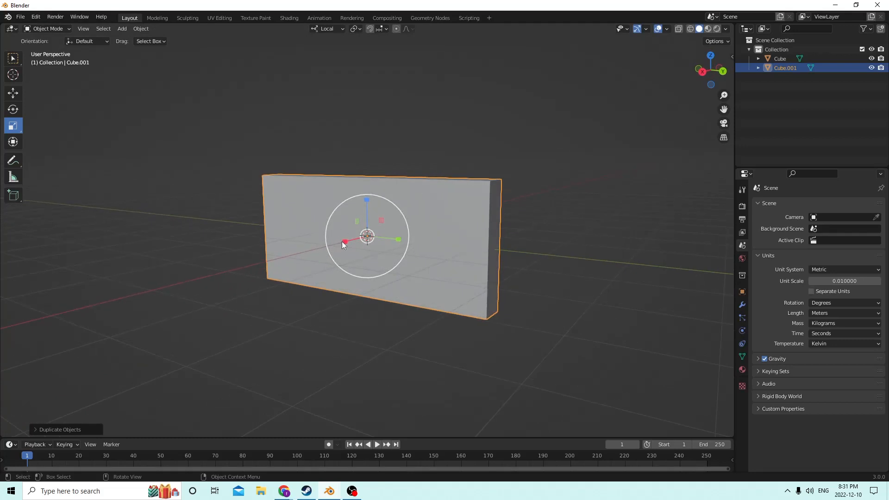
drag(342, 245, 299, 252)
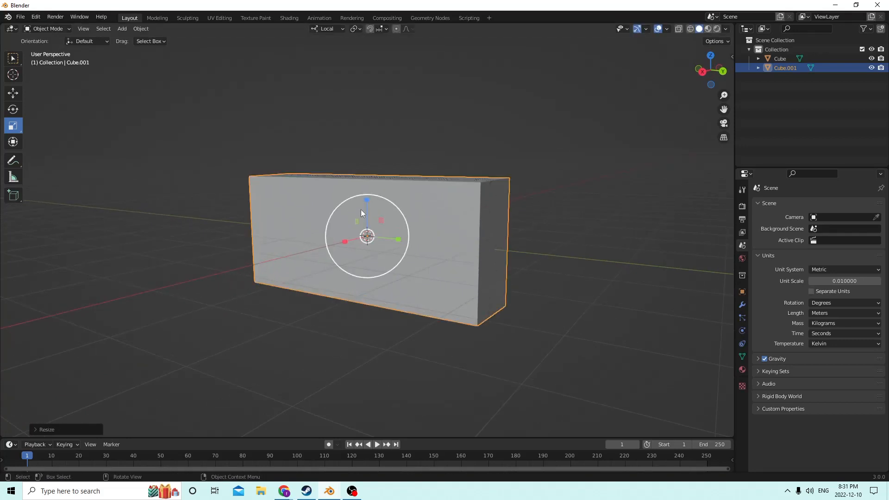
drag(366, 200, 340, 218)
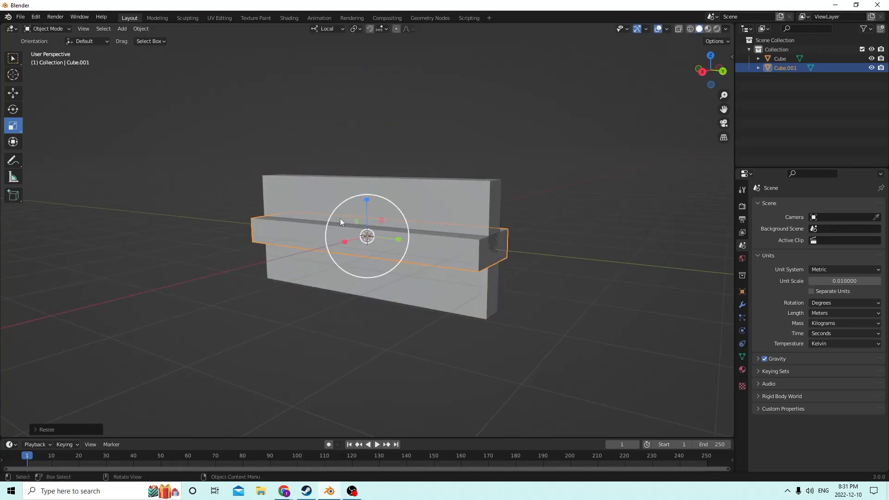
Move the flattened copy straight up along Z until it sits just above the upright slab
click(12, 94)
drag(366, 197, 367, 112)
middle_drag(327, 187, 294, 177)
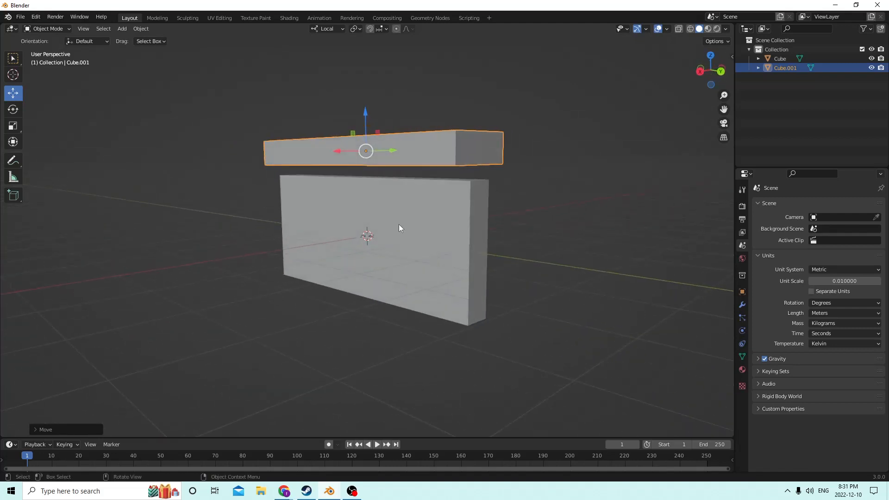
Bevel the upright slab's four short corner edges in Edit Mode with a width of about 0.0052 m
click(398, 224)
middle_drag(352, 219, 395, 213)
scroll(387, 212, down, 2)
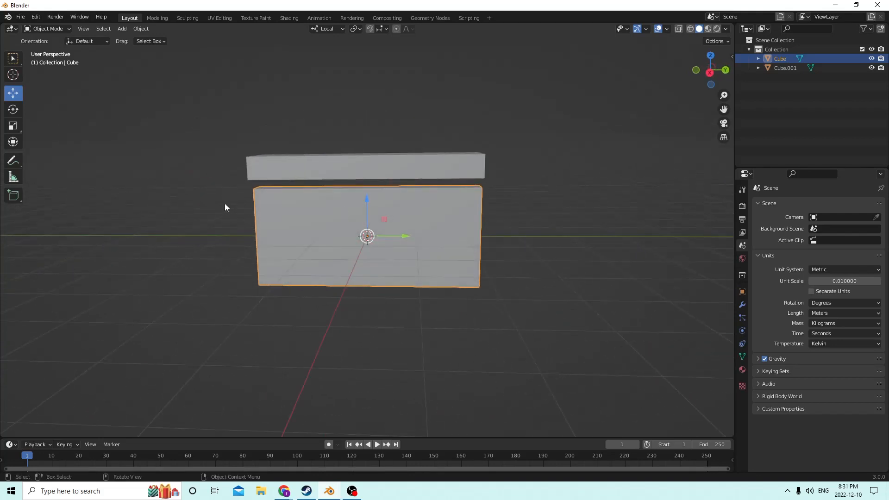
middle_drag(225, 204, 326, 207)
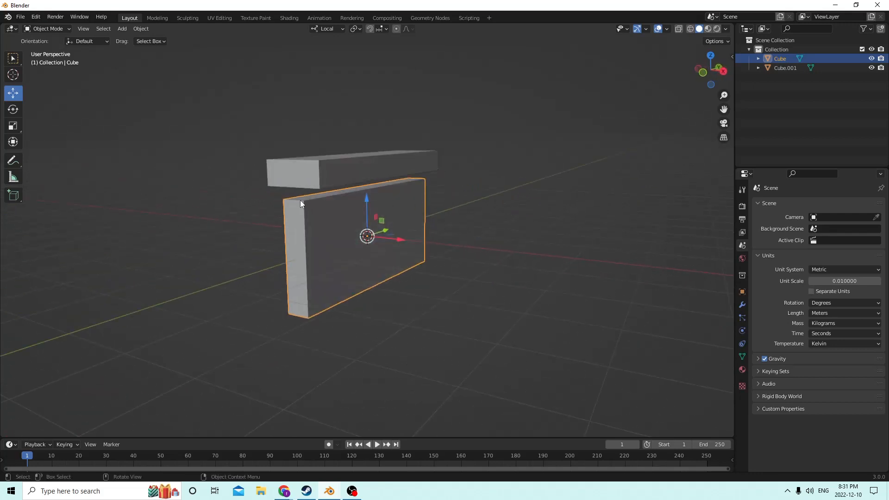
key(Tab)
click(287, 200)
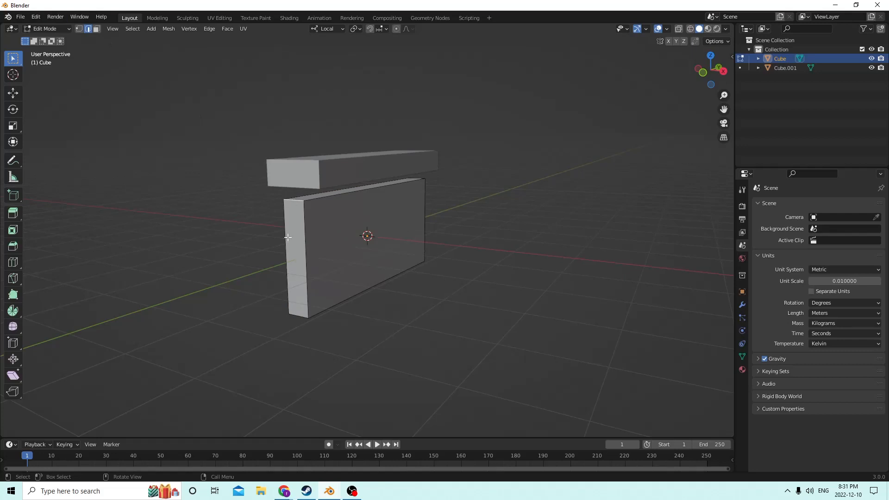
middle_drag(299, 303, 411, 319)
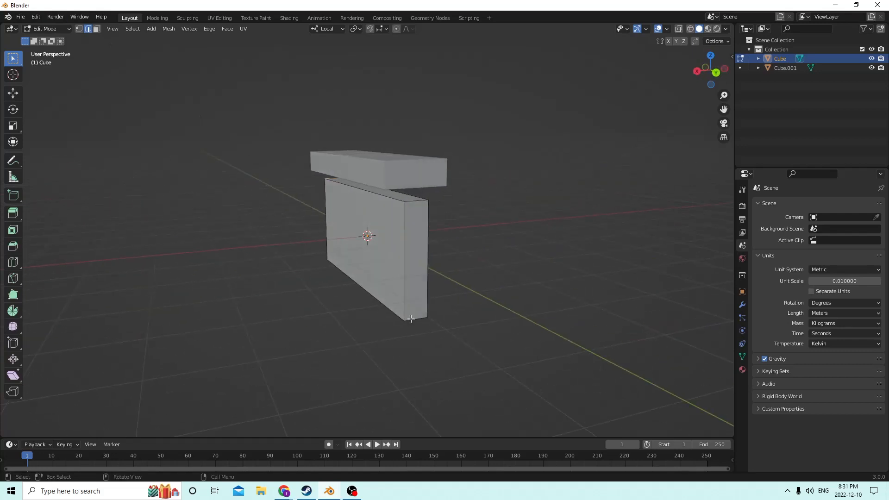
middle_drag(418, 201, 397, 207)
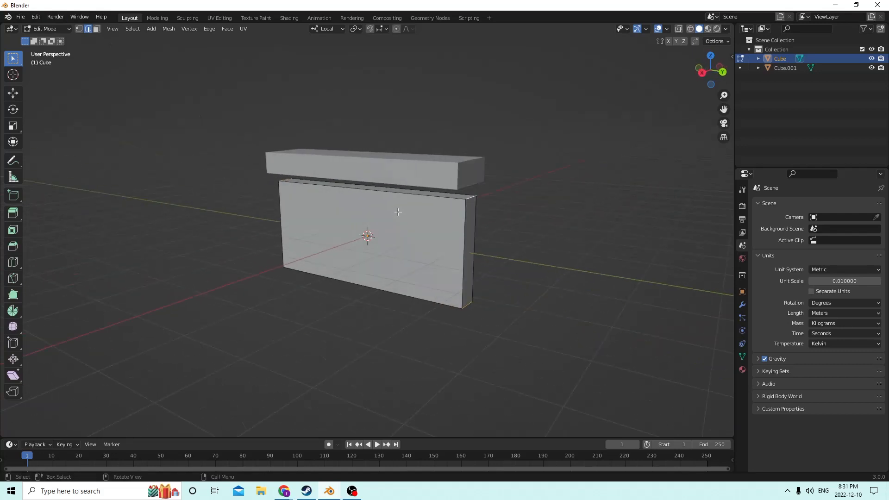
key(ctrl+b)
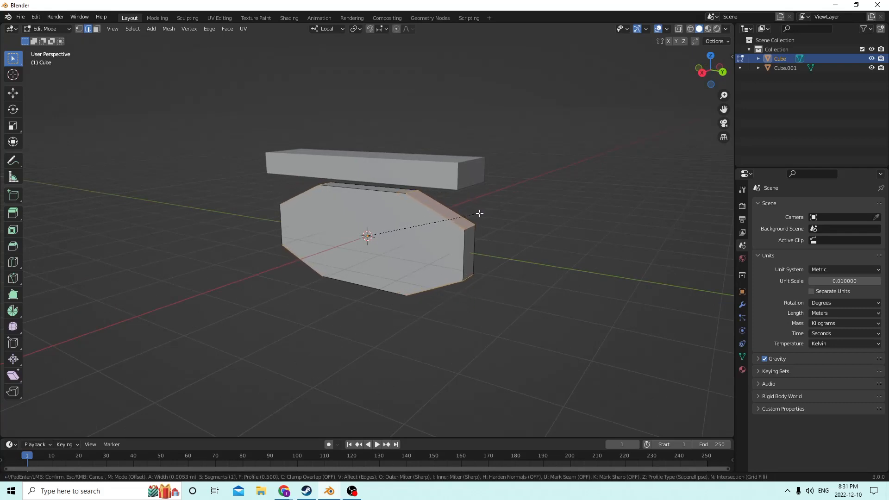
click(480, 213)
Round the upright slab's corners by setting the bevel to 5 segments, and return to Object Mode
click(64, 432)
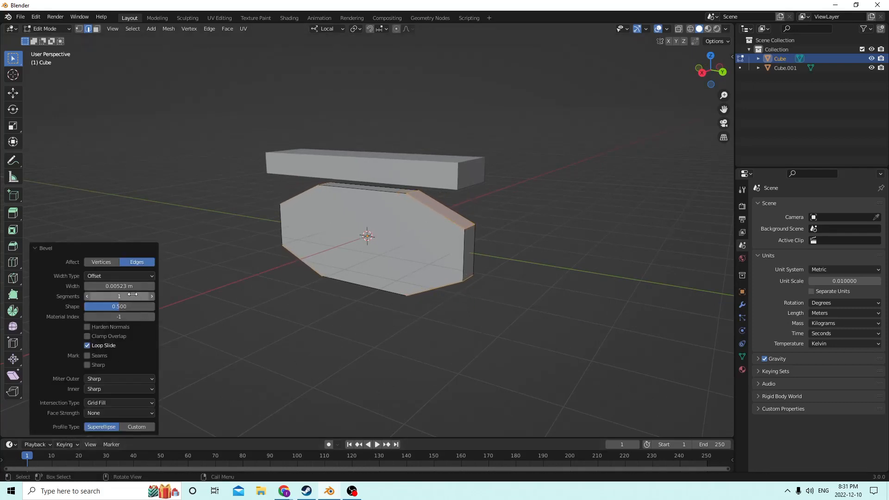
click(152, 297)
click(152, 296)
click(152, 297)
click(152, 296)
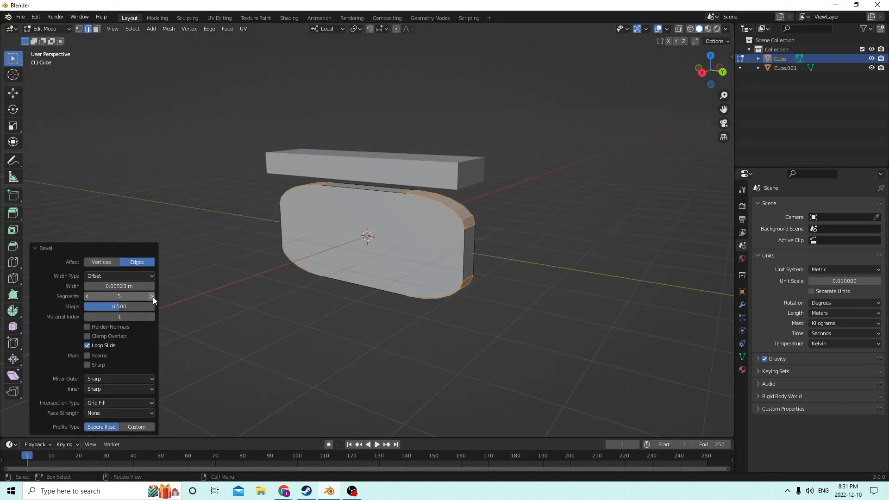
middle_drag(198, 225, 391, 186)
click(520, 224)
middle_drag(356, 150, 407, 167)
key(Tab)
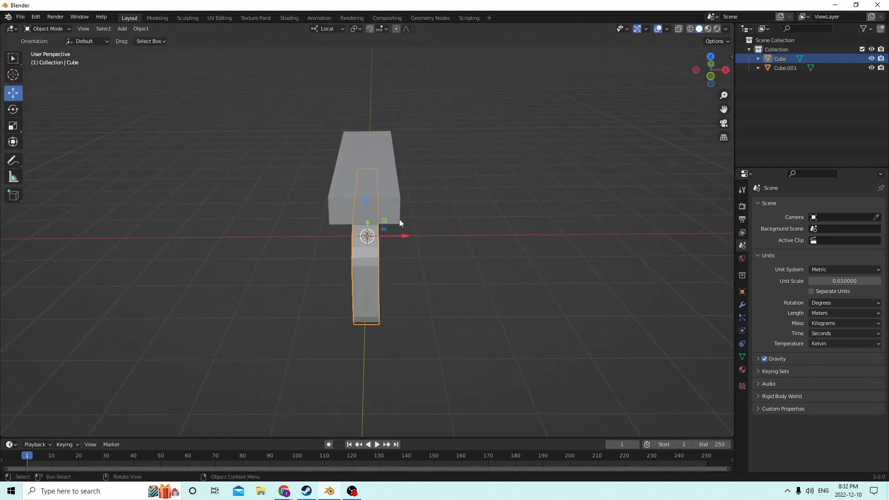
Bevel the four vertical corner edges of the flat upper block by about 0.0025 m with 6 segments
click(398, 209)
middle_drag(391, 206, 447, 219)
key(Tab)
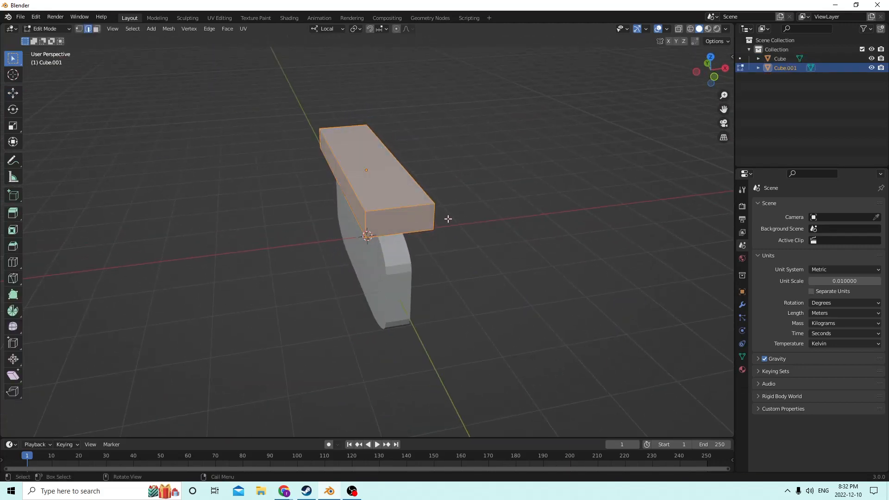
key(alt+a)
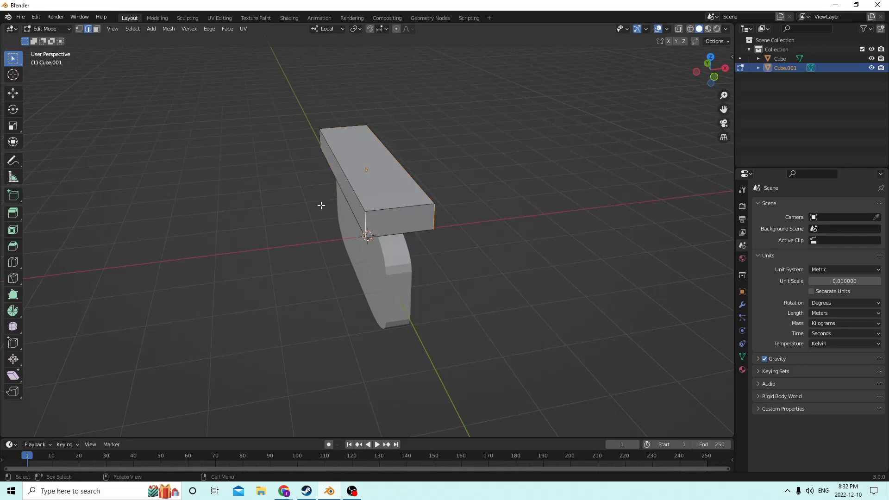
middle_drag(322, 206, 491, 205)
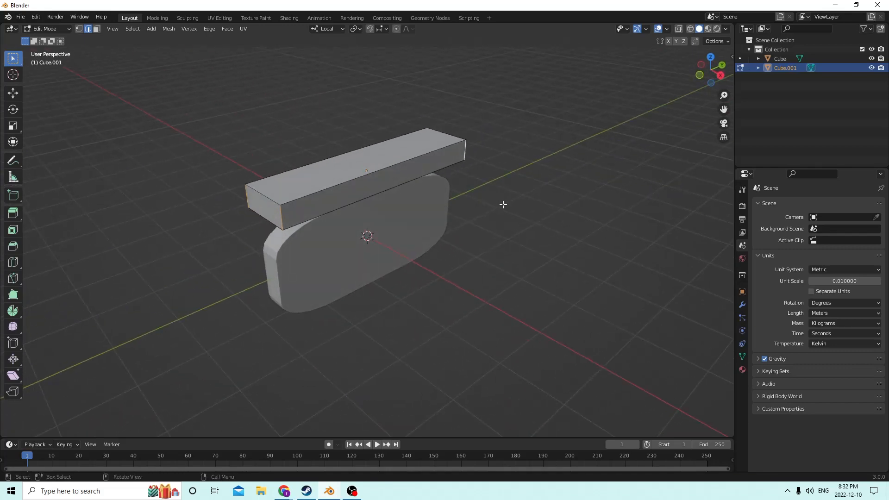
key(ctrl+b)
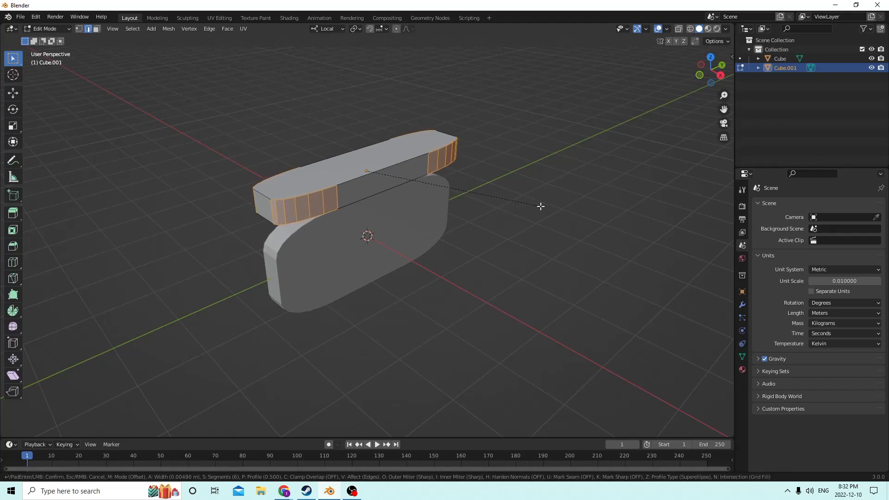
click(523, 207)
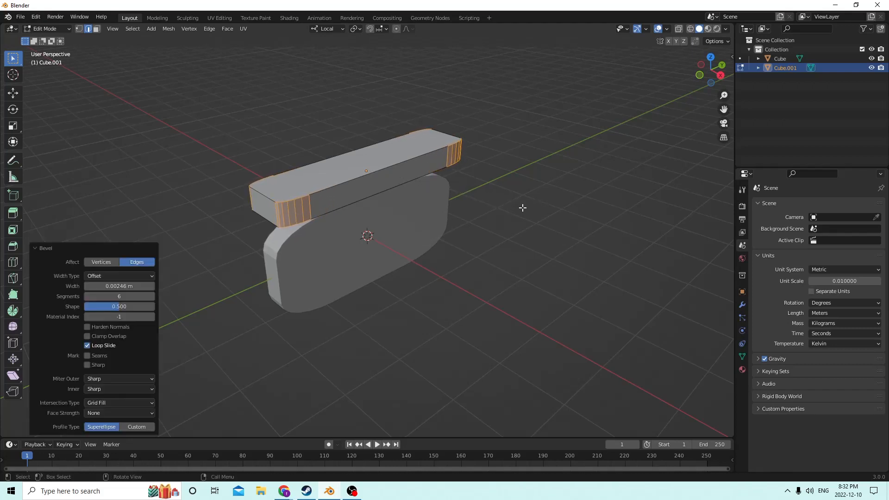
Return to Object Mode and lower the flat upper block about 0.0024 m along Z onto the upright slab
middle_drag(522, 208, 520, 245)
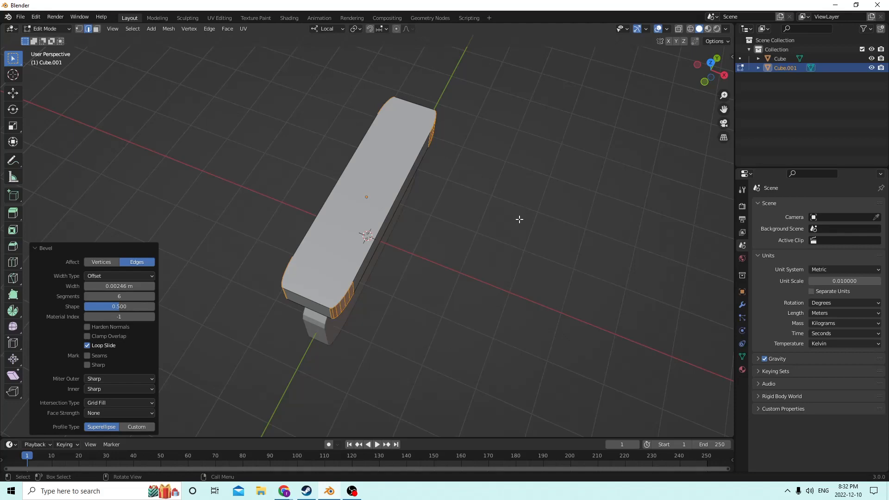
click(519, 219)
middle_drag(519, 219, 352, 152)
key(Tab)
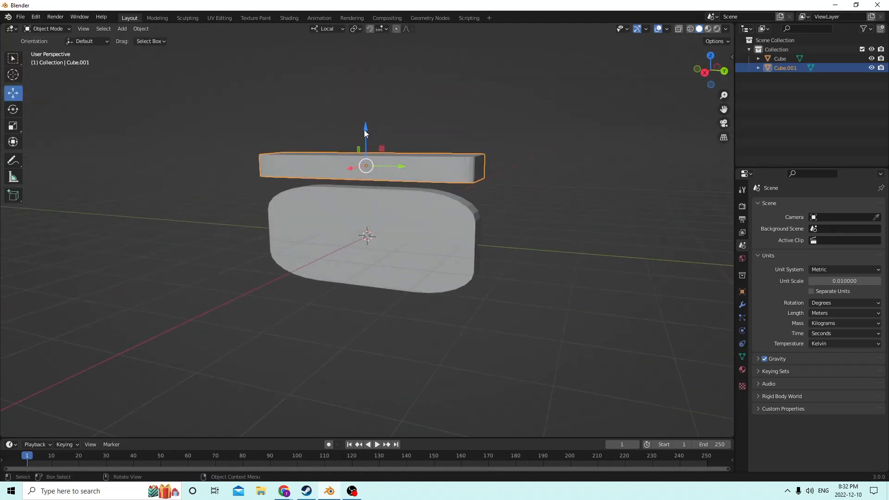
drag(364, 130, 365, 143)
middle_drag(365, 143, 400, 172)
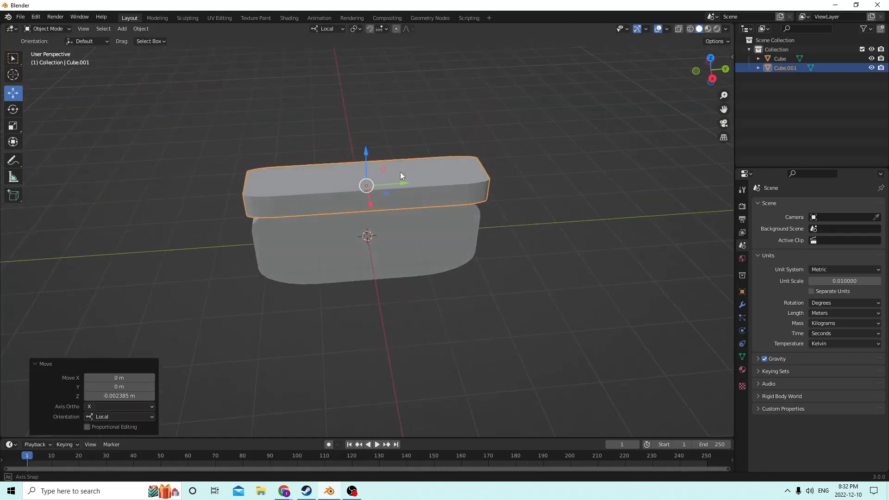
Shorten the flat upper block along Y with a scale factor of about 0.717
click(14, 125)
middle_drag(299, 118, 428, 195)
drag(408, 191, 392, 190)
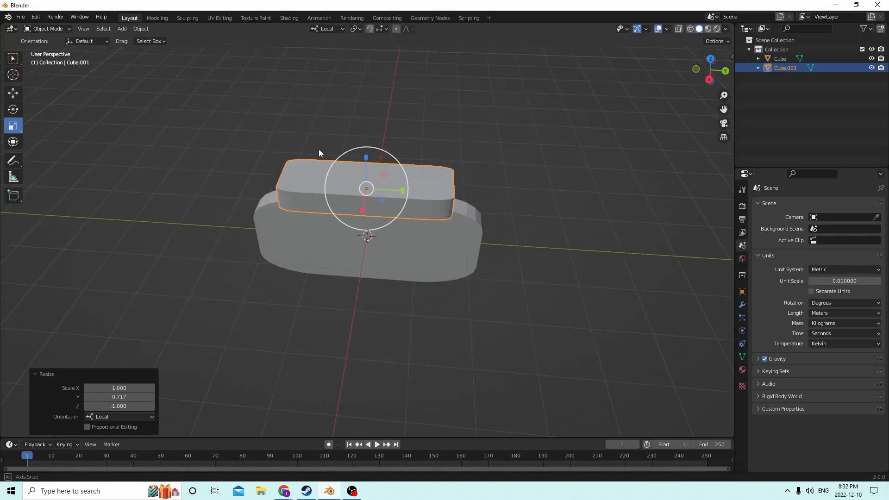
middle_drag(319, 149, 400, 176)
drag(396, 221, 404, 223)
middle_drag(404, 223, 264, 155)
middle_drag(350, 229, 439, 229)
Duplicate the upright slab and raise the copy about 0.027 m along Z
click(438, 234)
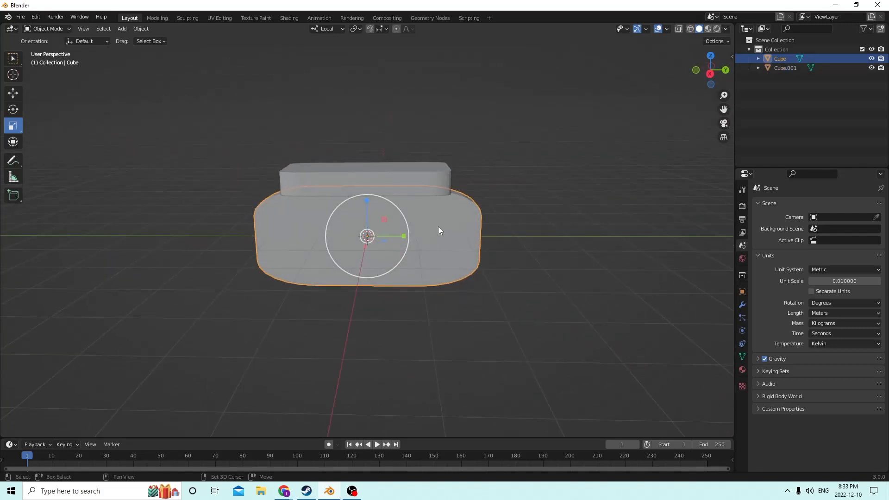
key(shift+d)
right_click(518, 201)
middle_drag(517, 201, 360, 175)
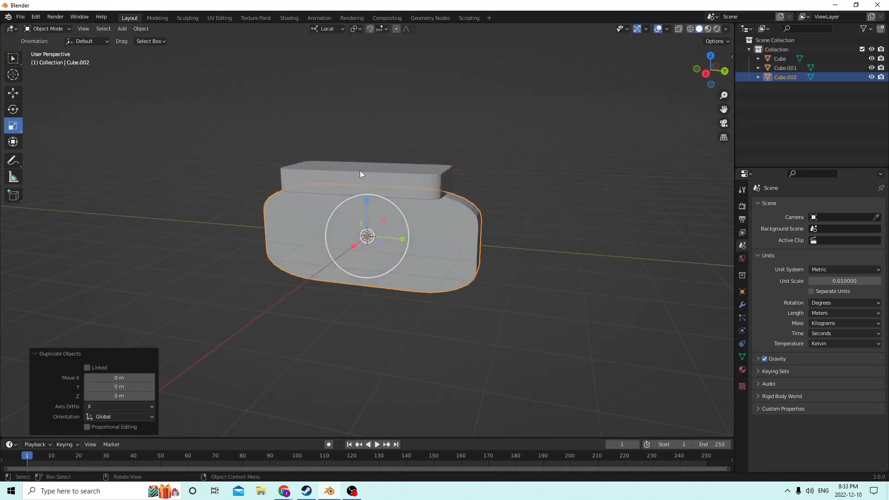
click(16, 95)
middle_drag(166, 160, 235, 163)
middle_drag(385, 229, 309, 218)
drag(366, 207, 363, 84)
Move the raised slab copy along Y to about 0.043 m, clear of the lower blocks
middle_drag(363, 85, 361, 100)
drag(407, 102, 563, 100)
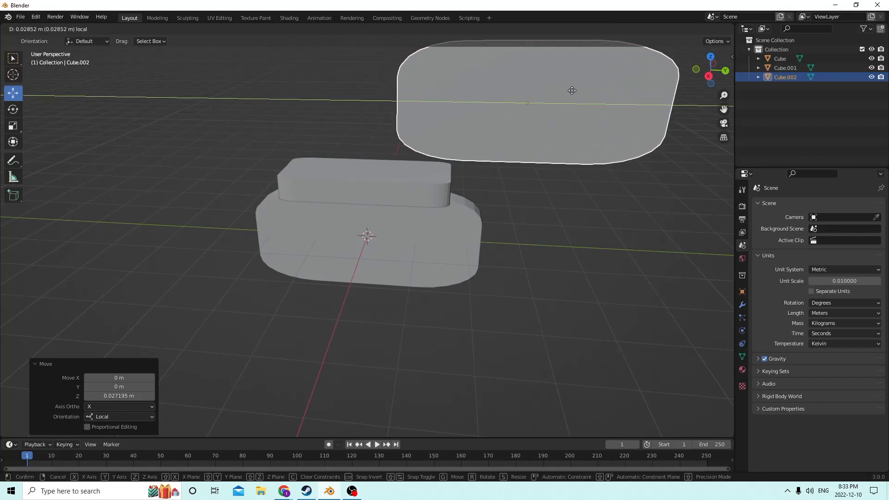
middle_drag(563, 99, 538, 102)
drag(518, 128, 580, 119)
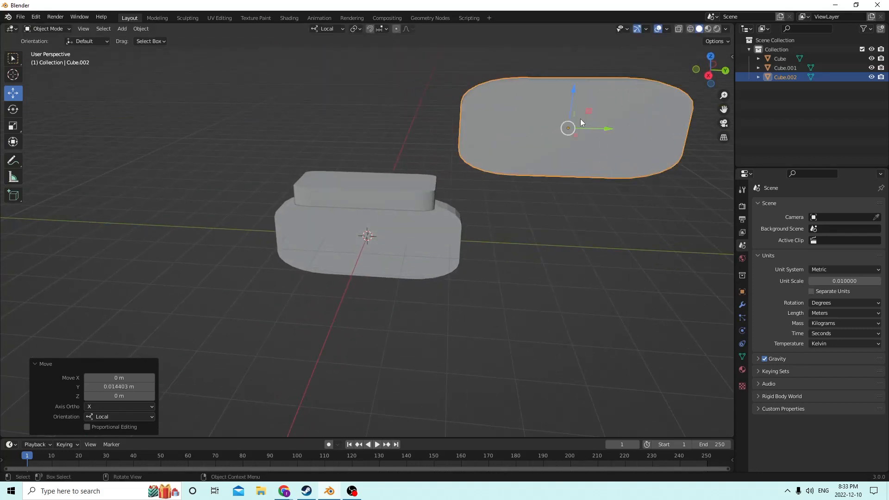
middle_drag(580, 118, 573, 119)
Duplicate the raised slab and place the new copy between the two slabs, moving it back along Y and about 0.0146 m down
key(shift+d)
right_click(544, 109)
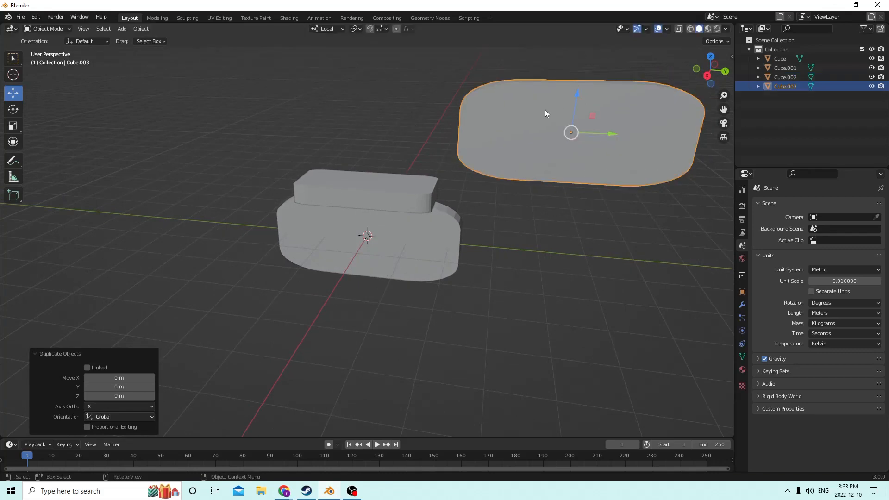
drag(611, 135, 496, 132)
drag(470, 92, 465, 157)
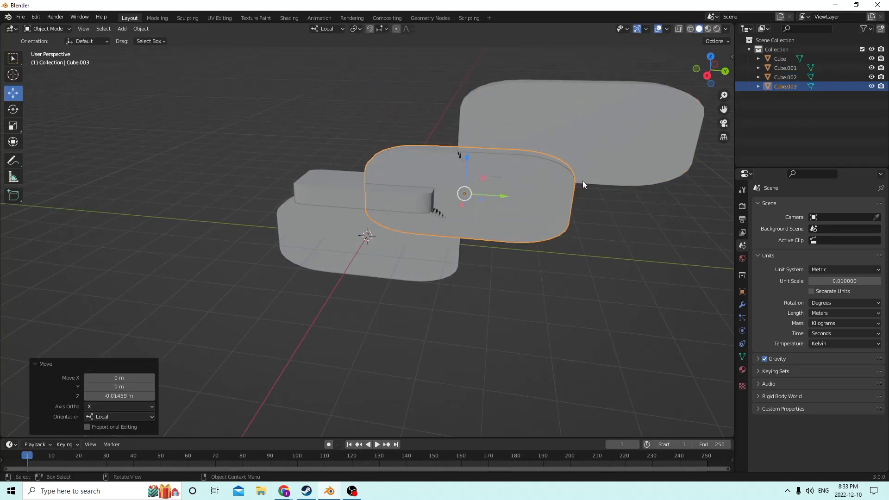
Scale the middle copy down uniformly by a factor of about 0.636
key(s)
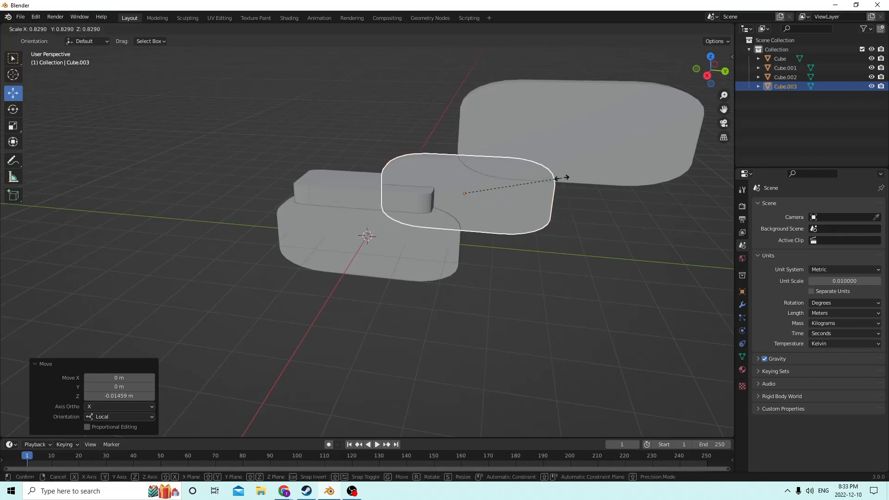
click(538, 176)
mouse_move(538, 177)
middle_down()
mouse_move(462, 173)
mouse_move(418, 118)
mouse_move(405, 129)
mouse_move(479, 154)
mouse_move(494, 169)
mouse_move(539, 176)
mouse_move(580, 168)
mouse_move(430, 153)
mouse_move(543, 160)
middle_up()
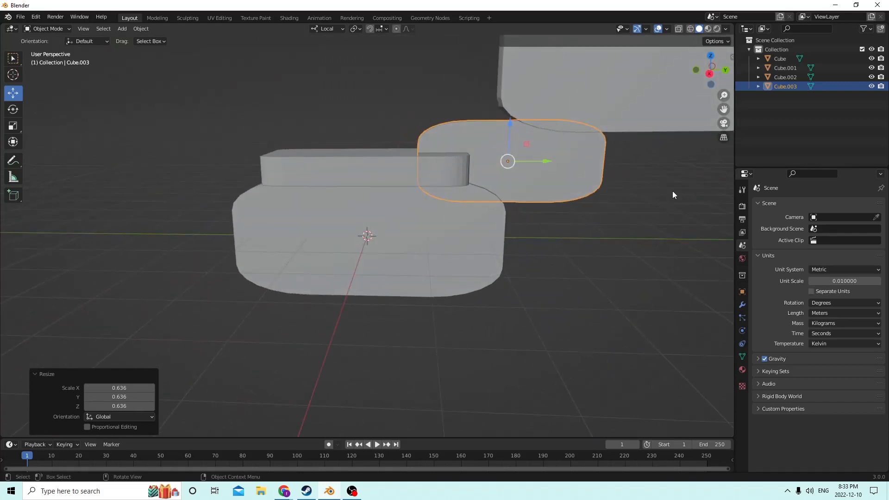
Tilt the middle copy about the X axis, trying 45° and settling on 65°
click(742, 291)
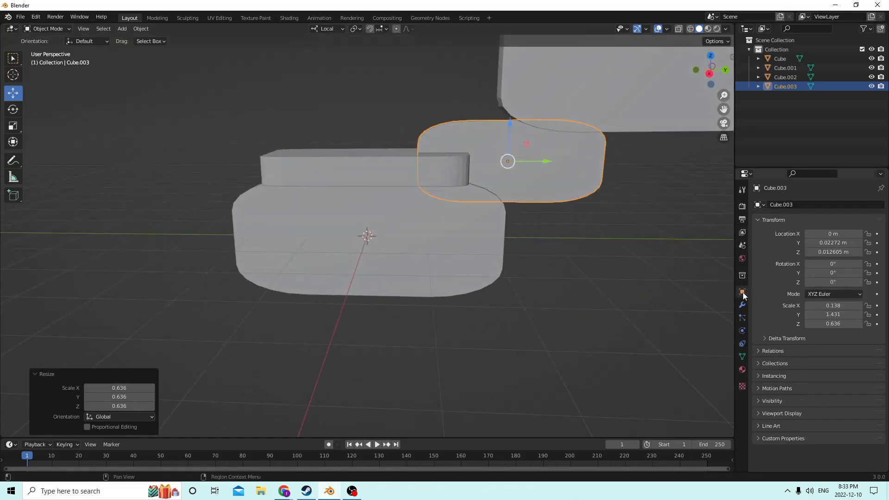
click(823, 263)
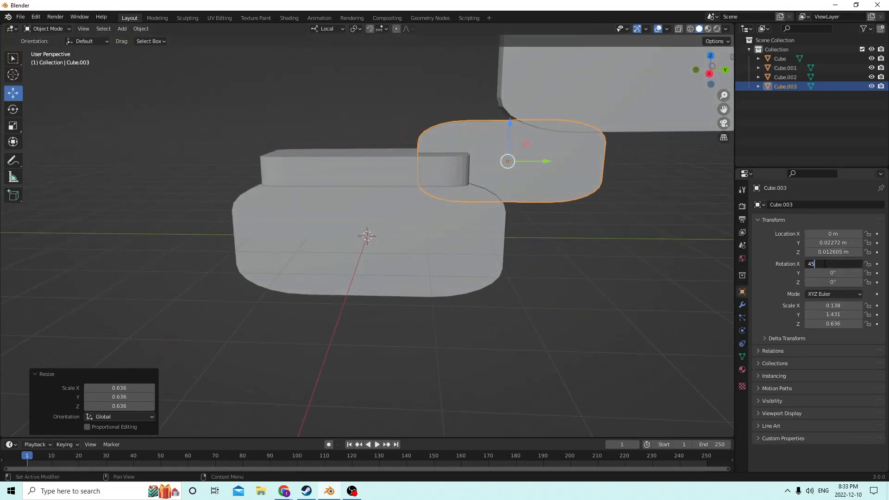
text(45)
key(Return)
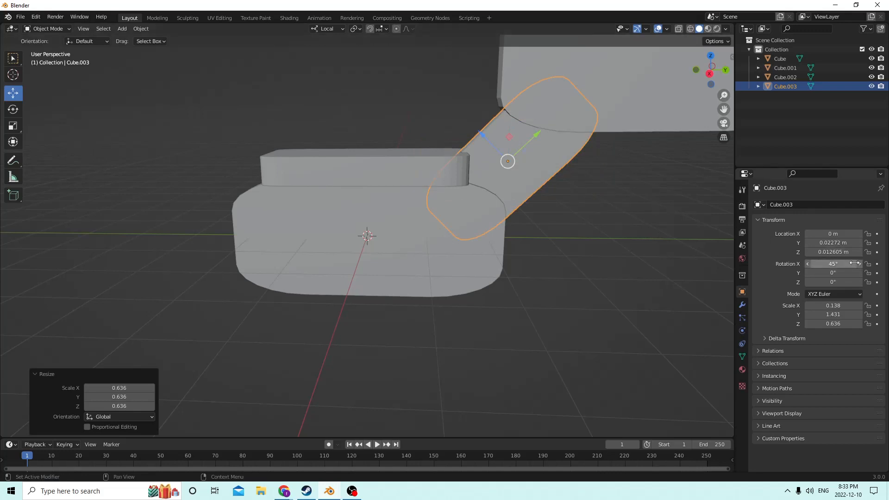
click(847, 263)
key(Return)
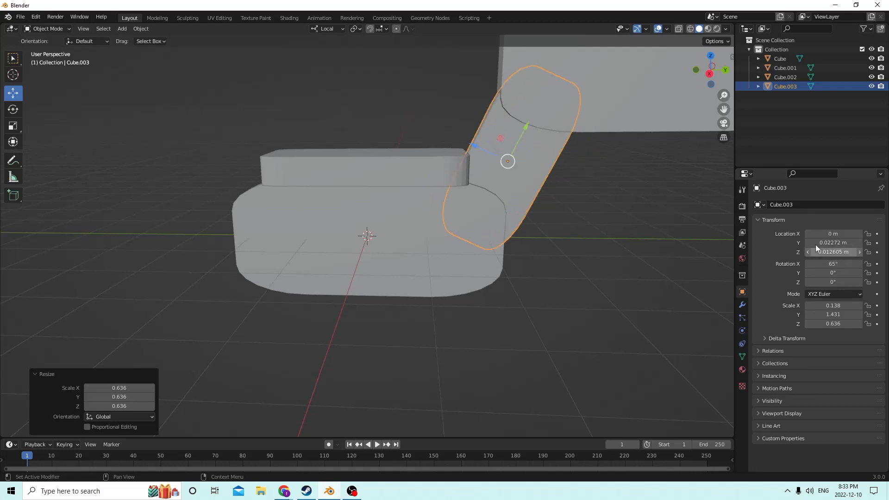
Shift the tilted piece about 0.0022 m down its local Z, and back by about 0.0011 m, so it bridges the two slabs
middle_drag(583, 194, 553, 172)
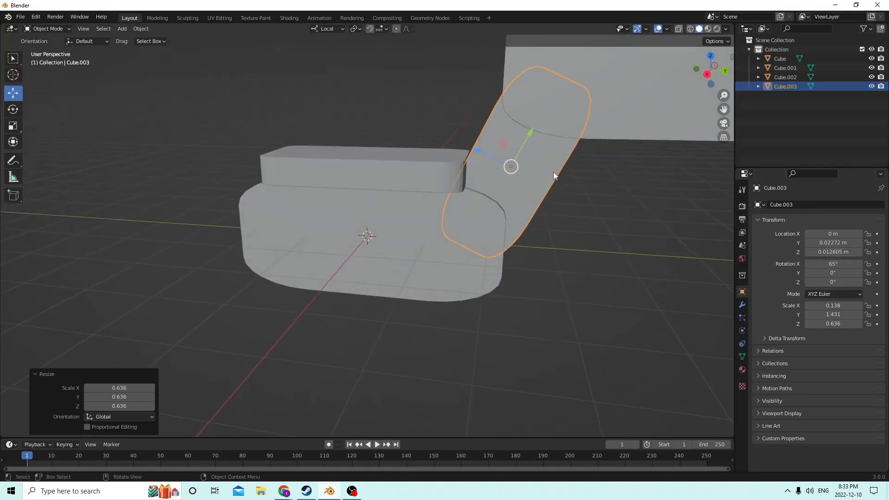
drag(476, 151, 490, 158)
click(491, 158)
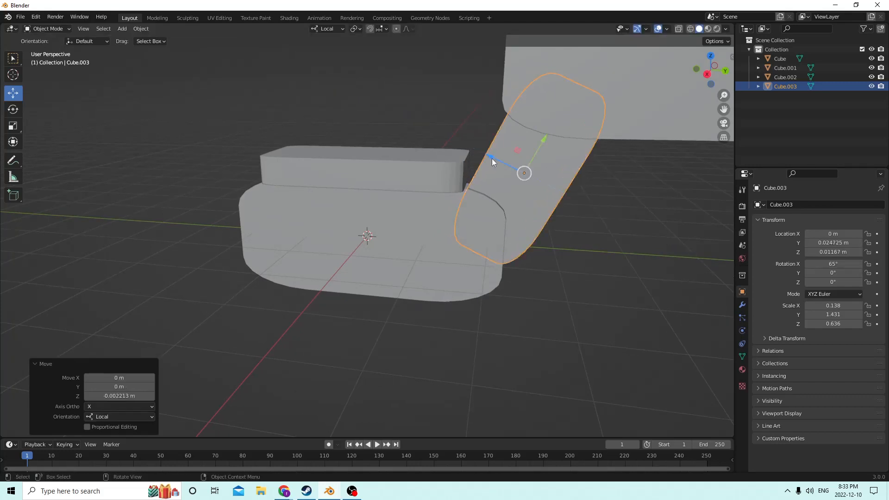
middle_drag(491, 158, 422, 184)
click(422, 184)
drag(400, 177, 391, 176)
click(512, 176)
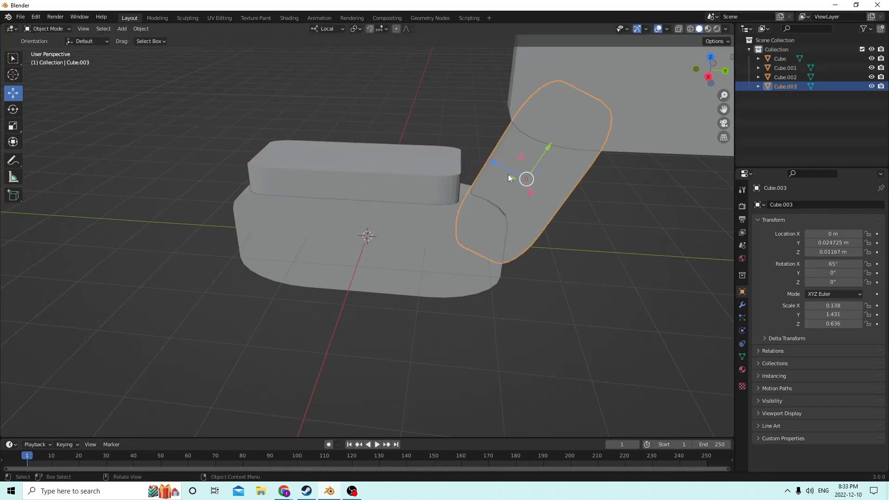
drag(508, 175, 499, 172)
mouse_move(498, 171)
middle_down()
mouse_move(485, 153)
mouse_move(461, 144)
mouse_move(597, 143)
mouse_move(512, 168)
middle_up()
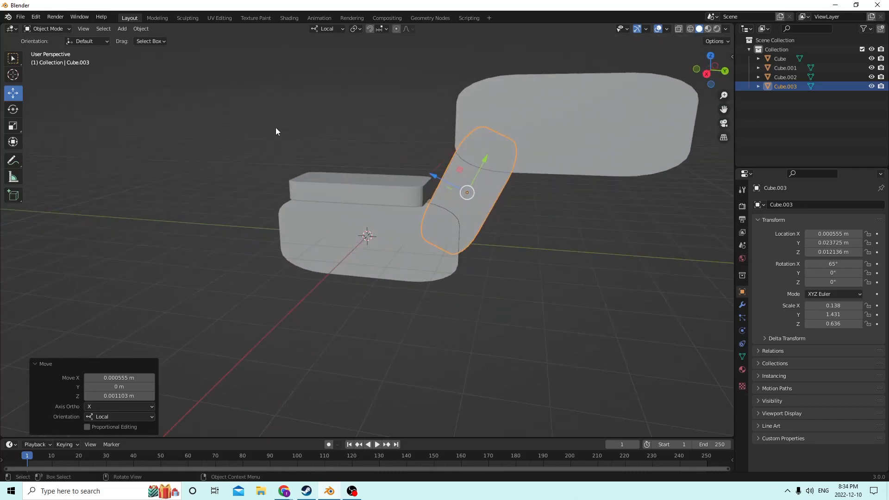
Shrink the tilted piece along its local Y and Z to scales of about 1.073 and 0.494
click(13, 125)
middle_drag(445, 121, 455, 107)
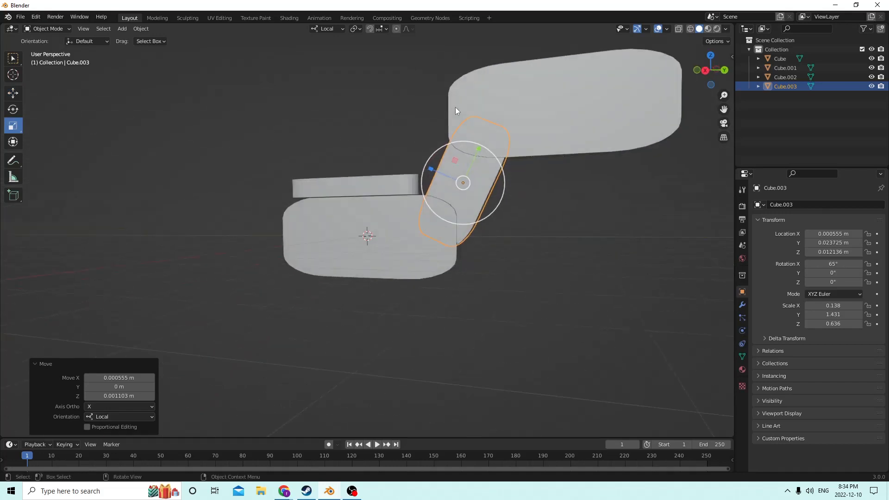
drag(478, 150, 436, 171)
middle_drag(415, 160, 413, 175)
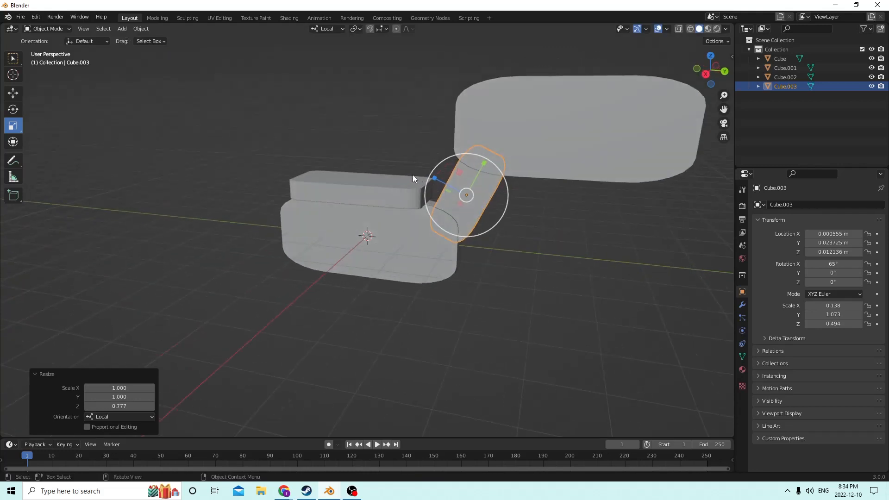
Nudge the tilted piece about 0.002 m along its local Z toward the flat block
click(12, 94)
drag(440, 185, 439, 183)
middle_drag(440, 183, 488, 149)
Shorten the raised slab along Y to a scale of about 1.18
click(561, 124)
middle_drag(561, 124, 588, 164)
click(10, 128)
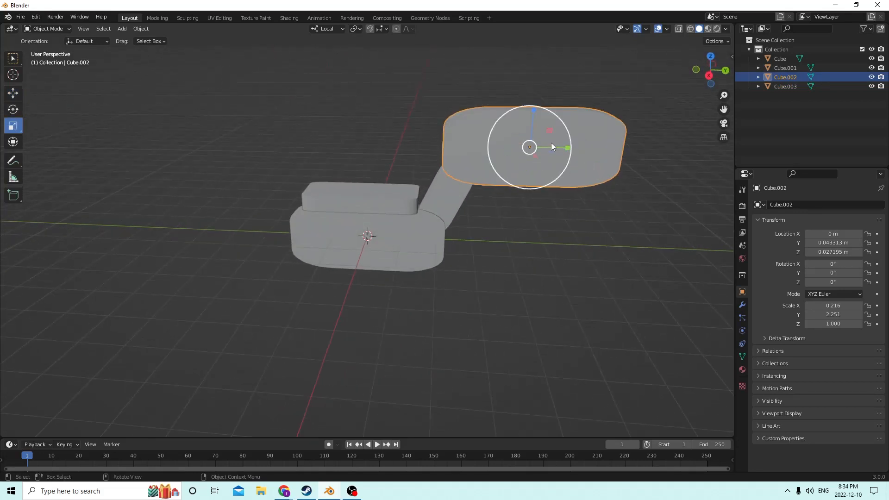
drag(567, 148, 518, 147)
Move the shortened raised slab back along Y to about 0.0304 m, over the upper end of the tilted piece
click(13, 93)
middle_drag(496, 141, 526, 139)
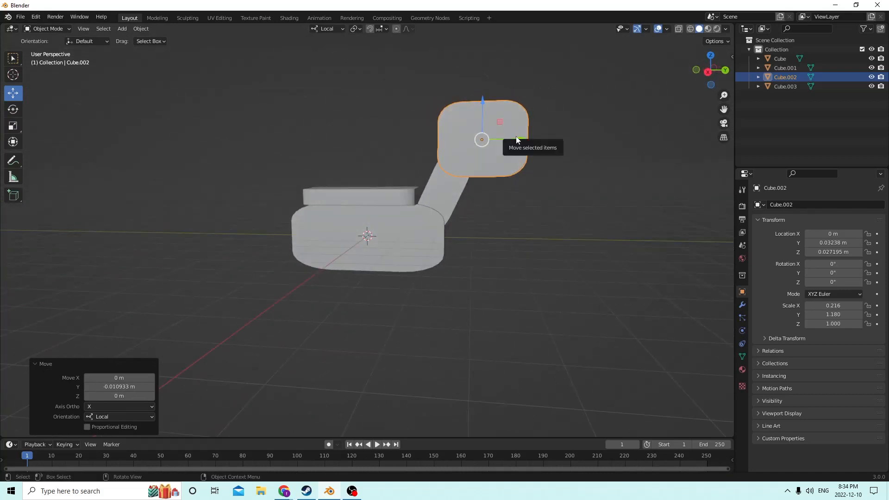
drag(517, 140, 512, 140)
middle_drag(513, 140, 426, 146)
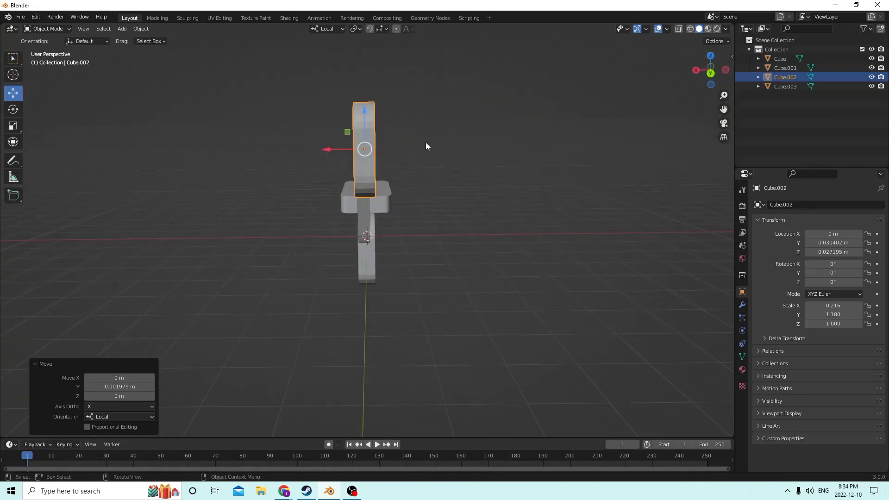
Center the tilted connecting piece by setting its X location to 0 m
click(364, 212)
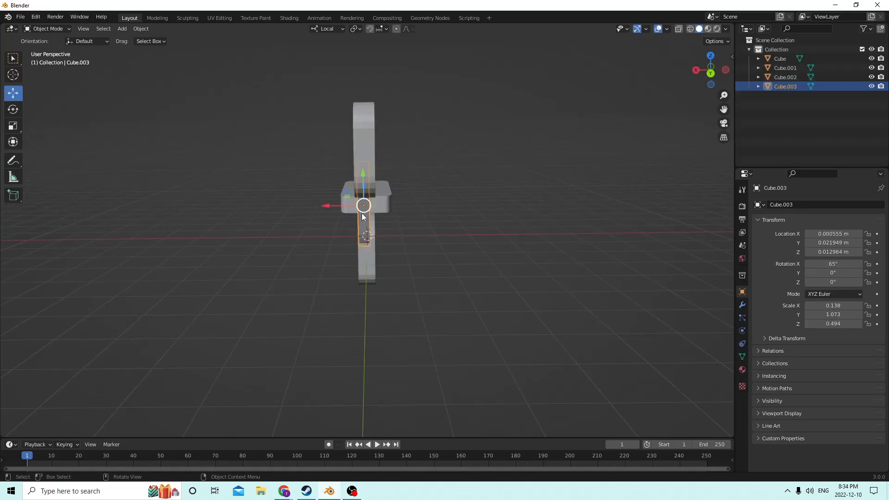
mouse_move(362, 213)
middle_down()
mouse_move(384, 218)
mouse_move(361, 190)
mouse_move(373, 200)
middle_up()
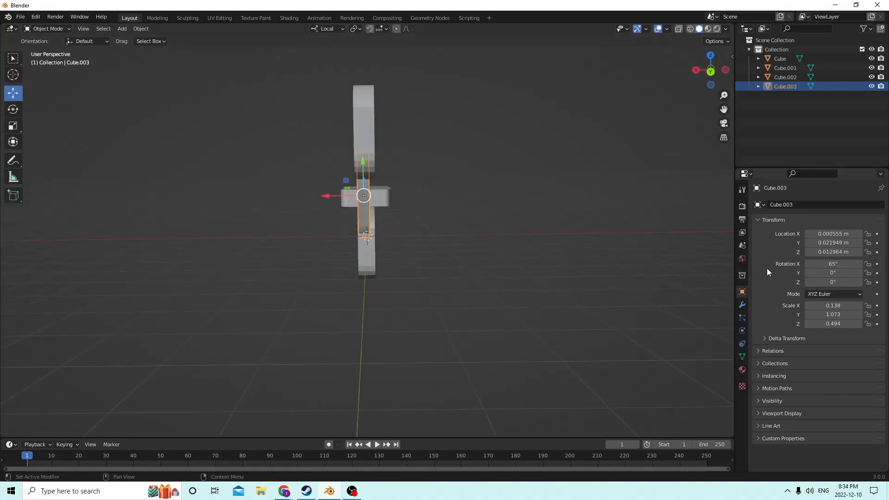
click(826, 235)
text(0)
key(Return)
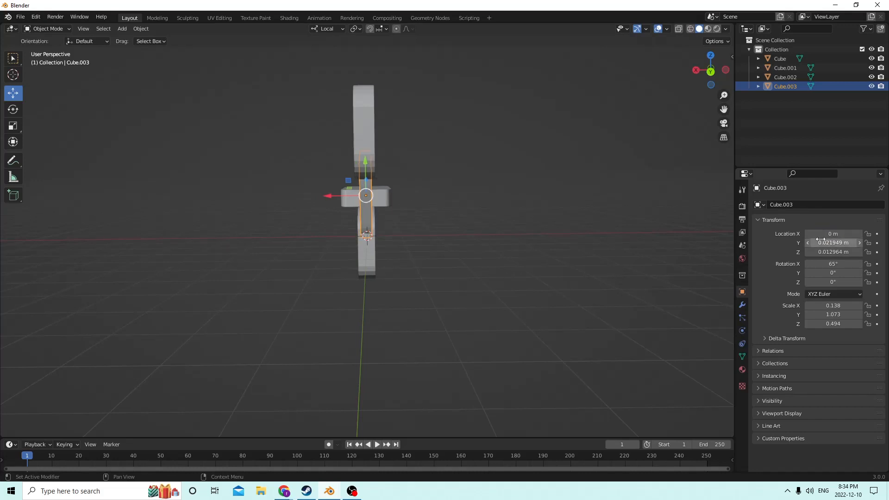
Duplicate the shortened raised slab in place
middle_drag(618, 230, 668, 257)
scroll(663, 238, up, 4)
scroll(687, 246, down, 2)
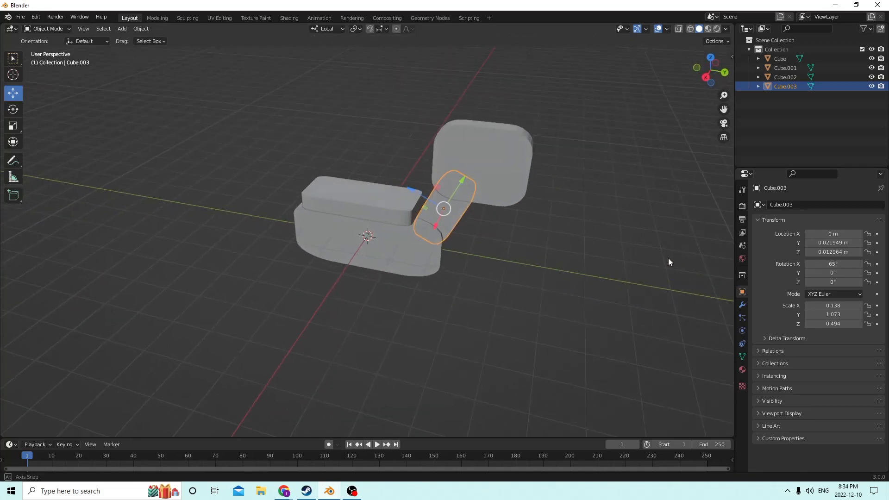
click(523, 163)
middle_drag(524, 163, 540, 162)
key(shift+d)
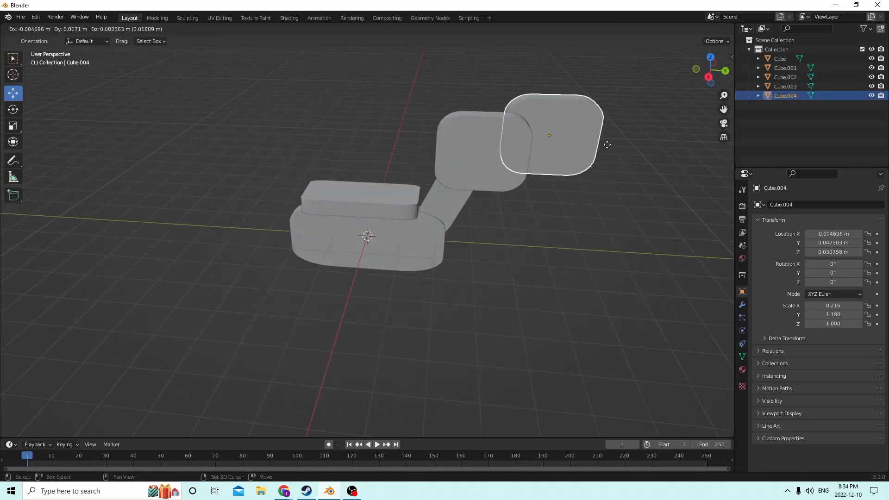
right_click(606, 142)
Scale the new copy by about 0.898 and move it about 0.012 m outward along Y
middle_drag(592, 147, 530, 168)
key(s)
click(662, 171)
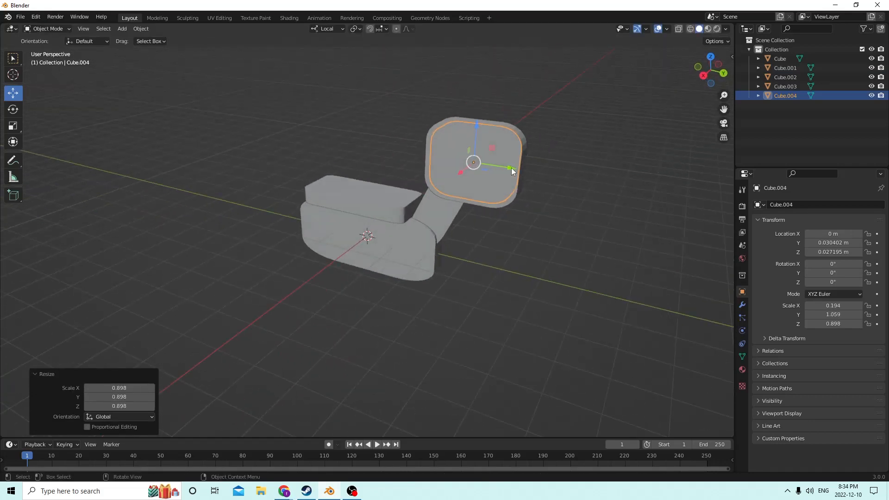
drag(511, 168, 554, 185)
middle_drag(554, 185, 496, 183)
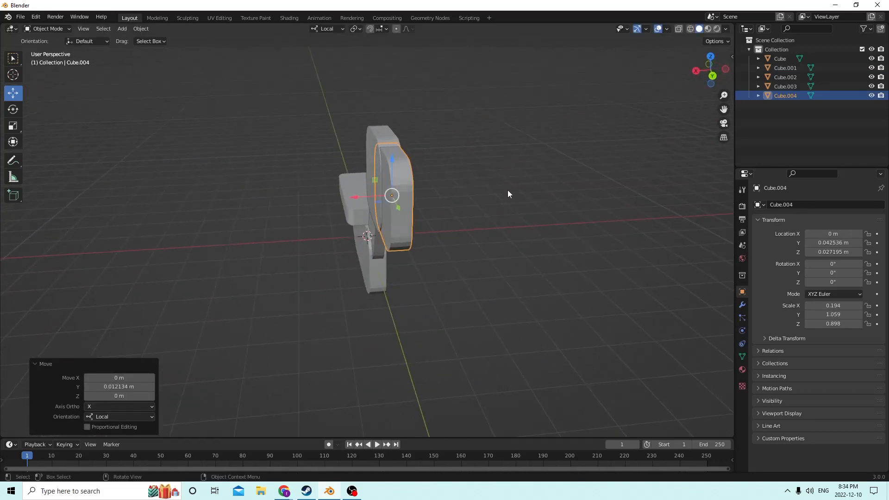
Scale the outer copy down further by about 0.823 and lower it about 0.0015 m along Z
key(s)
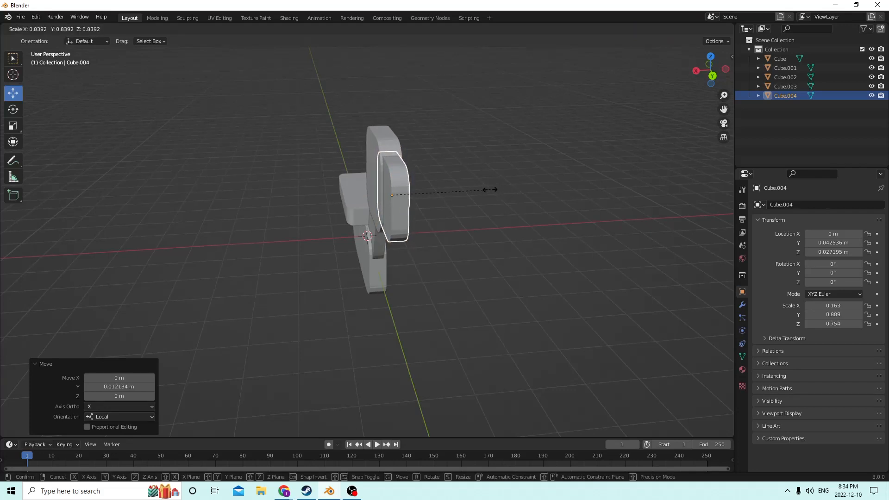
click(488, 189)
middle_drag(487, 189, 444, 110)
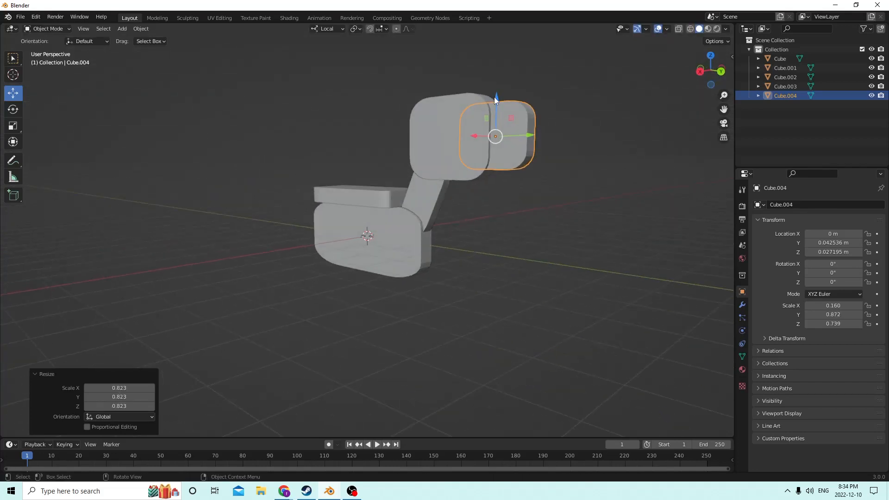
drag(495, 99, 494, 108)
middle_drag(495, 108, 515, 150)
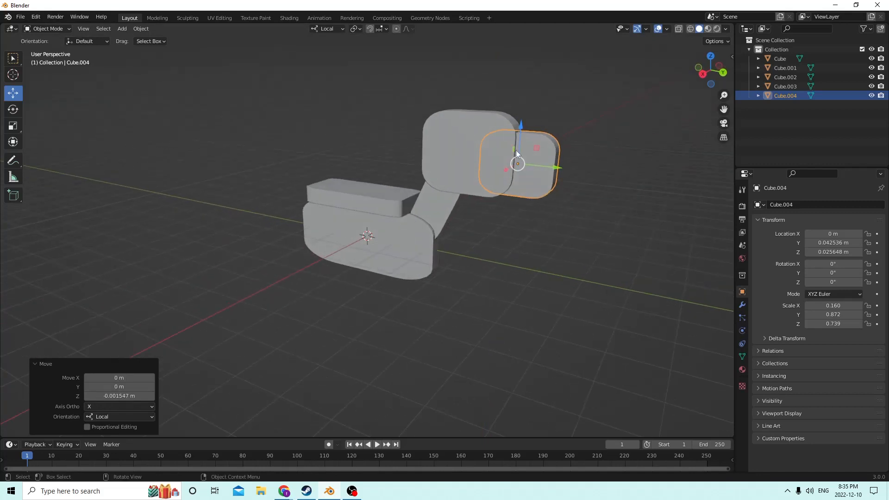
Scale the outer end block by about 0.788 along Z and lower it to a Z location of about 0.0235 m
click(13, 126)
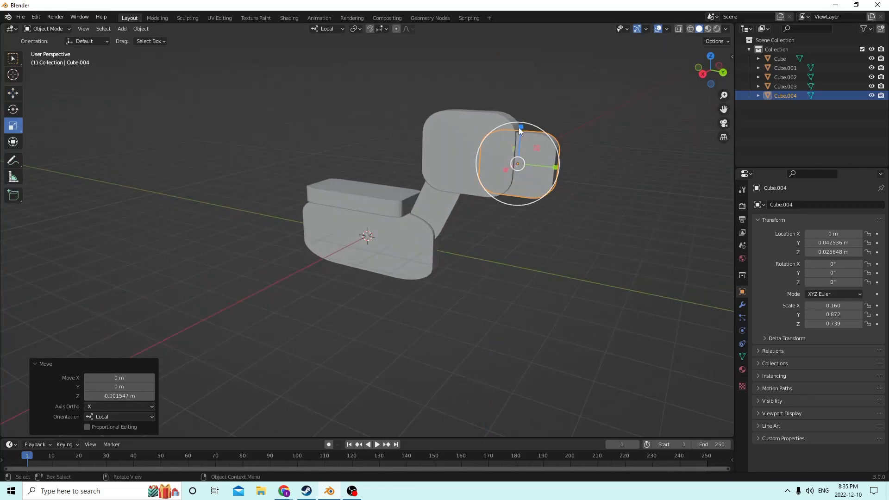
drag(518, 127, 521, 137)
middle_drag(521, 137, 541, 129)
click(13, 93)
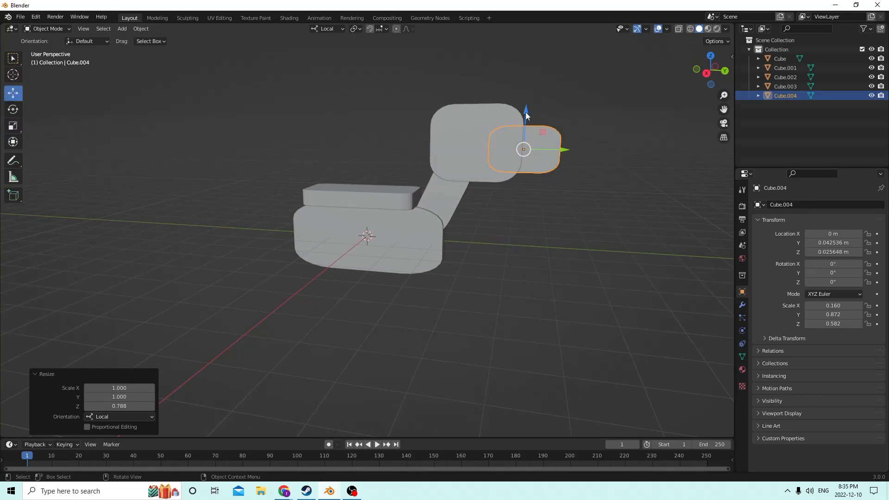
drag(526, 112, 529, 123)
middle_drag(529, 123, 405, 113)
Shorten the large raised block by scaling it about 0.856 along Y
click(485, 129)
click(14, 126)
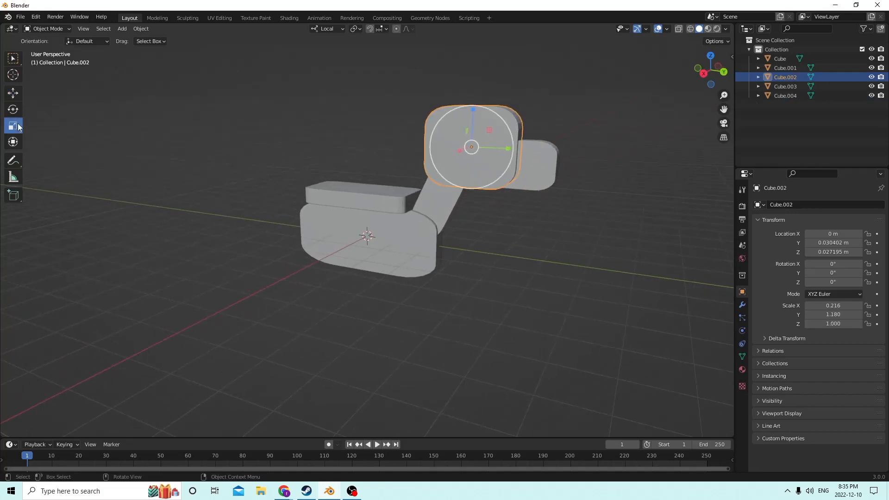
drag(509, 153, 505, 152)
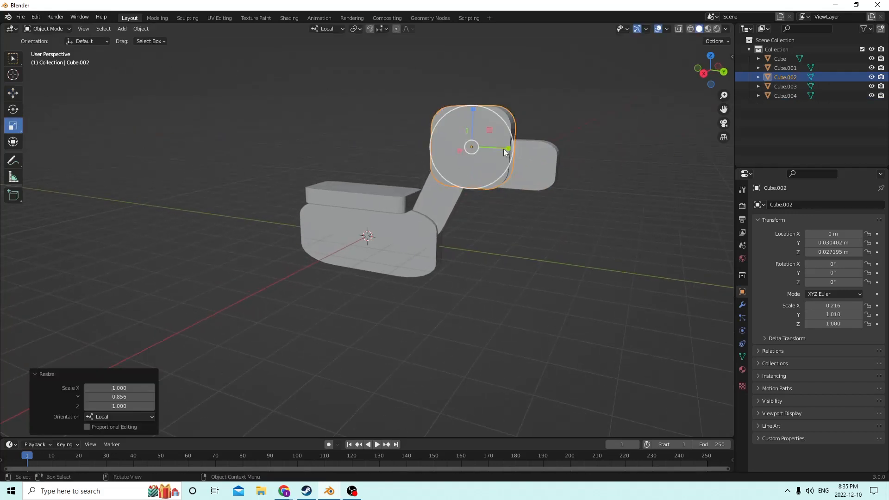
Flatten the outer end block further by scaling it about 0.859 along Z
click(544, 161)
middle_drag(544, 161, 509, 159)
drag(476, 129, 480, 137)
middle_drag(480, 137, 543, 151)
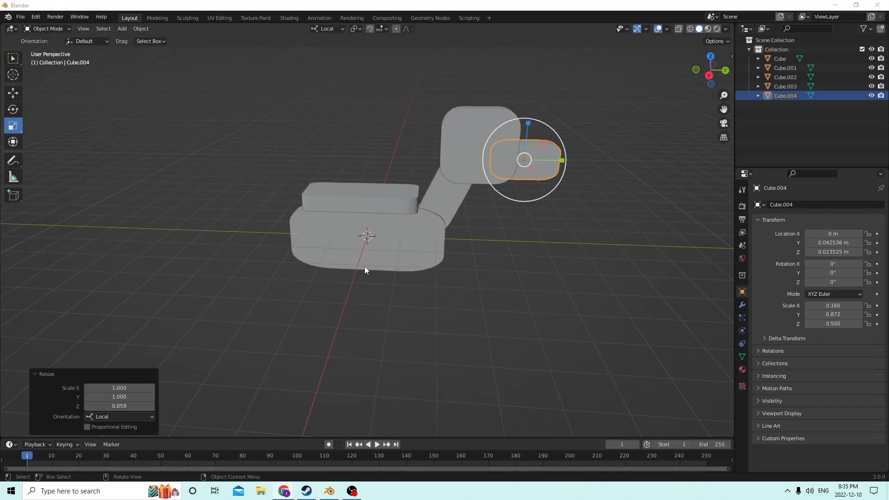
Duplicate the outer end block in place
middle_drag(386, 255, 411, 242)
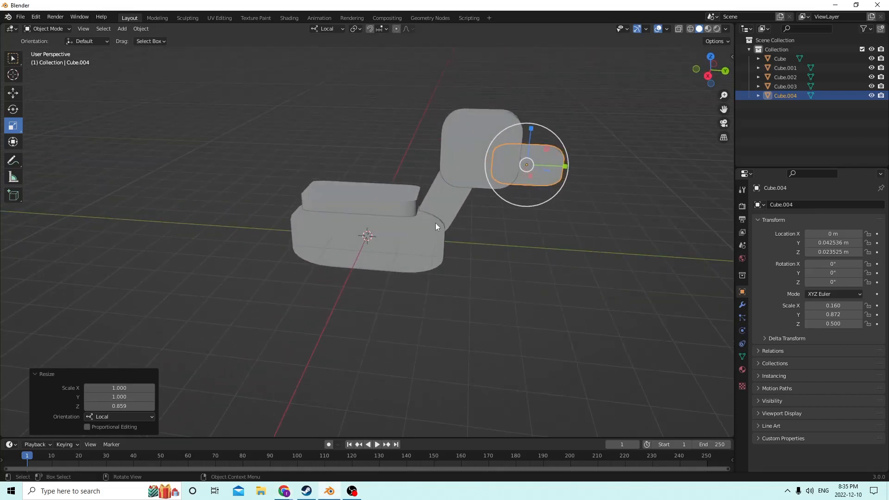
mouse_move(448, 216)
middle_down()
mouse_move(426, 232)
mouse_move(424, 271)
mouse_move(454, 209)
middle_up()
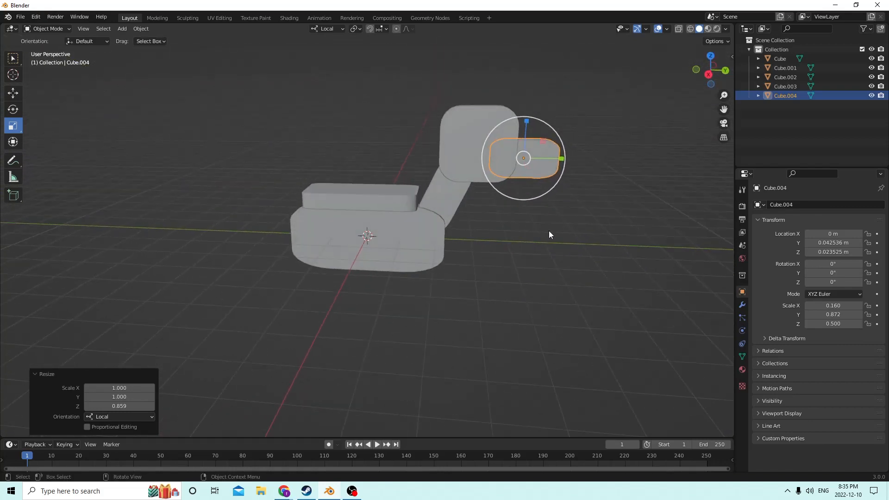
middle_drag(548, 231, 464, 234)
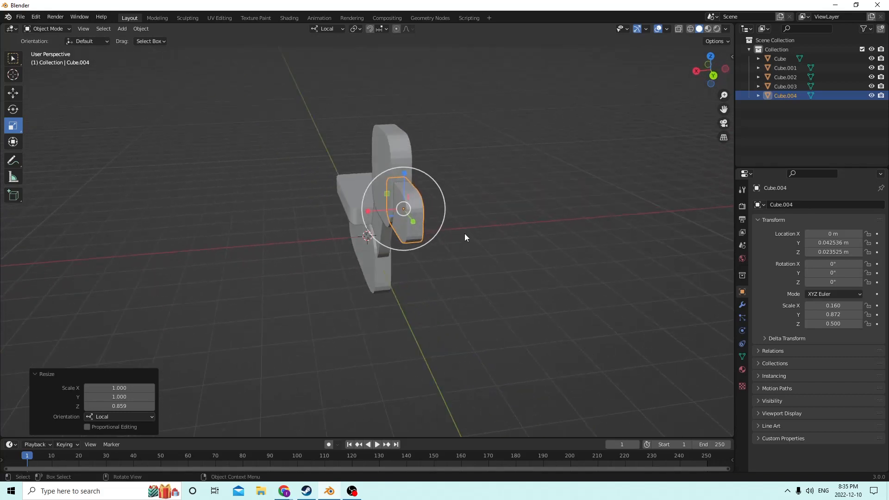
click(517, 274)
middle_drag(496, 264, 501, 223)
click(387, 237)
key(shift+d)
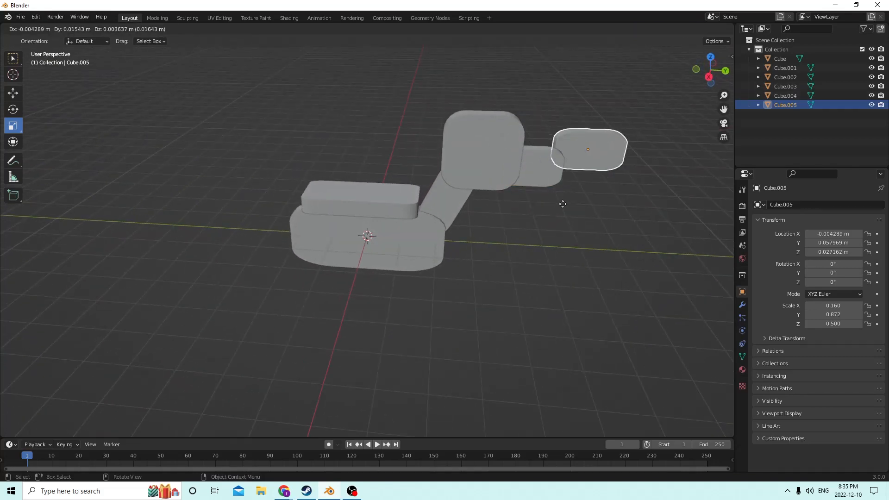
right_click(563, 204)
Resize the new copy into a small block with scale about 0.275 in X, 0.159 in Y and 0.162 in Z
middle_drag(557, 204, 537, 221)
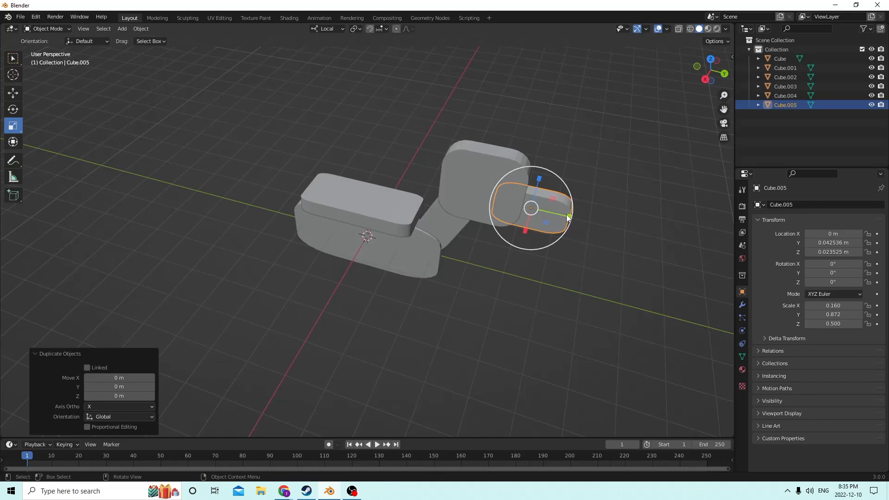
drag(562, 216, 538, 212)
middle_drag(538, 212, 530, 191)
drag(531, 147, 526, 171)
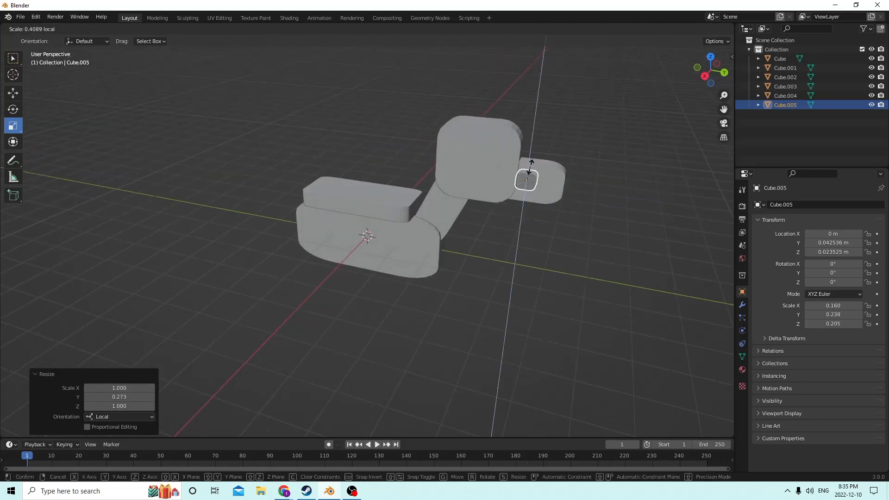
middle_drag(527, 172, 352, 279)
drag(343, 282, 310, 283)
middle_drag(311, 282, 545, 247)
drag(570, 237, 551, 235)
middle_drag(551, 235, 529, 169)
drag(515, 153, 515, 160)
middle_drag(515, 160, 450, 199)
key(Tab)
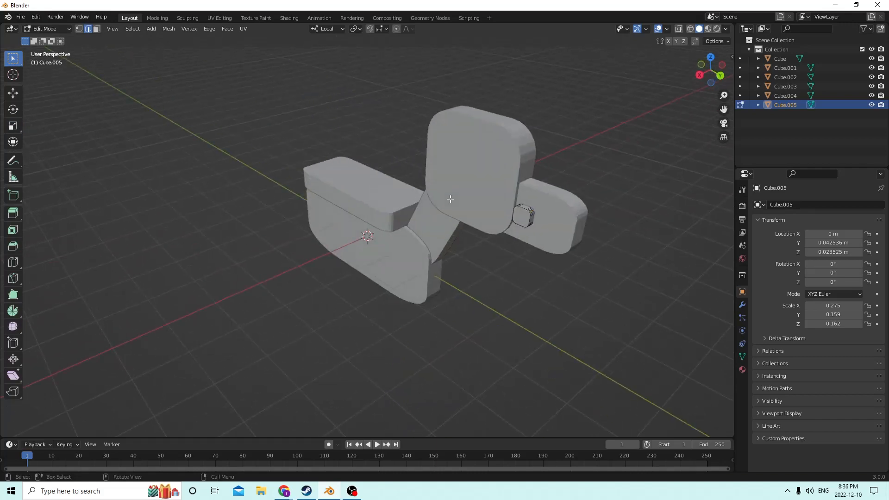
key(Tab)
Move the small block into the upper outer part of the large raised block, at about Y 0.035 m and Z 0.031 m
click(13, 93)
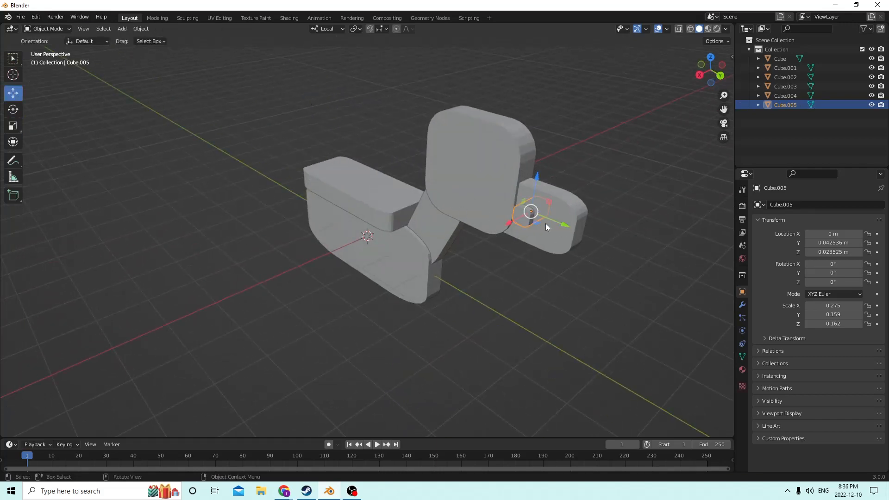
drag(545, 226, 499, 205)
drag(483, 166, 495, 128)
middle_drag(495, 128, 541, 179)
middle_drag(537, 211, 579, 184)
drag(533, 71, 529, 77)
scroll(529, 73, up, 1)
scroll(523, 84, down, 1)
middle_drag(524, 85, 506, 107)
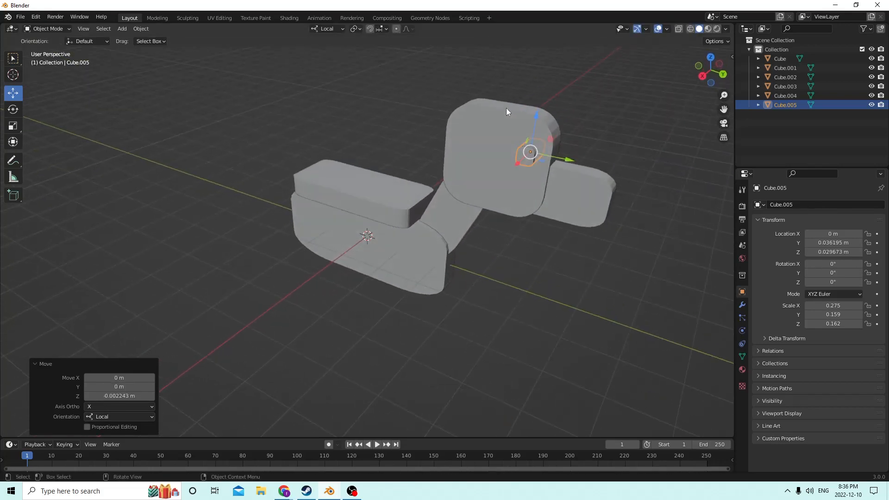
drag(532, 110, 534, 104)
drag(566, 148, 560, 149)
Enlarge the small block uniformly by about 1.279
middle_drag(619, 148, 323, 152)
key(s)
click(614, 146)
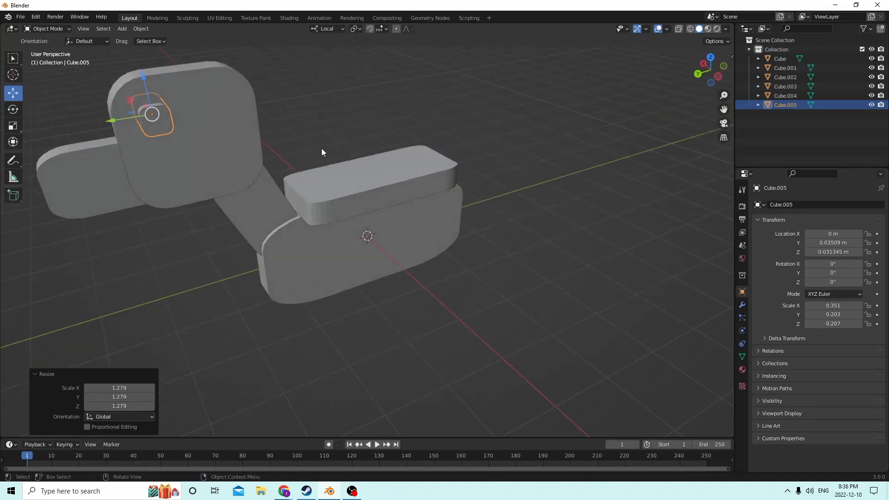
Inset the small block's opposite outer side faces with a thickness of about 0.44 m
key(Tab)
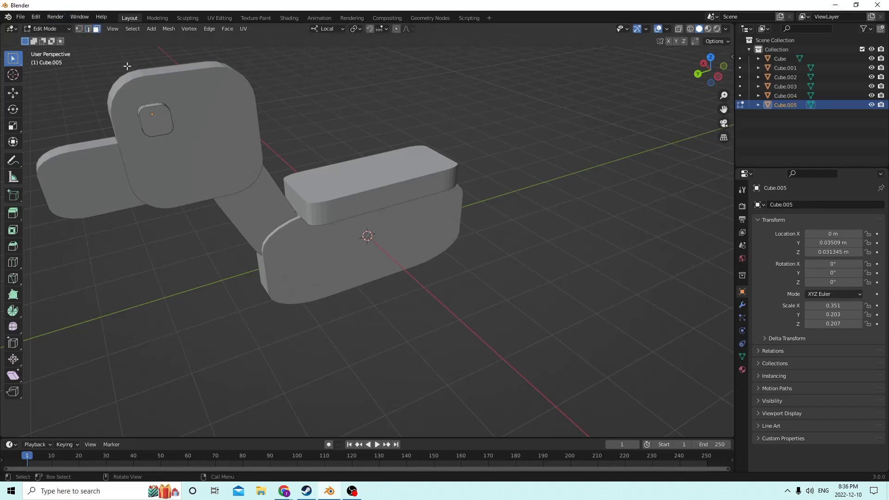
middle_drag(158, 120, 432, 172)
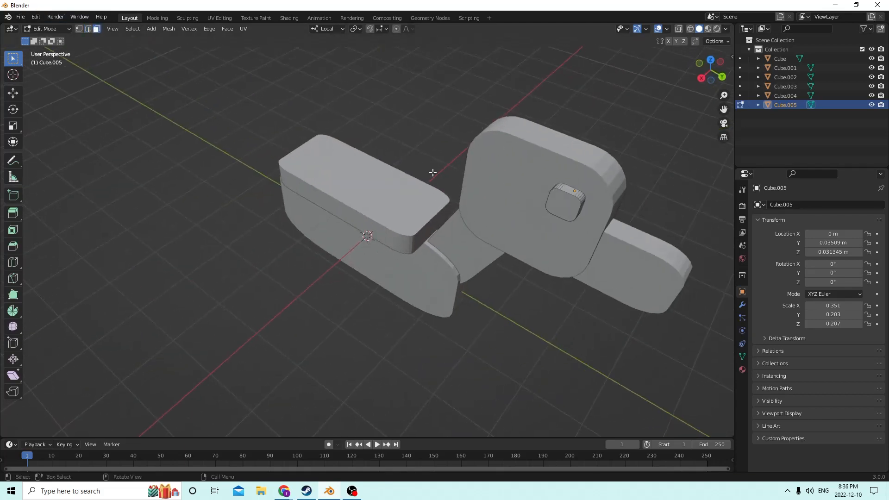
shift+click(569, 207)
middle_drag(568, 207, 486, 131)
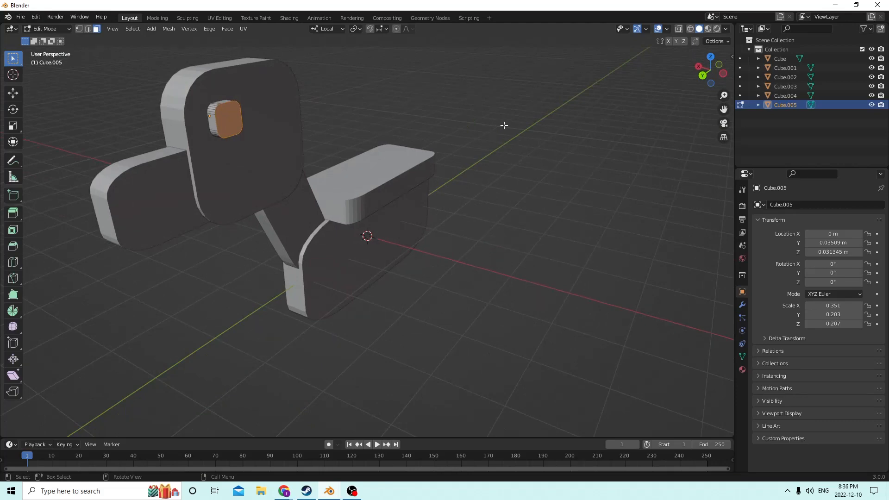
key(i)
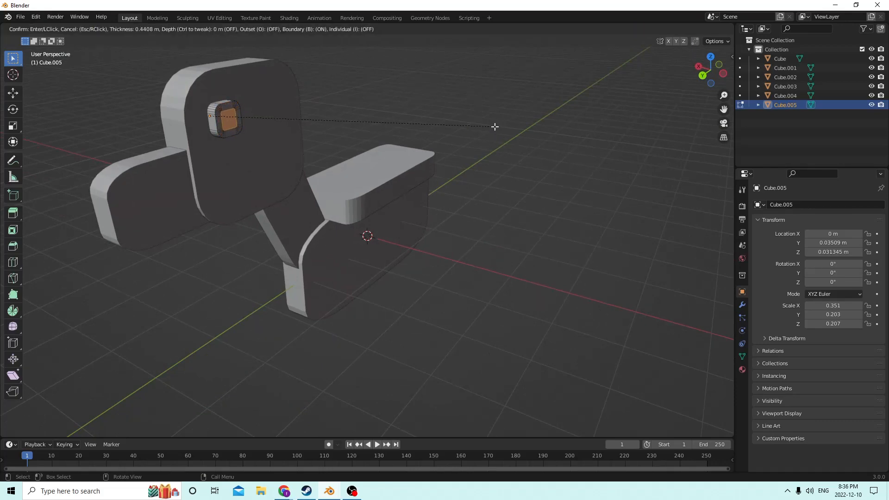
click(494, 126)
Try to move the small block's inset face about 0.0003 m in the negative X direction, and undo the move
middle_drag(461, 133, 406, 143)
click(300, 191)
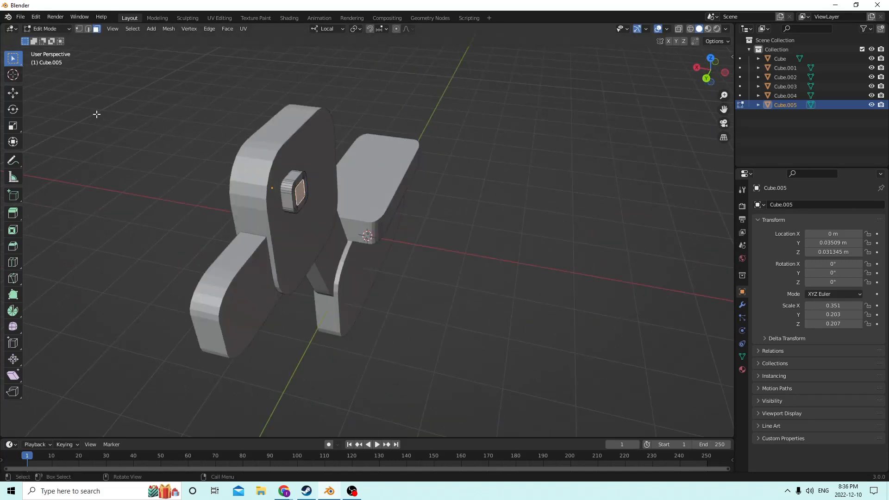
click(12, 94)
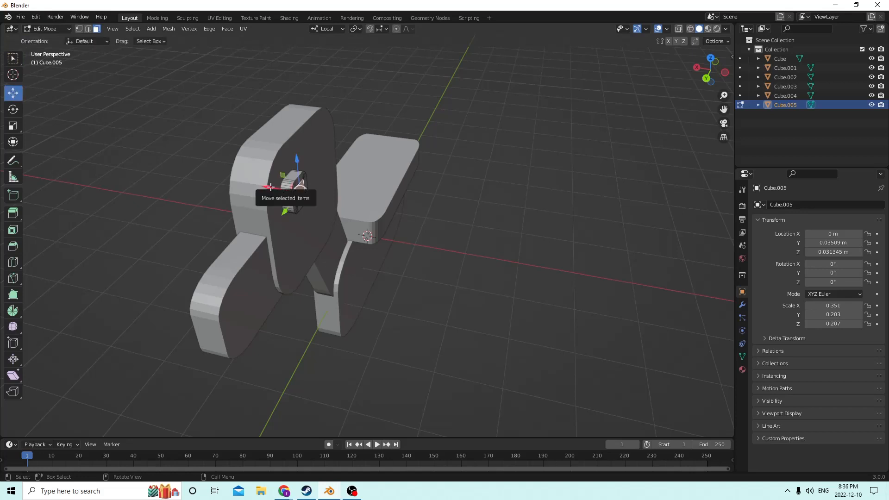
drag(271, 187, 273, 186)
middle_drag(277, 192, 403, 235)
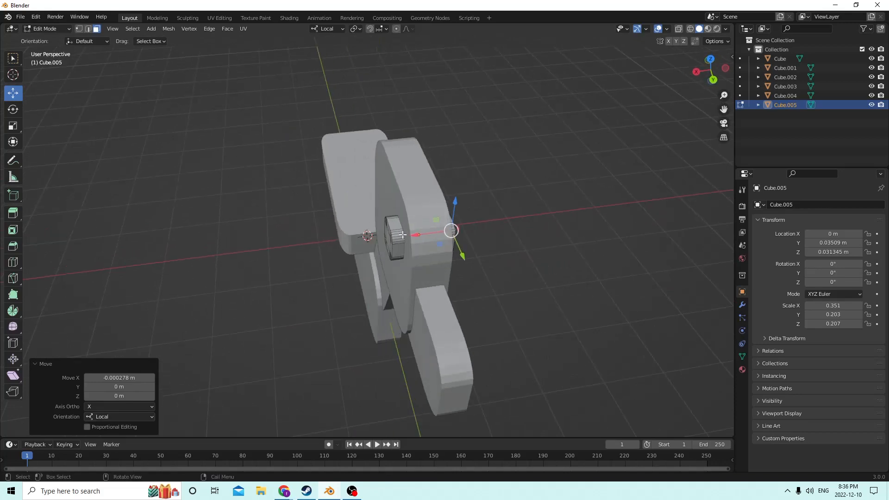
middle_drag(362, 193, 296, 175)
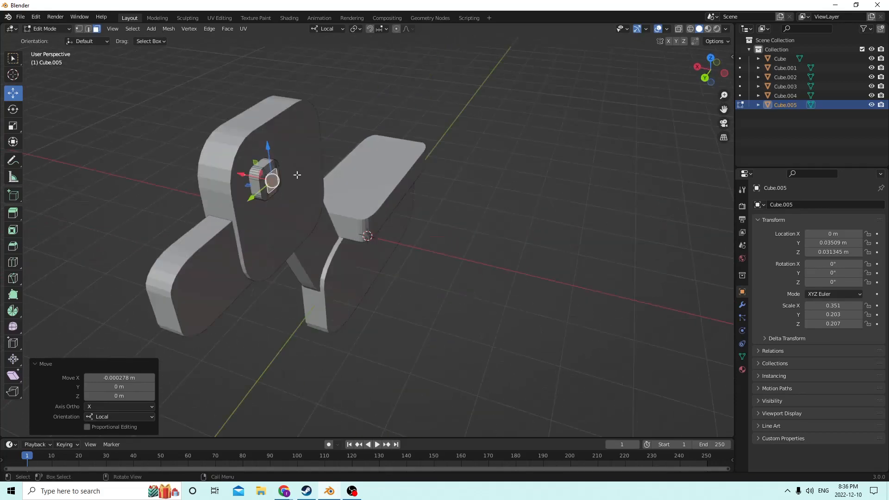
click(35, 16)
click(51, 27)
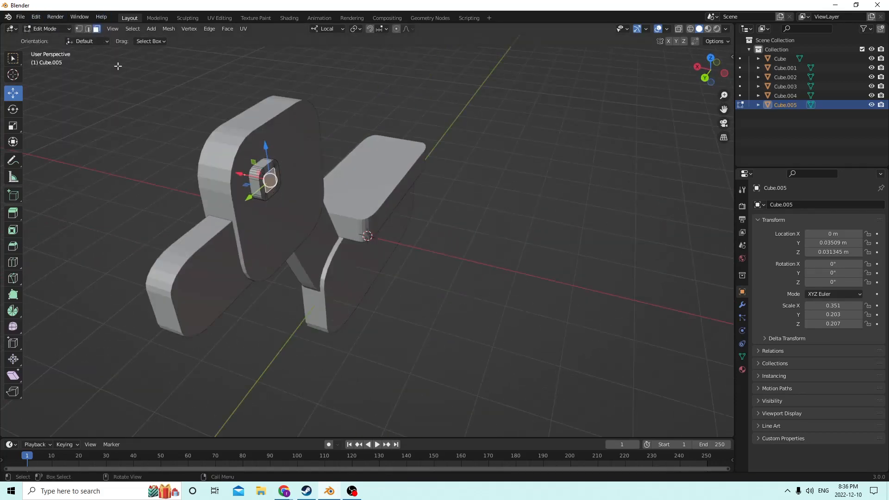
Scale the small block's inset side faces outward along X and return to Object Mode
middle_drag(119, 66, 237, 101)
middle_drag(465, 193, 441, 193)
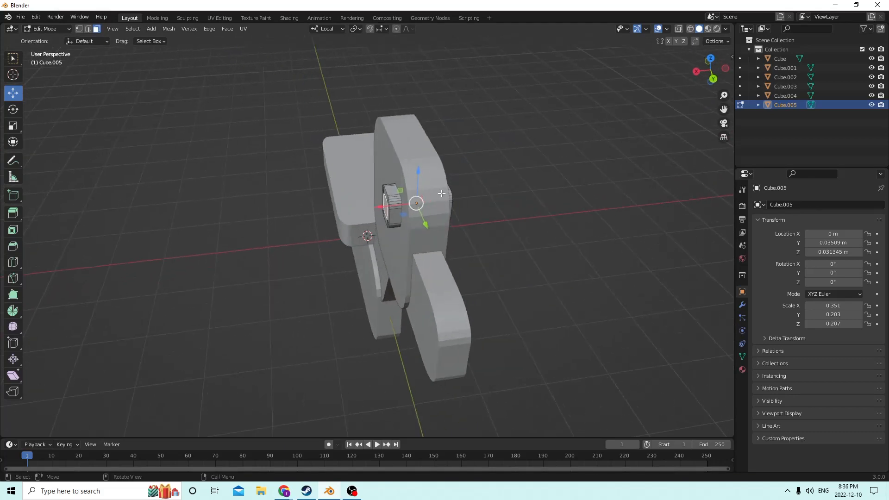
click(21, 125)
middle_drag(148, 134, 180, 135)
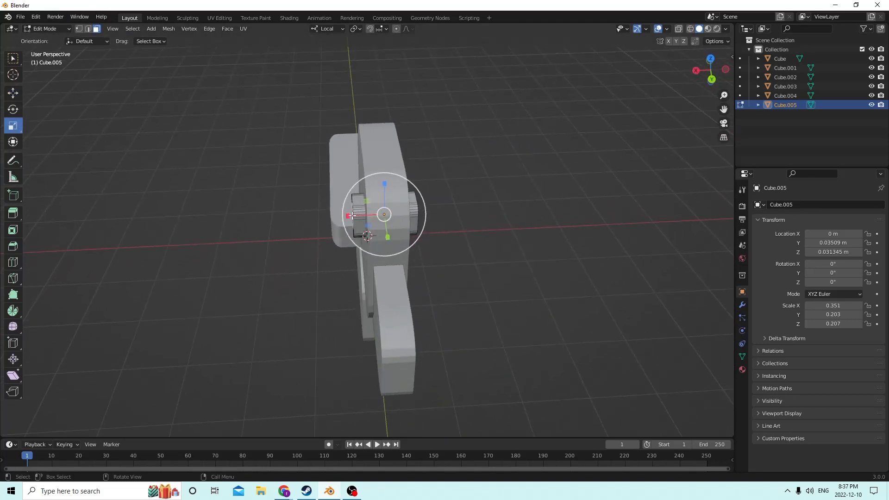
drag(348, 216, 346, 216)
mouse_move(346, 217)
middle_down()
mouse_move(306, 198)
mouse_move(360, 212)
mouse_move(385, 198)
mouse_move(424, 203)
mouse_move(372, 197)
mouse_move(348, 213)
middle_up()
key(Tab)
Duplicate the small block and move the copy about 0.0086 m in the negative Y direction, toward the flat top block
middle_drag(302, 208, 217, 187)
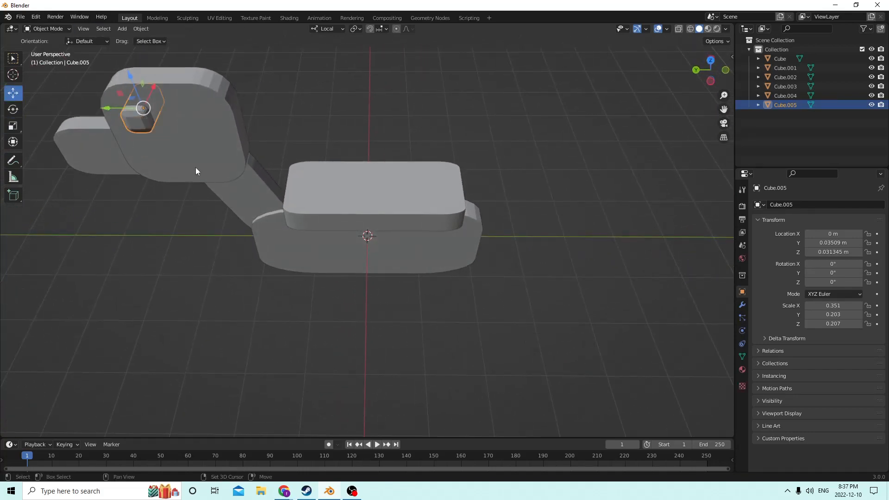
key(shift+d)
right_click(245, 146)
drag(109, 109, 162, 118)
middle_drag(163, 127, 137, 141)
scroll(137, 142, down, 3)
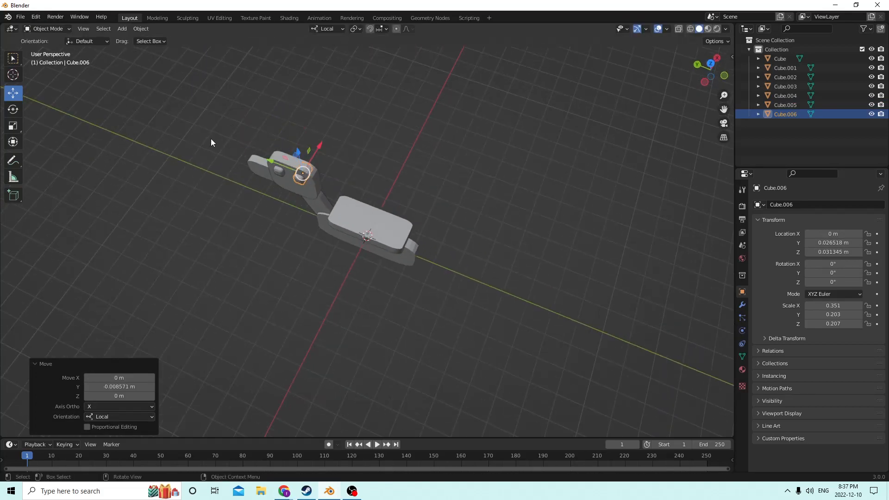
Stretch the copied small block into a crossbar by about 3.679 along X and lower it about 0.0013 m along Z
scroll(210, 138, up, 1)
middle_drag(210, 138, 201, 140)
middle_drag(276, 155, 250, 148)
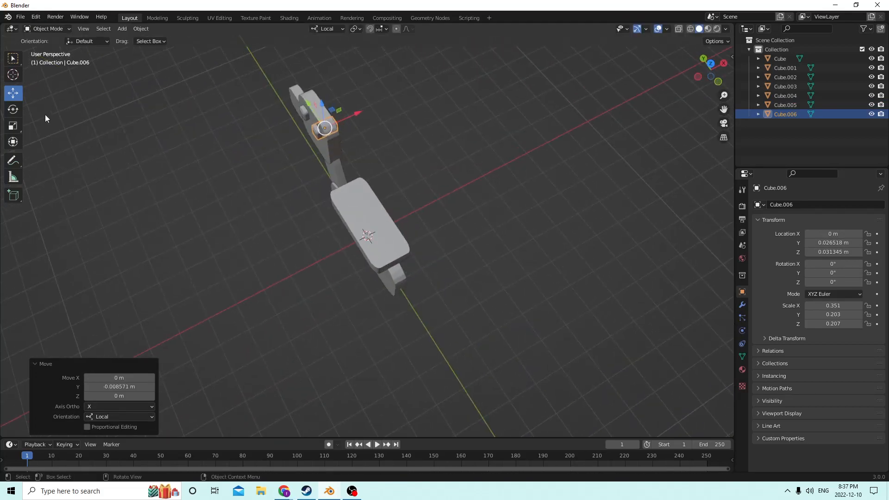
click(13, 125)
drag(356, 113, 456, 88)
middle_drag(456, 88, 81, 73)
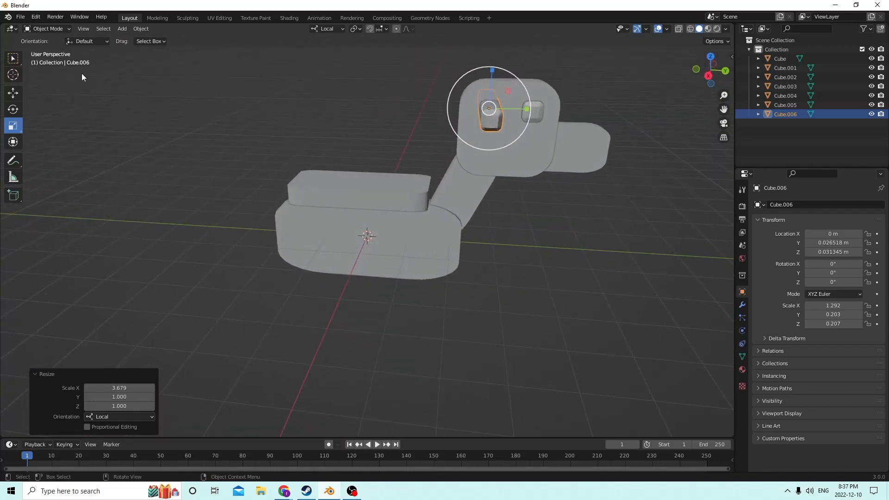
click(13, 93)
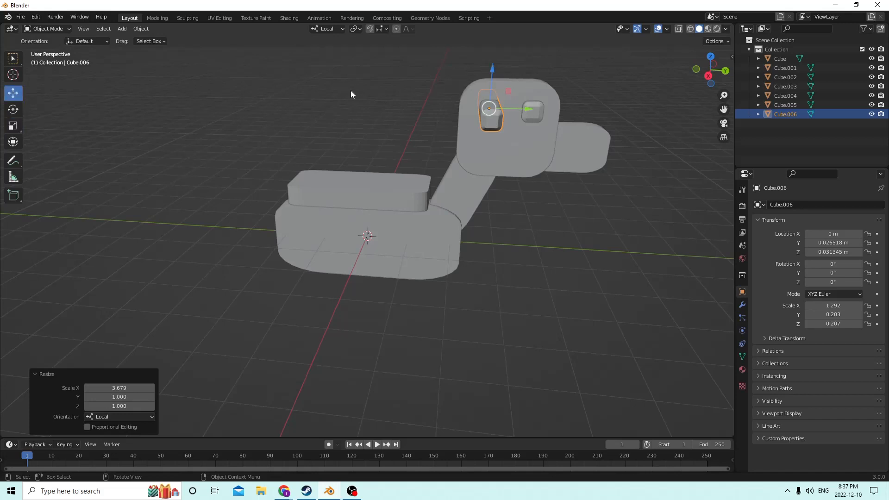
drag(493, 66, 492, 70)
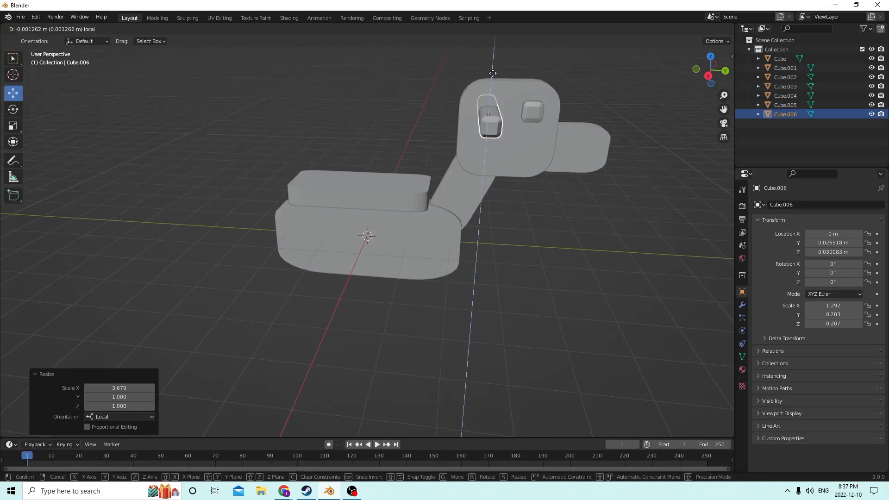
Duplicate the tilted neck block and move the copy about 0.0079 m along its local Z axis
middle_drag(493, 69, 349, 185)
scroll(287, 170, up, 3)
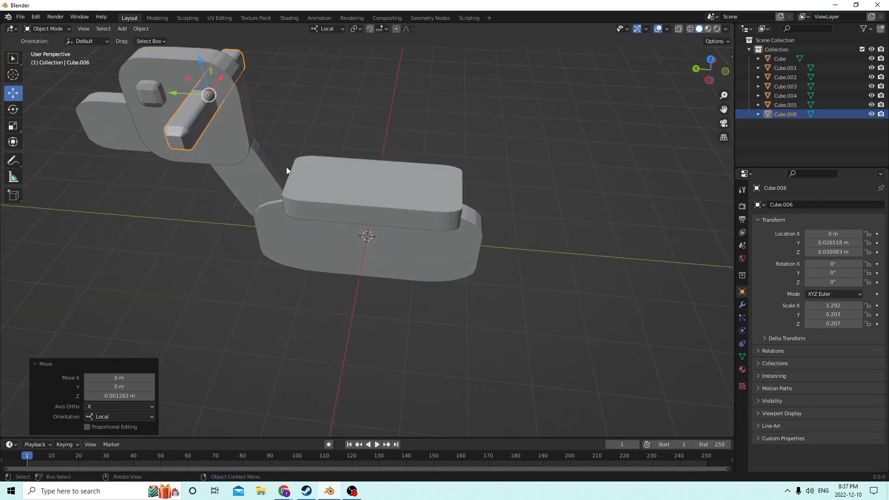
click(256, 162)
key(shift+s)
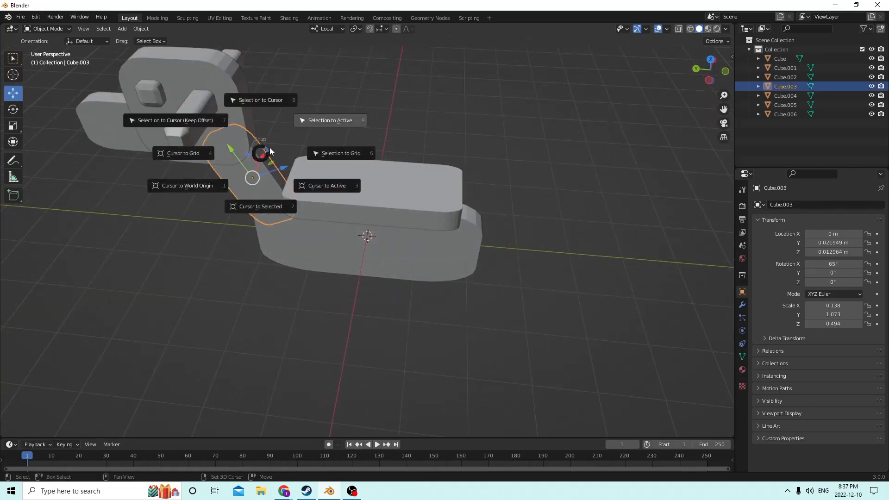
click(40, 17)
mouse_move(55, 17)
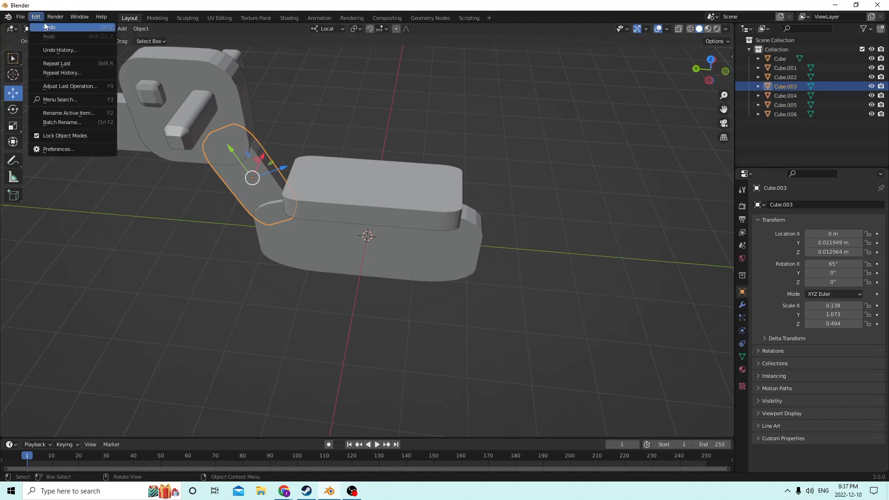
mouse_move(315, 146)
middle_down()
mouse_move(327, 132)
mouse_move(310, 126)
mouse_move(302, 135)
middle_up()
key(shift+d)
right_click(331, 117)
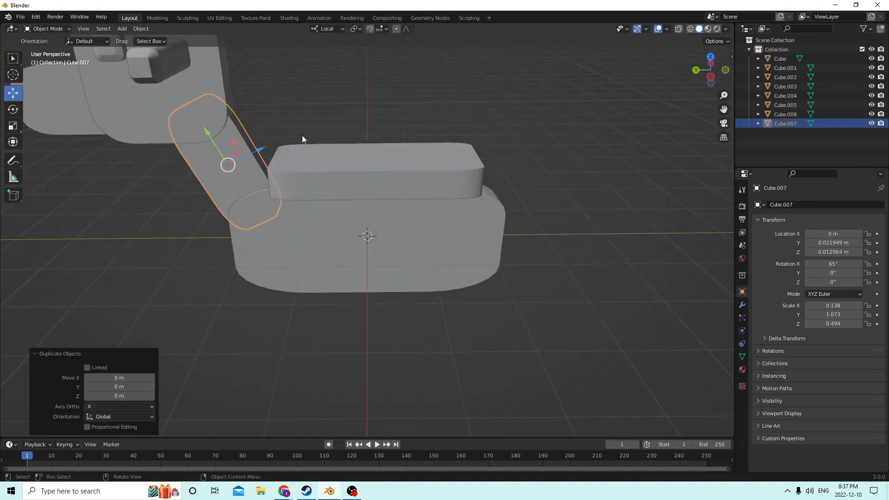
drag(259, 150, 283, 139)
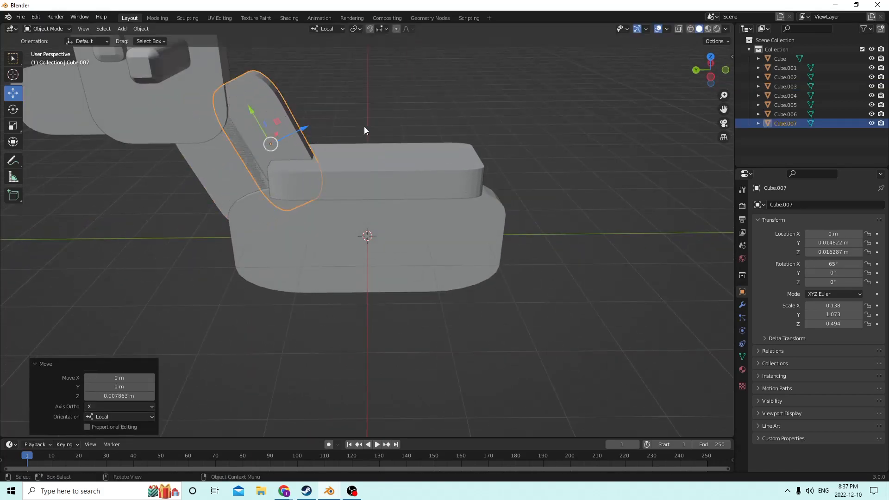
Scale the neck copy uniformly by about 0.828, and delete it
middle_drag(364, 127, 331, 85)
key(s)
click(412, 130)
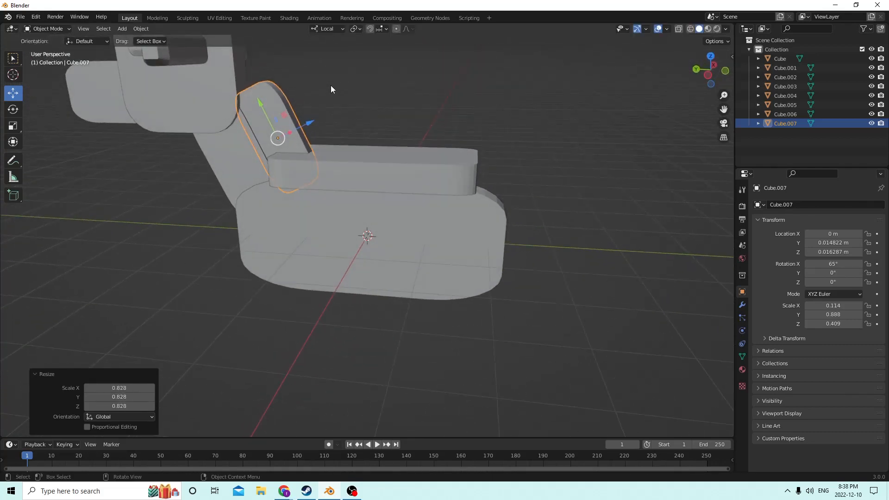
key(Delete)
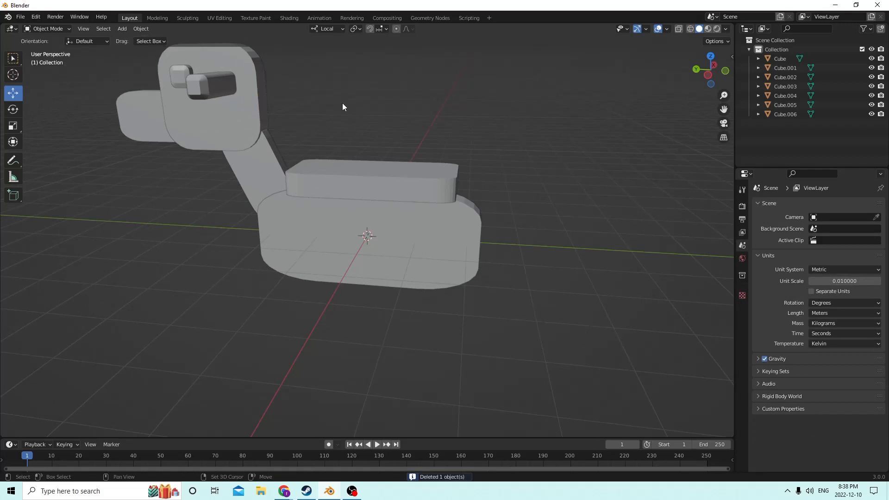
Add a cube and position it behind the head at about Y 0.0157 m and Z 0.0264 m
key(shift+a)
mouse_move(343, 102)
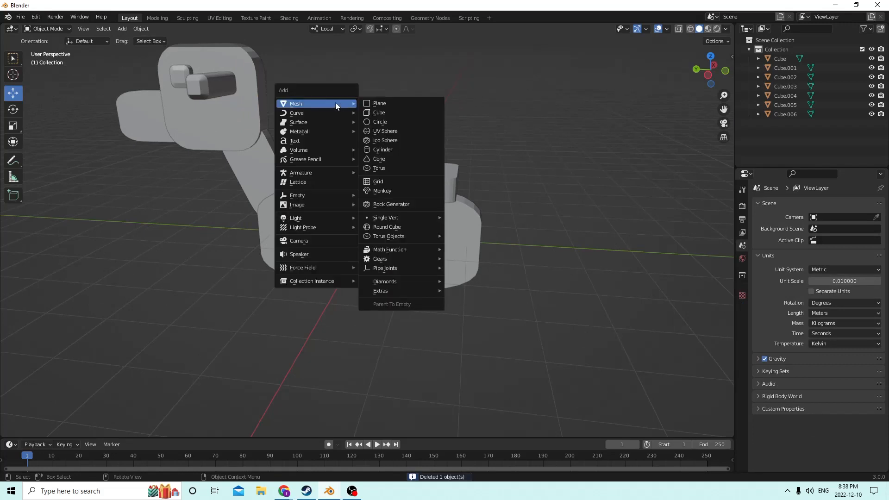
click(368, 113)
drag(371, 208, 351, 91)
middle_drag(351, 91, 350, 118)
drag(349, 127, 275, 112)
mouse_move(276, 112)
middle_down()
mouse_move(285, 94)
mouse_move(331, 85)
mouse_move(280, 79)
mouse_move(279, 68)
mouse_move(282, 107)
middle_up()
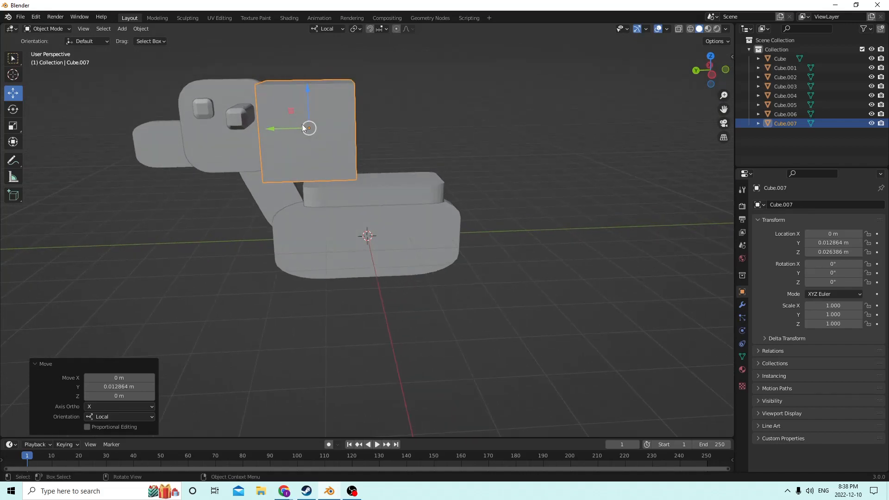
drag(276, 127, 263, 123)
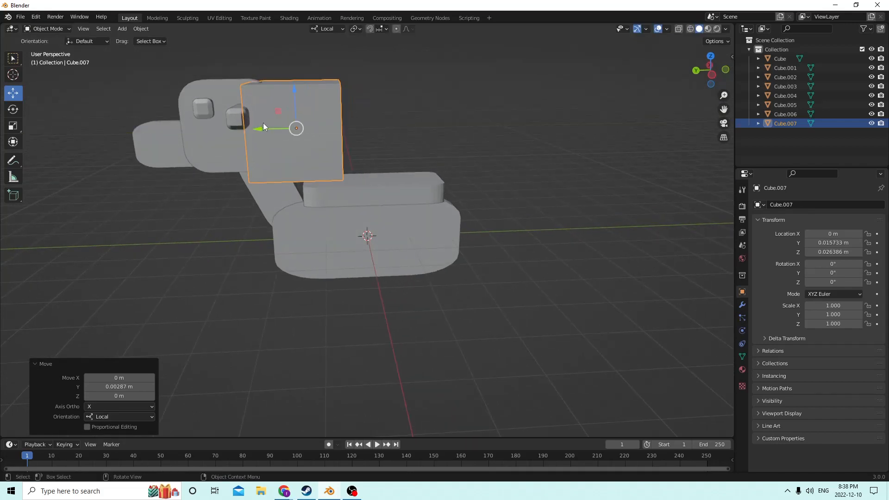
middle_drag(263, 123, 170, 131)
Thin the new cube along X to a scale of about 0.066, and delete it
click(13, 126)
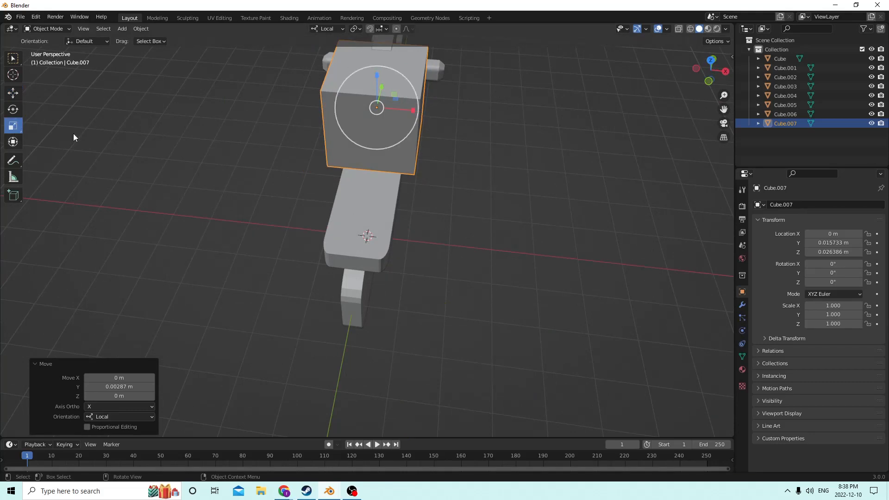
drag(413, 115, 385, 109)
middle_drag(385, 110, 343, 106)
drag(442, 130, 416, 119)
middle_drag(417, 119, 385, 116)
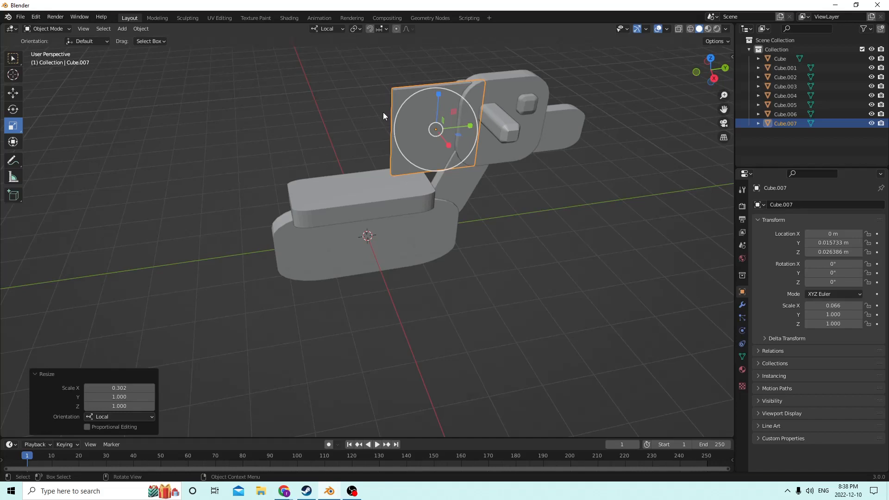
key(Delete)
Add a 32-vertex cylinder with a 0.01 m radius and 0.02 m depth at the world origin
middle_drag(382, 112, 491, 205)
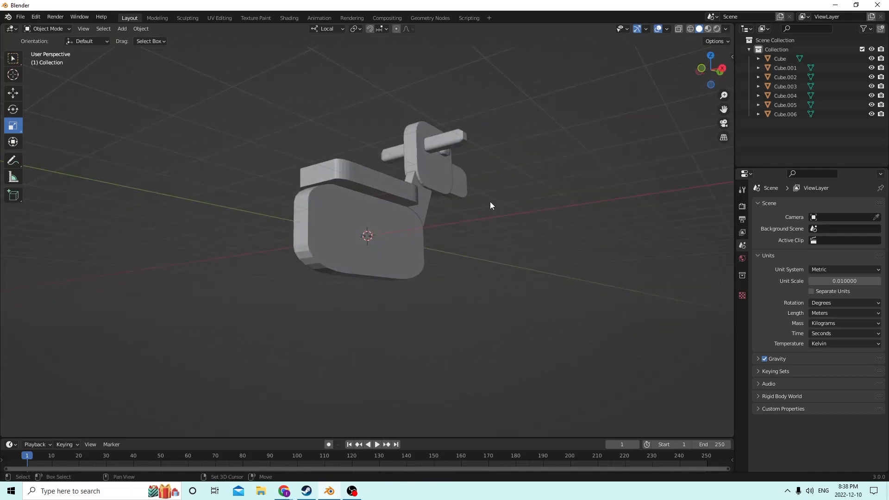
key(shift+a)
mouse_move(456, 202)
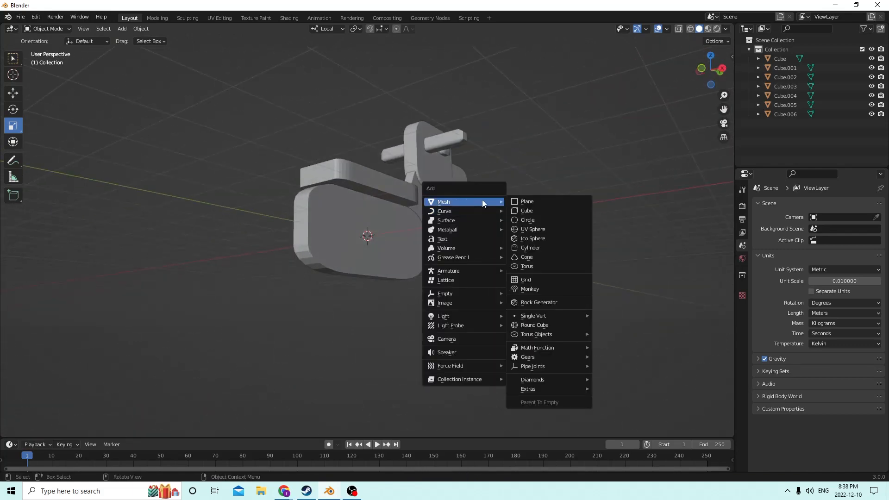
click(556, 248)
middle_drag(512, 262, 528, 246)
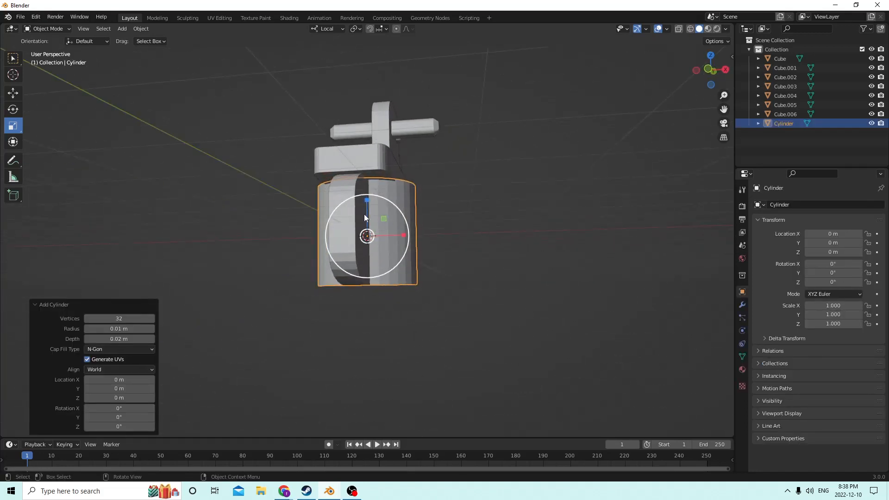
Scale the cylinder uniformly to about 0.267 and lower it about 0.013 m along Z, below the base
click(13, 93)
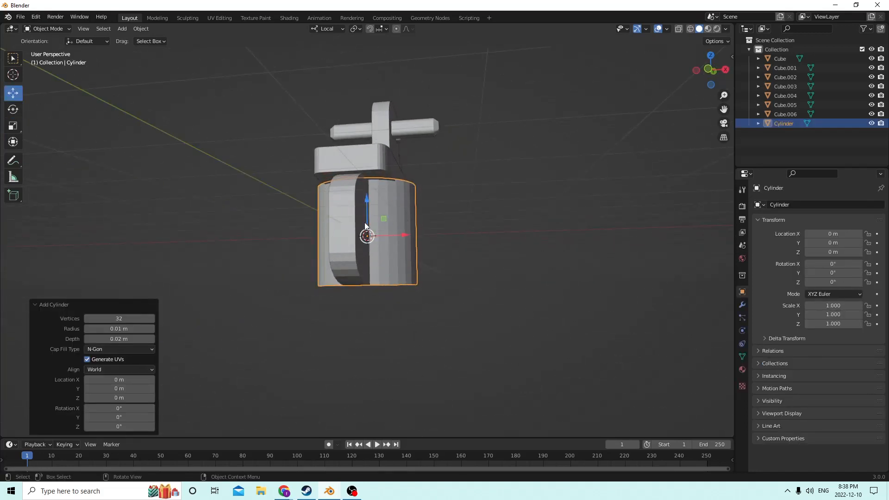
key(s)
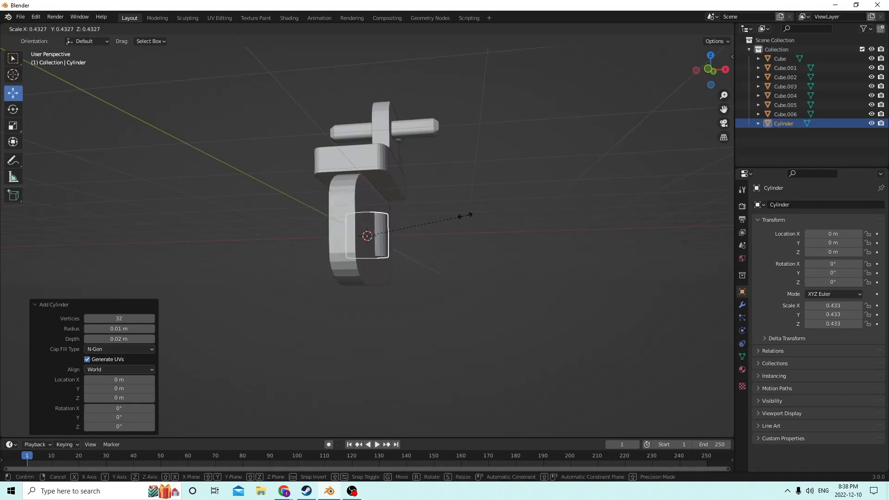
click(424, 221)
drag(369, 201, 329, 255)
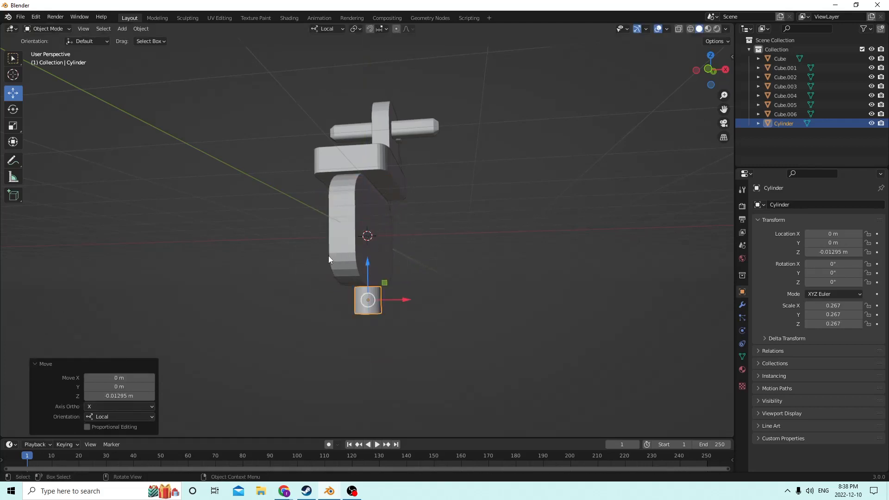
Shrink the cylinder uniformly to about 0.161 and stretch it by about 4.2 along Z into a thin rod
click(13, 126)
key(s)
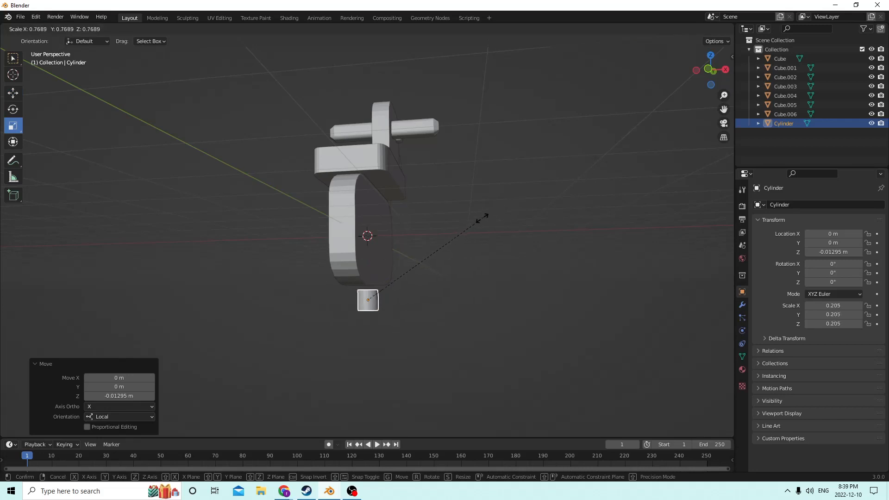
click(456, 235)
drag(367, 264, 366, 148)
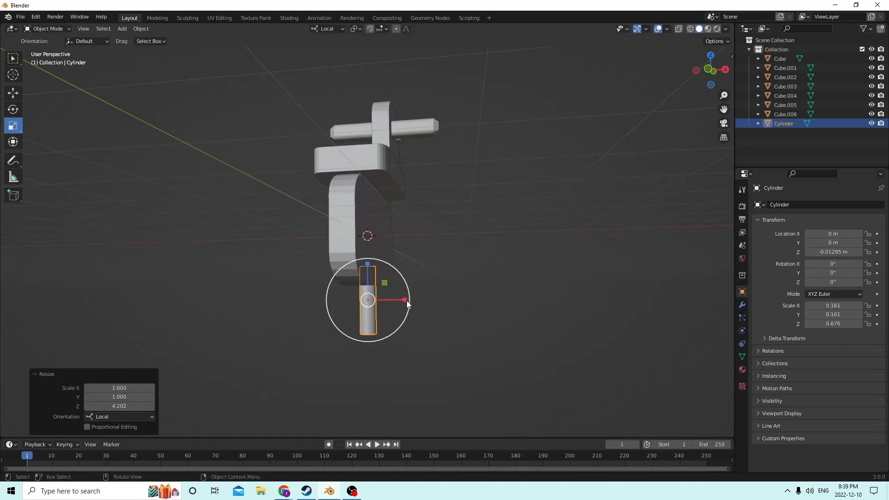
Move the rod about 0.0035 m down along Z and about 0.0044 m in the positive X direction
middle_drag(406, 300, 441, 271)
scroll(379, 247, up, 2)
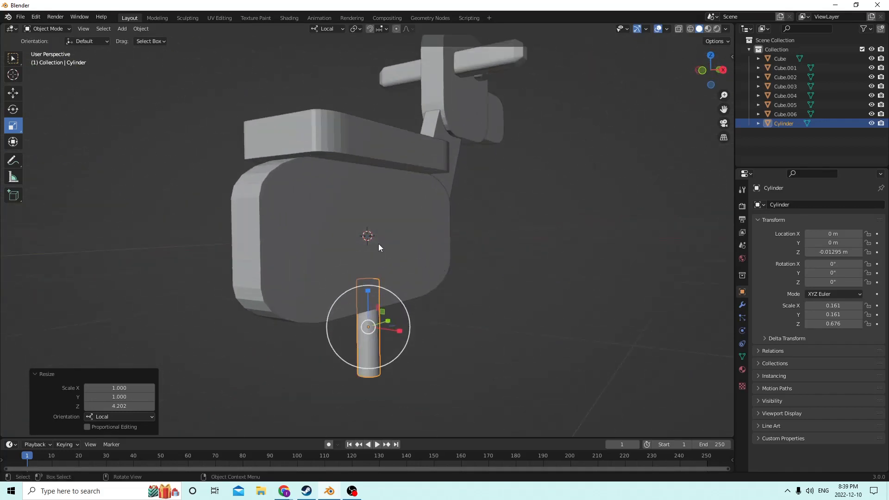
click(18, 96)
middle_drag(262, 234, 336, 259)
drag(371, 298, 371, 301)
middle_drag(372, 320, 414, 321)
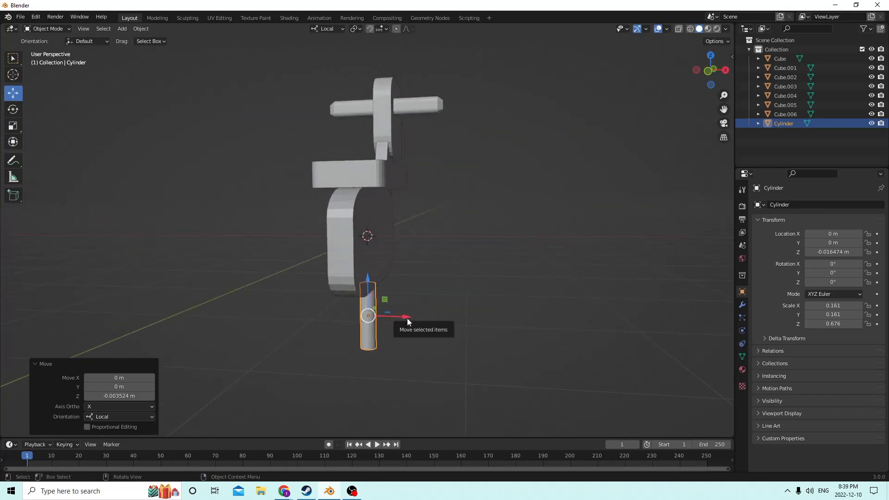
mouse_move(406, 318)
mouse_down()
mouse_move(433, 319)
mouse_move(420, 317)
mouse_up()
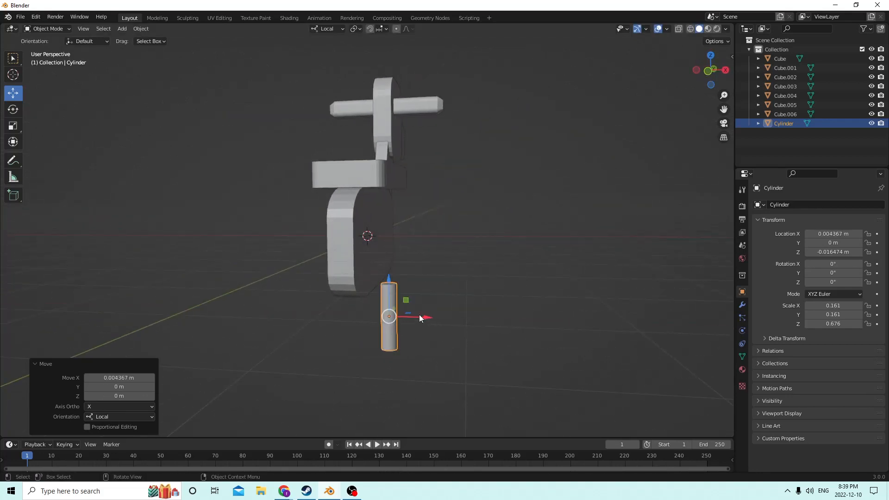
Try Y rotations of 60°, -60° and 45° on the rod
click(834, 272)
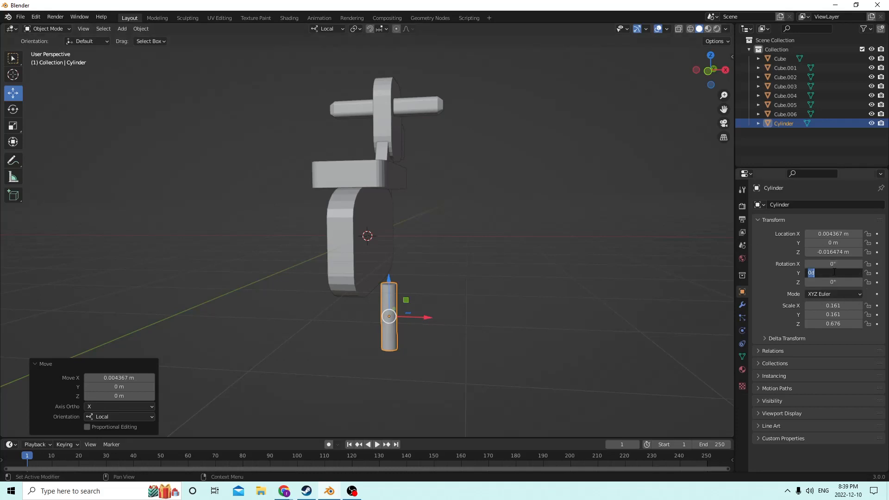
text(60)
key(Return)
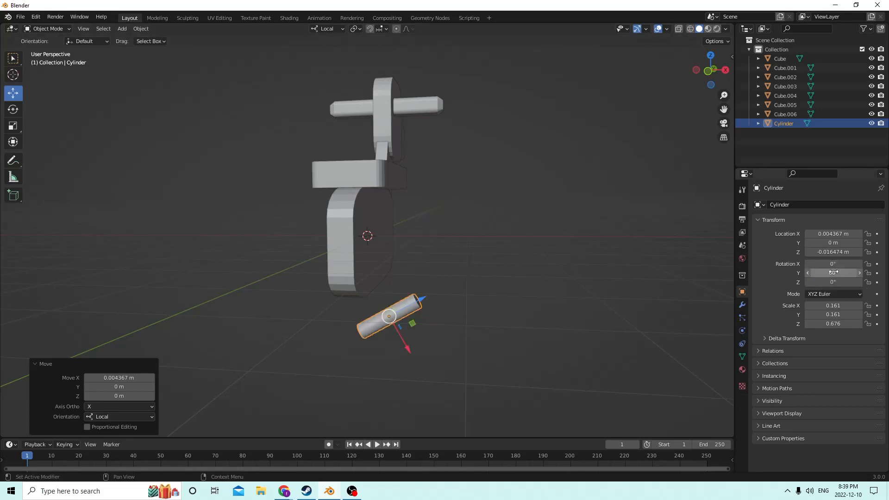
click(833, 272)
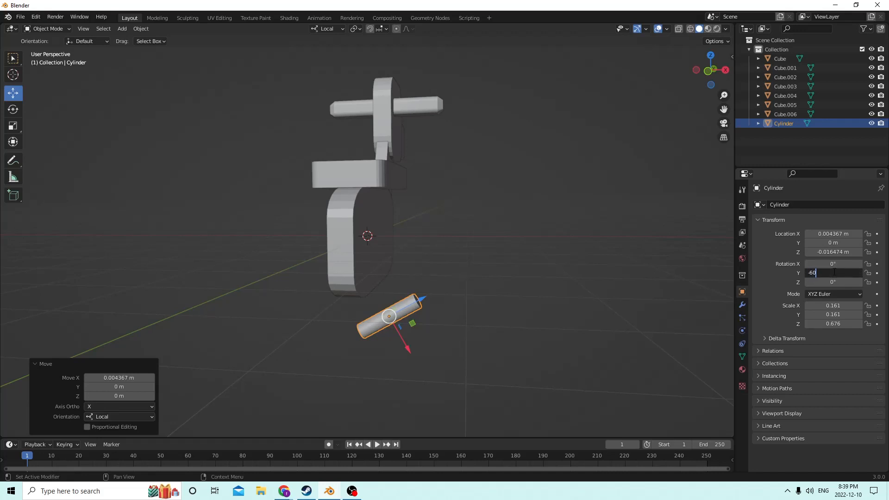
text(-60)
key(Return)
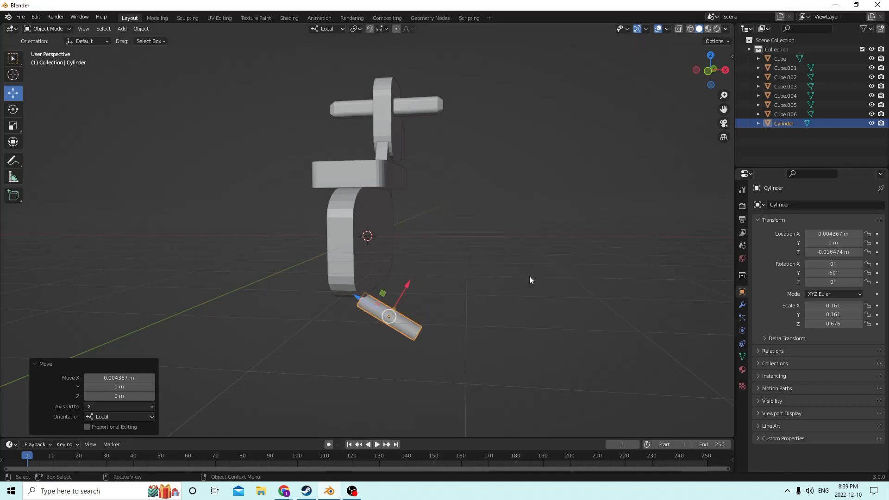
click(837, 273)
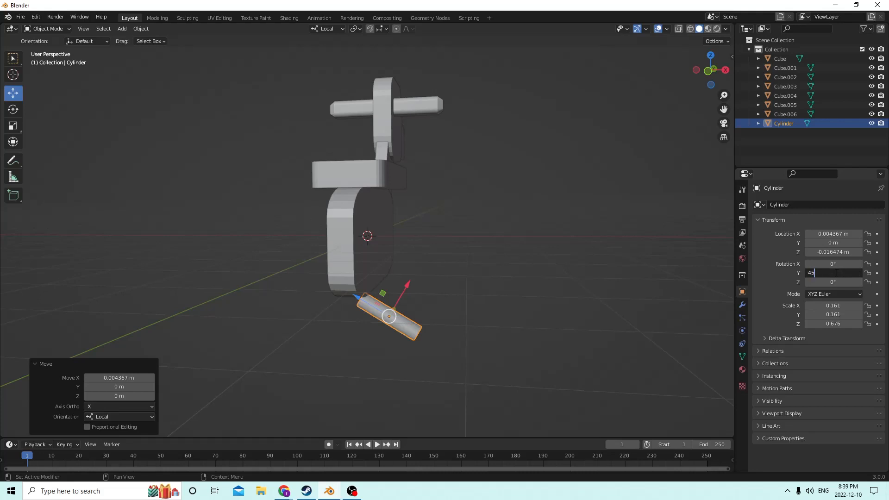
key(Return)
key(KP_Subtract)
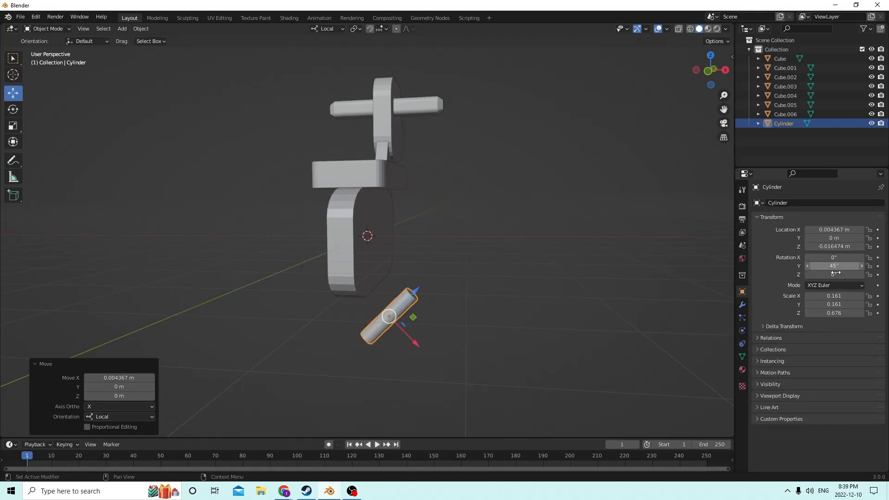
Set the rod's Y rotation to -45°
click(836, 273)
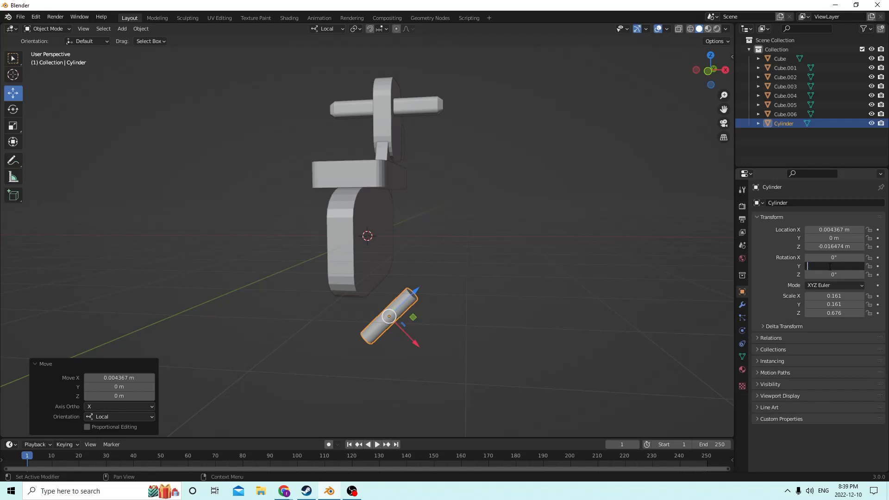
text(-45)
key(Return)
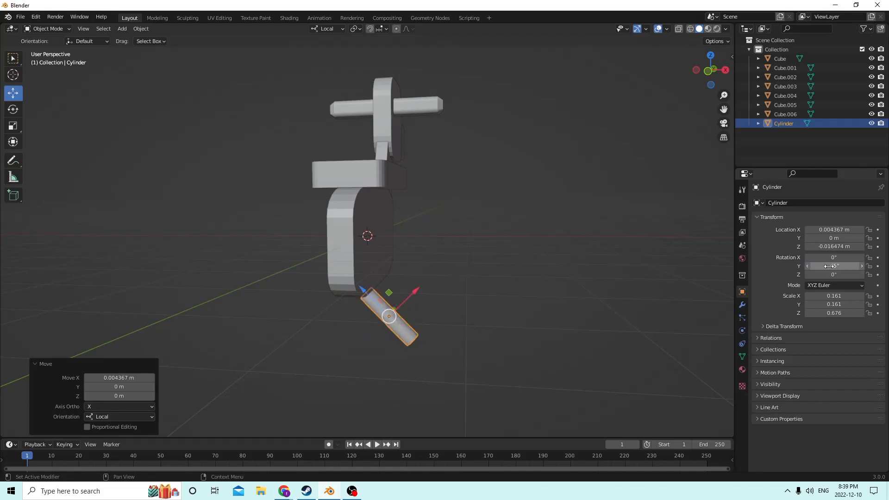
Move the tilted rod along its local axes against the base's lower side, to about X 0.0053 m and Z -0.011 m
middle_drag(565, 223, 501, 247)
drag(411, 290, 421, 258)
middle_drag(420, 258, 379, 276)
drag(380, 276, 375, 249)
middle_drag(375, 249, 385, 270)
drag(420, 260, 420, 265)
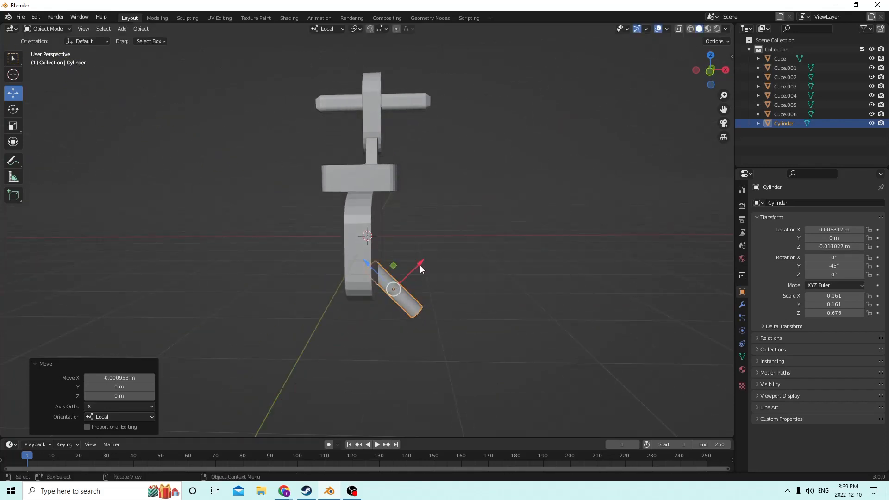
Set the rod's Y rotation to 50°
middle_drag(420, 265, 298, 279)
middle_drag(371, 282, 287, 267)
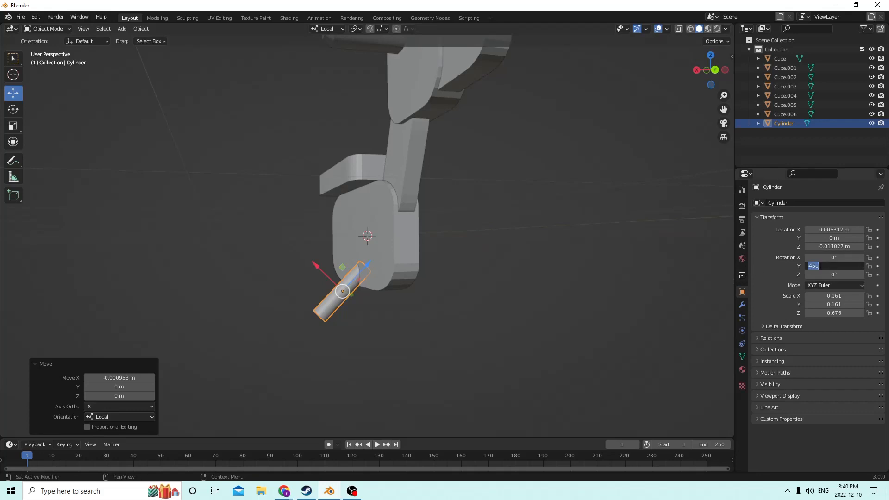
key(Return)
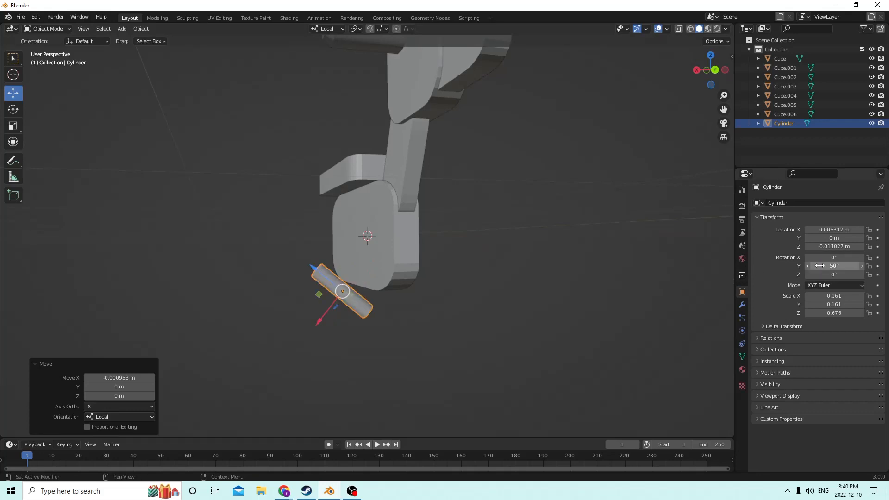
key(KP_Subtract)
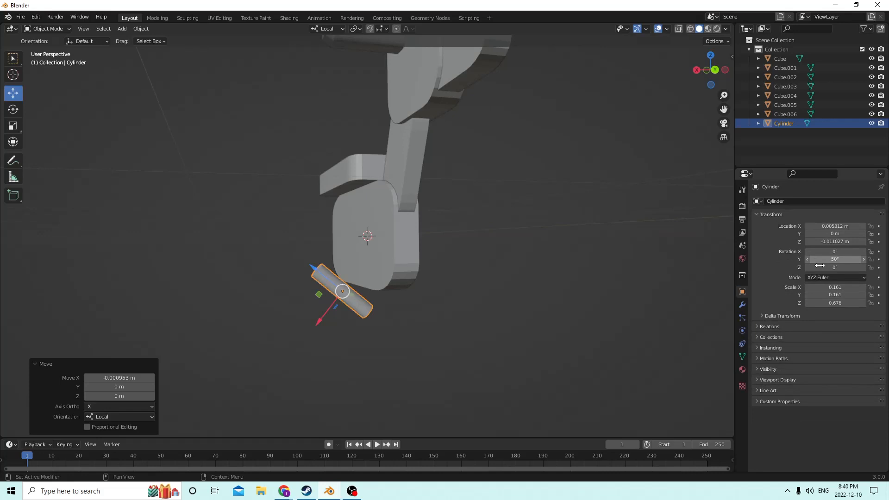
Try a Y rotation of -50° on the rod
click(815, 259)
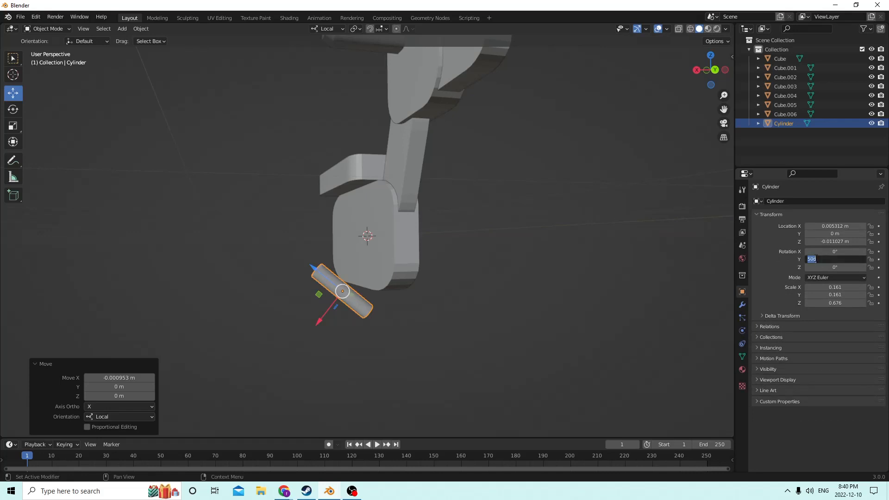
text(-50)
key(Return)
middle_drag(657, 231, 617, 227)
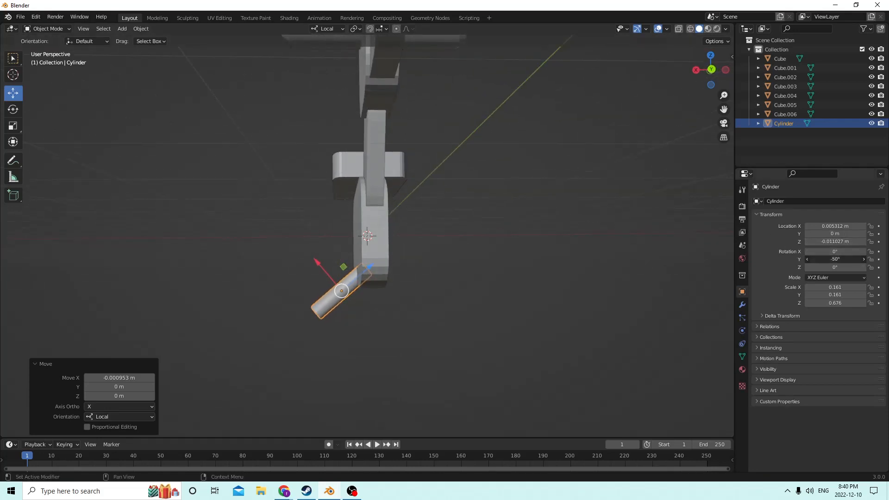
Set the rod's Y rotation to -15° and move it under the base, to about X 0.0029 m and Z -0.0145 m
click(842, 260)
text(-15)
key(Return)
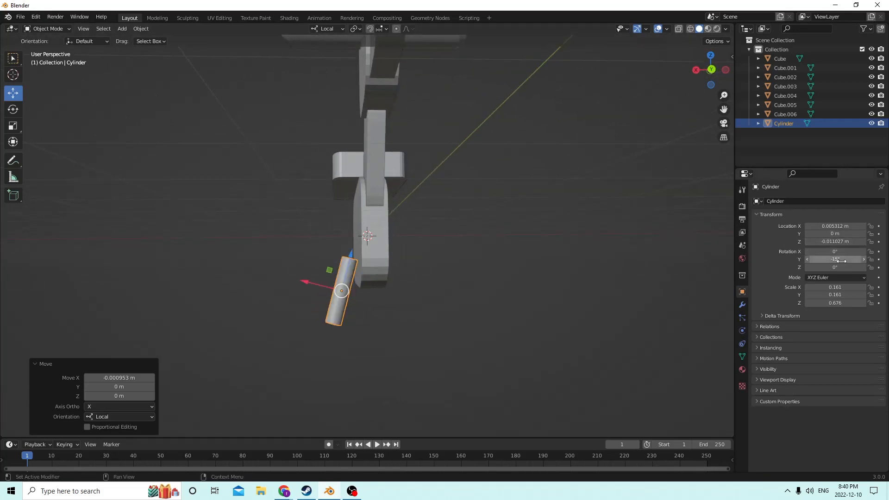
middle_drag(492, 193, 494, 194)
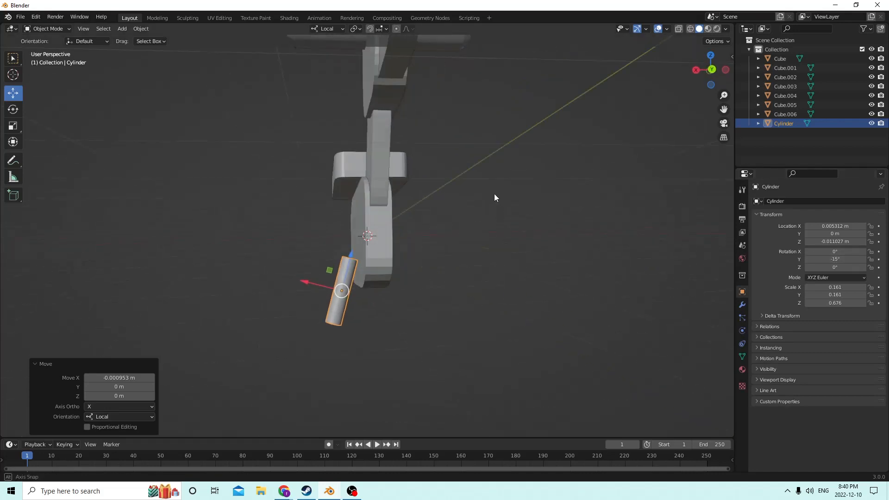
drag(353, 259, 311, 291)
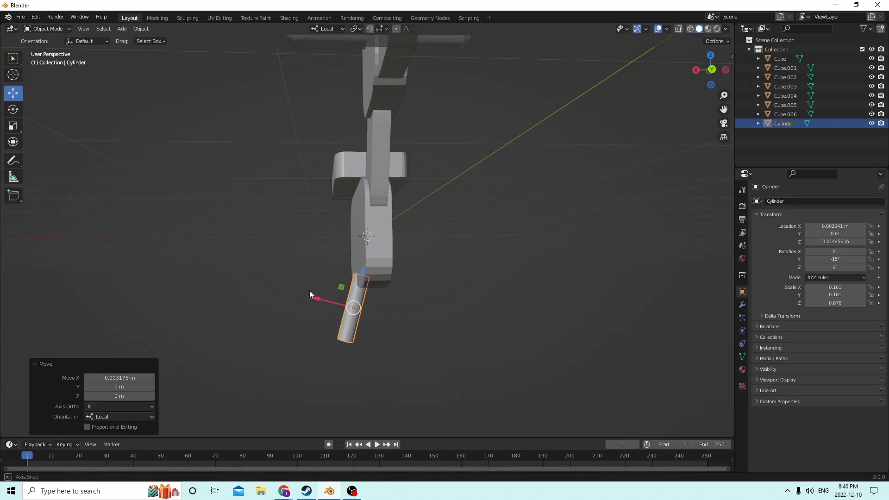
middle_drag(309, 290, 416, 300)
Scale the tilted rod down uniformly to about 0.109 in X and Y and 0.458 in Z
key(s)
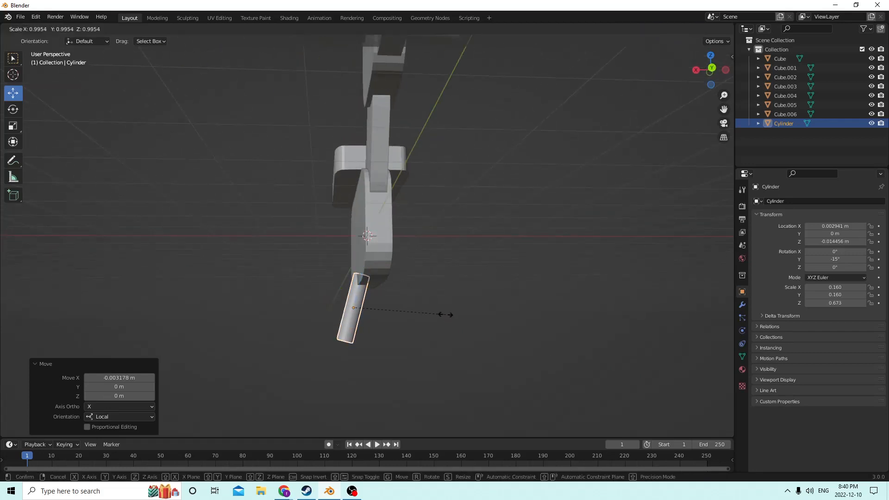
click(416, 311)
mouse_move(361, 288)
middle_down()
mouse_move(429, 284)
mouse_move(365, 257)
mouse_move(366, 290)
middle_up()
Move the rod along its local axes under the base's front end, to about X 0.0023 m, Y 0.0100 m and Z -0.0120 m
mouse_move(366, 289)
mouse_down()
mouse_move(364, 352)
mouse_move(357, 277)
mouse_up()
middle_drag(357, 277, 423, 305)
drag(395, 317, 448, 321)
middle_drag(382, 285, 335, 279)
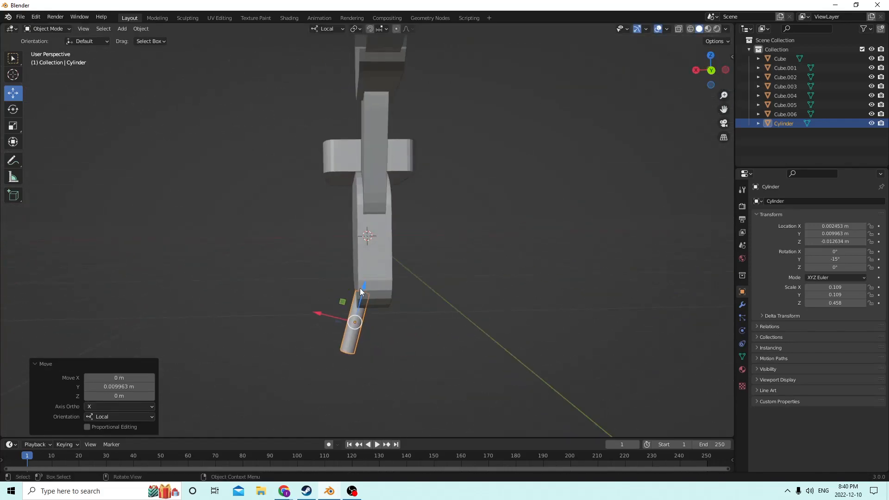
drag(361, 287, 363, 284)
mouse_move(364, 284)
middle_down()
mouse_move(412, 293)
mouse_move(364, 284)
middle_up()
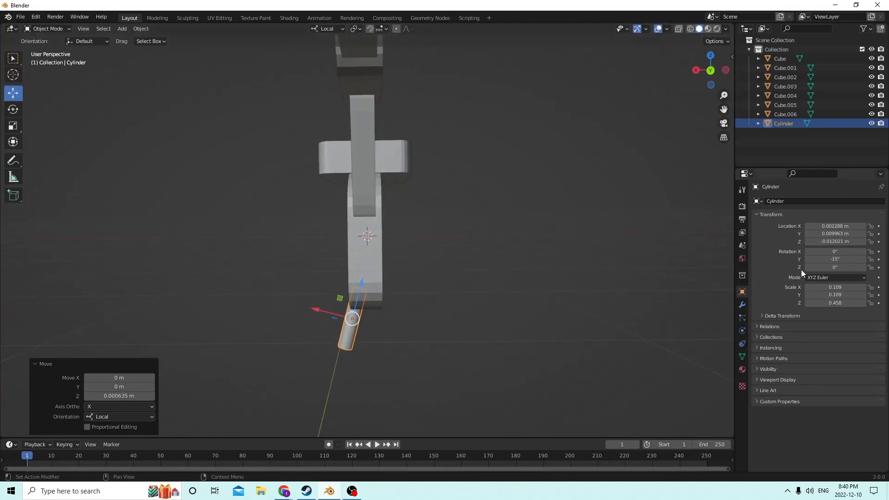
Set the rod's Y rotation to -20° and move it against the base's underside, to about X 0.0019 m and Z -0.0134 m
click(838, 258)
key(Return)
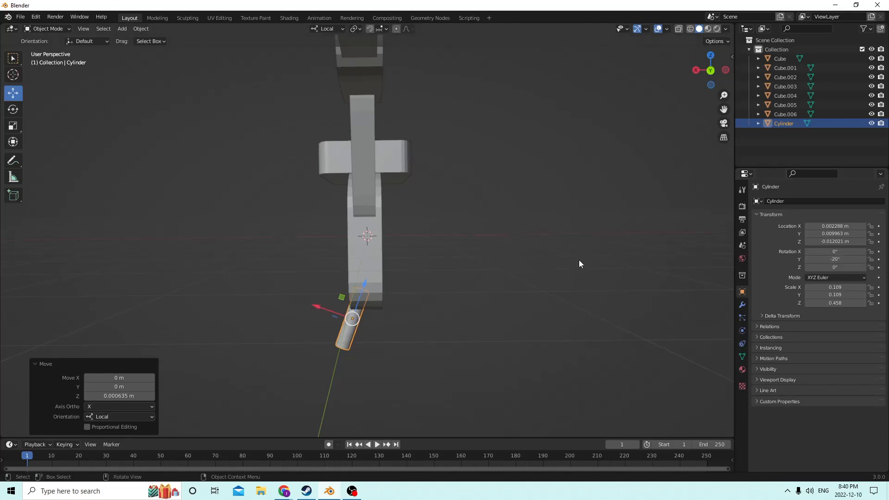
middle_drag(579, 264, 486, 260)
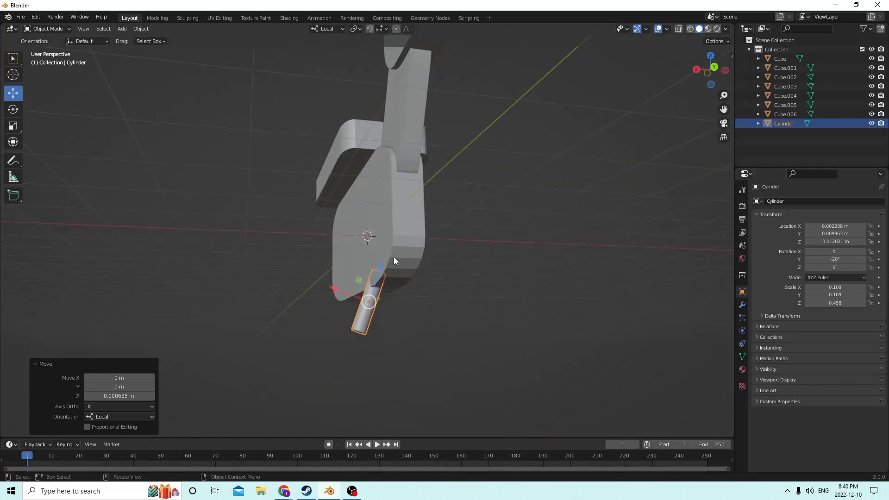
drag(378, 267, 374, 277)
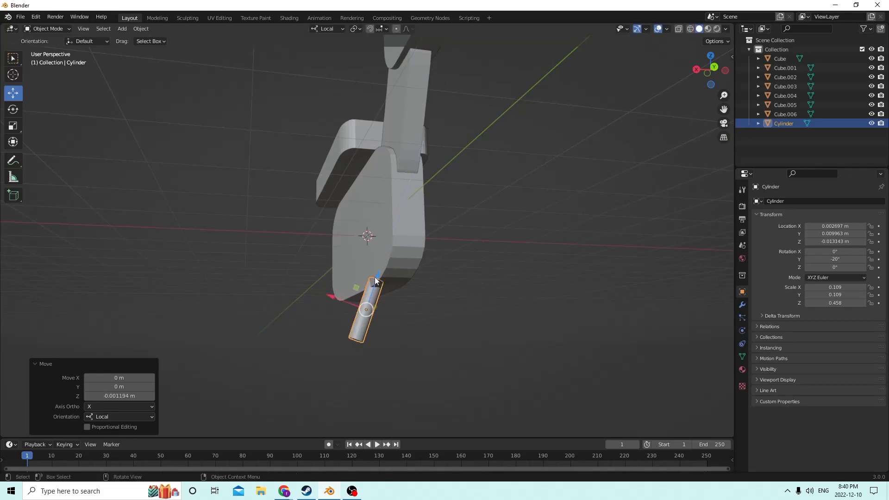
drag(333, 303, 325, 305)
middle_drag(324, 306, 388, 312)
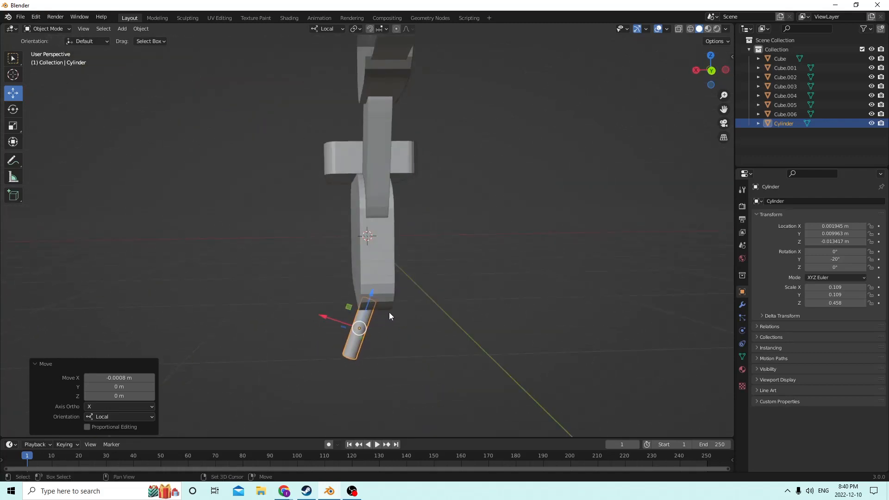
Try a duplicate of the rod under the base's rear end, at about Y -0.0164 m
key(shift+d)
right_click(381, 272)
middle_drag(381, 271, 459, 288)
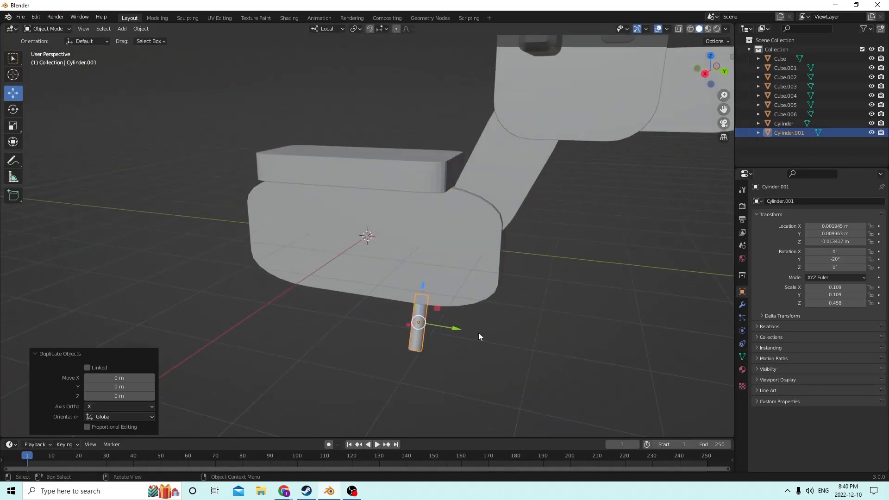
drag(449, 326, 319, 305)
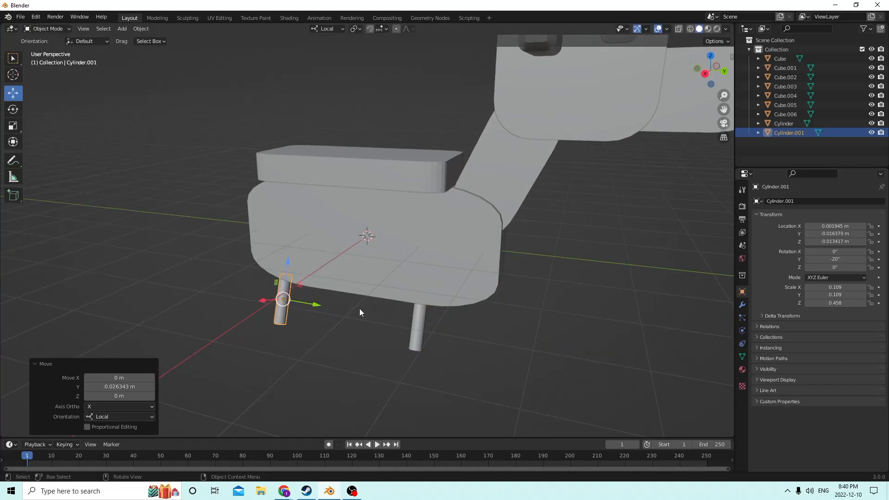
click(273, 310)
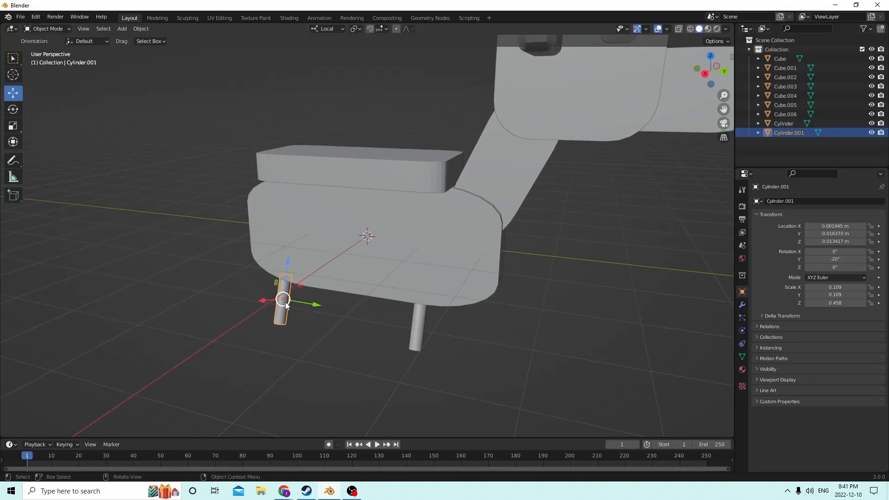
middle_drag(286, 304, 233, 282)
key(Delete)
Lengthen the front rod along its local Z axis to a Z scale of about 1.112
click(398, 324)
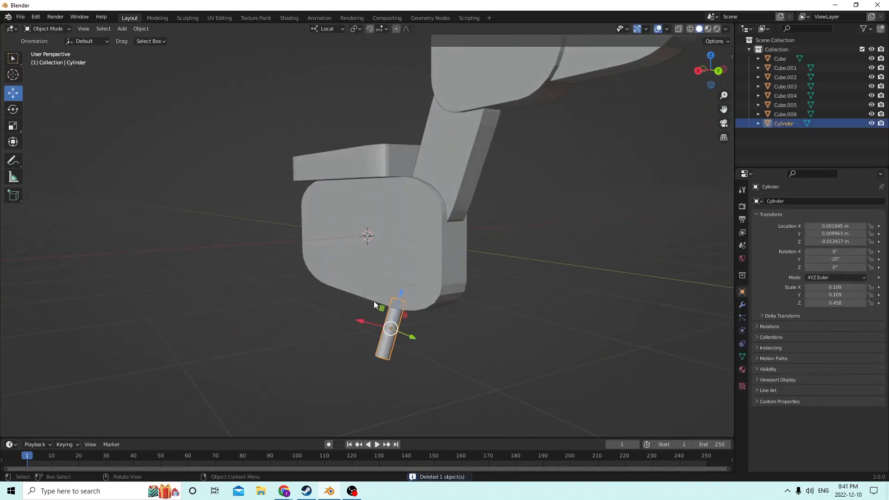
click(10, 127)
middle_drag(231, 199, 273, 279)
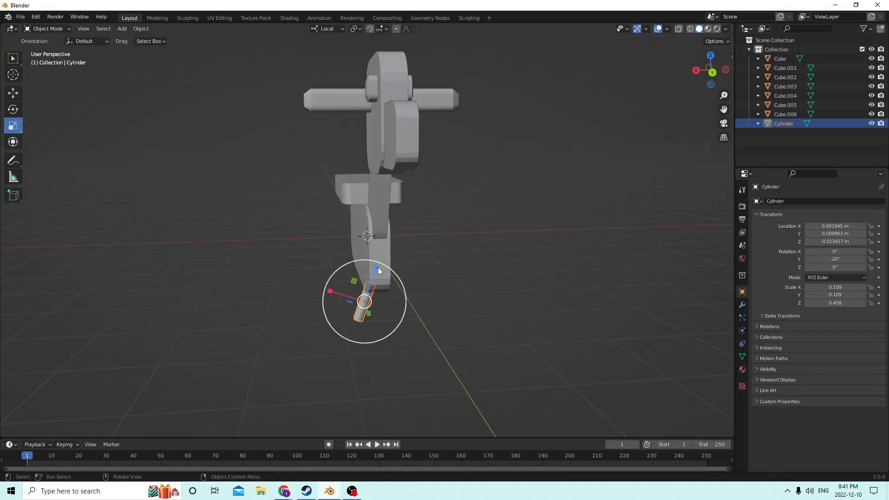
drag(378, 268, 406, 214)
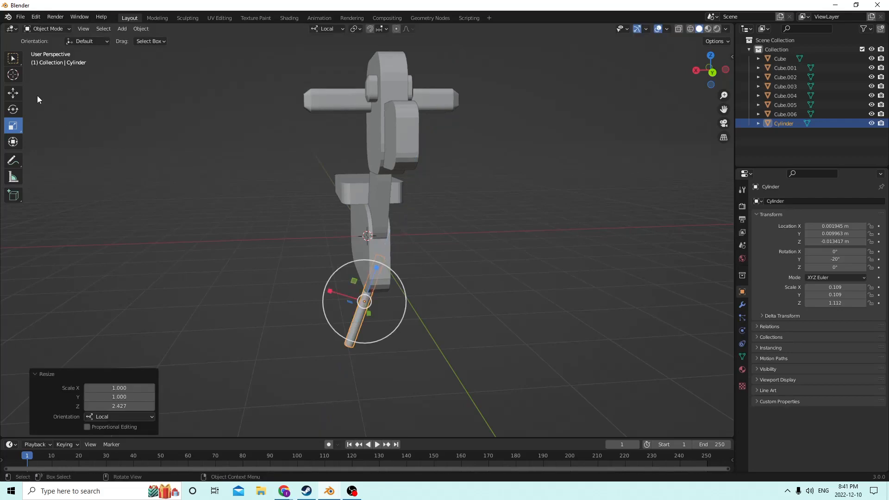
Move the lengthened leg down and forward under the base, to about X 0.0040 m, Y 0.0131 m and Z -0.0190 m
click(17, 93)
drag(375, 267, 366, 289)
middle_drag(367, 289, 441, 330)
key(g)
key(y)
click(469, 329)
key(shift+d)
right_click(418, 293)
key(Delete)
Set the front leg's X rotation to 15°
click(422, 329)
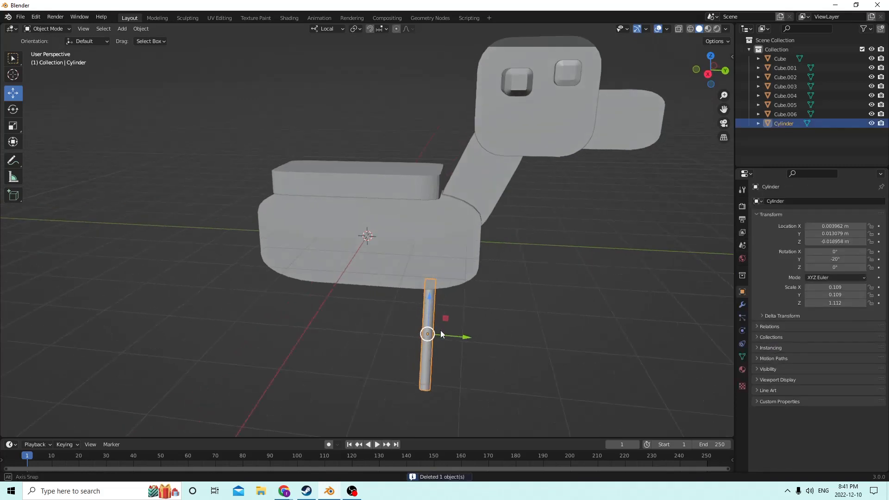
click(837, 252)
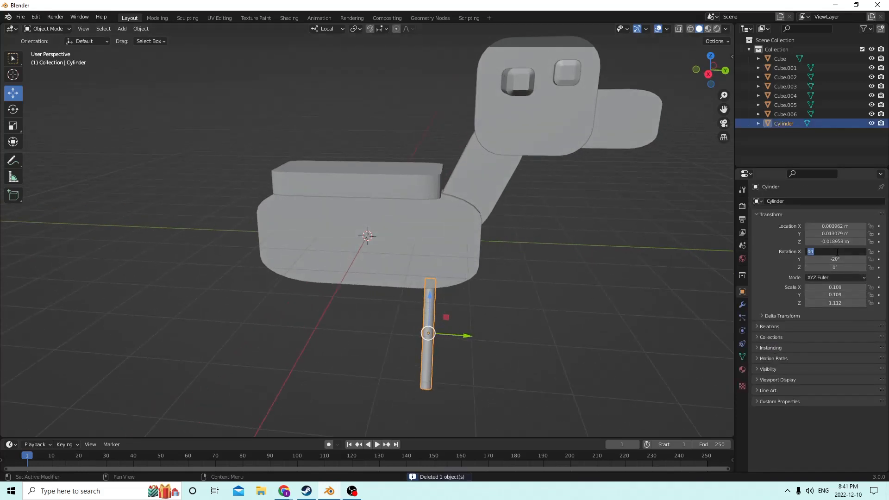
text(15)
key(Return)
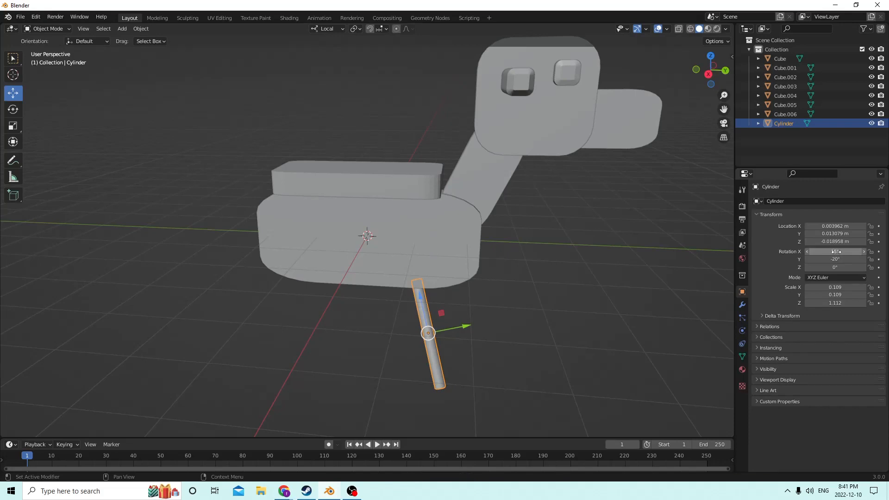
Fit the slanted front leg against the base, at about X 0.0037 m, Y 0.0150 m and Z -0.0185 m
middle_drag(493, 255, 460, 242)
drag(431, 323, 440, 324)
middle_drag(441, 324, 387, 336)
drag(387, 337, 385, 329)
middle_drag(384, 329, 461, 340)
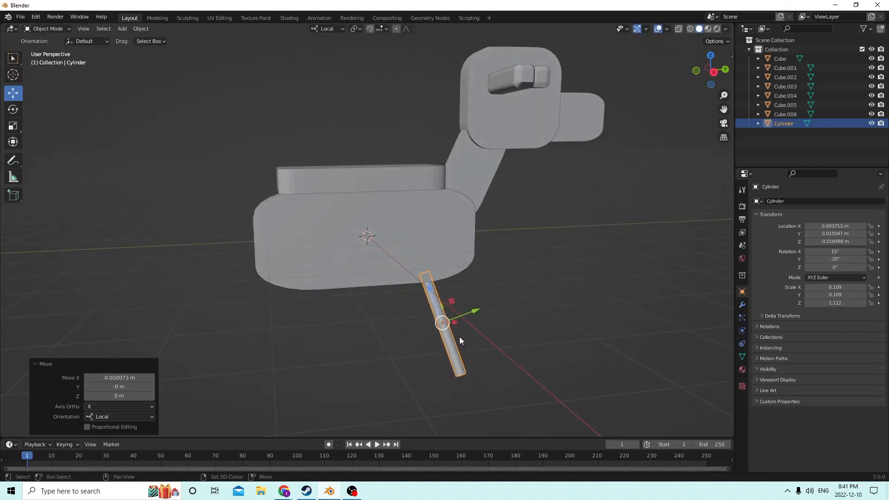
Duplicate the slanted front leg in place
key(shift+d)
key(Escape)
middle_drag(493, 302, 462, 318)
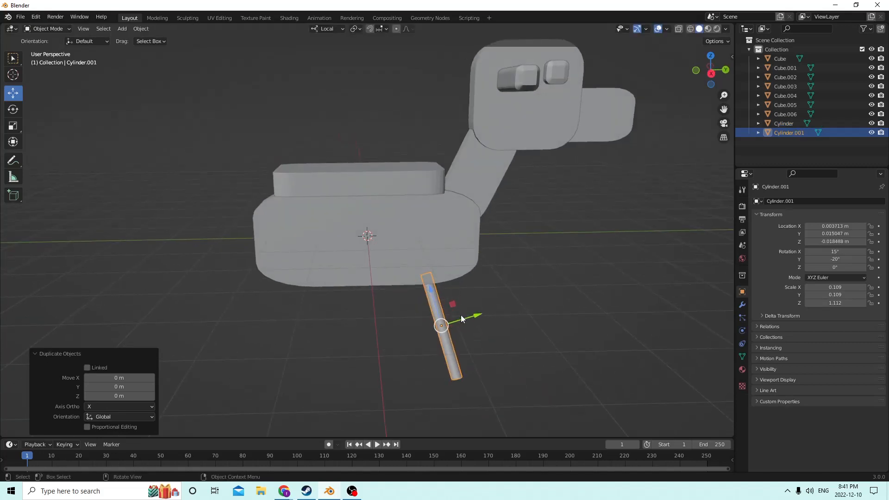
Set the copied leg's X and Y rotations to 0° and move it to the base's rear end, at about Y -0.0145 m
click(831, 251)
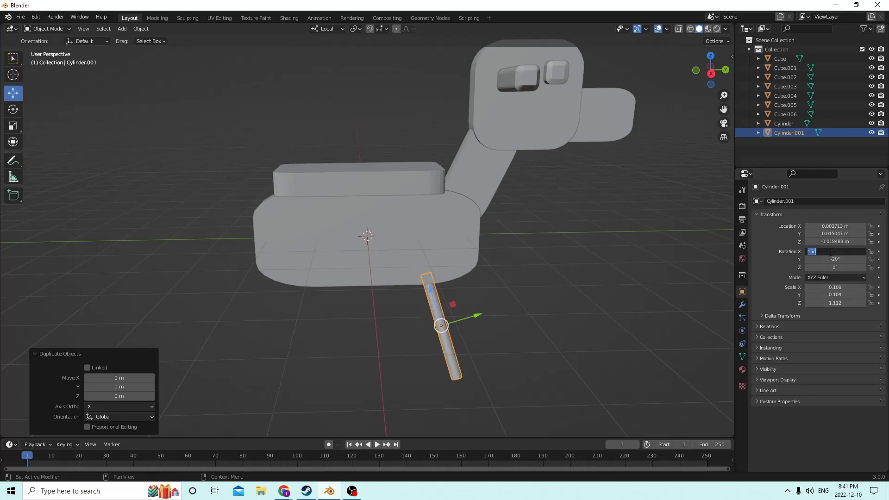
text(0)
key(Return)
click(832, 259)
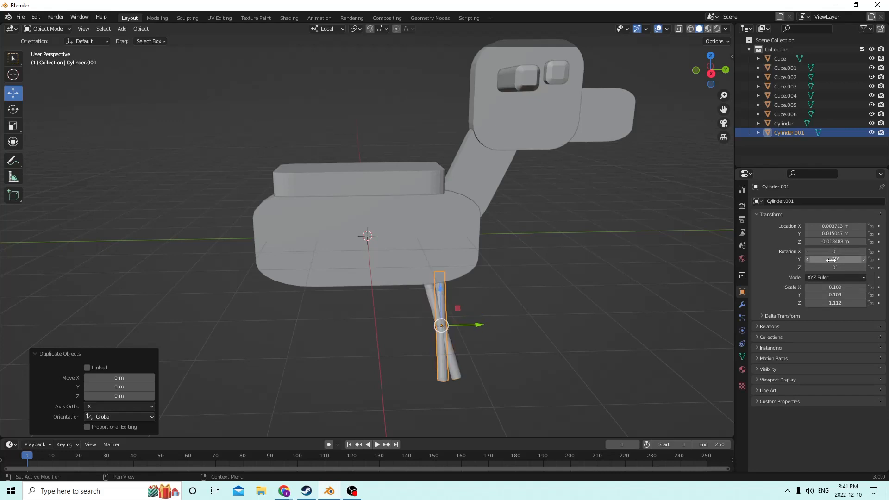
text(0)
key(Return)
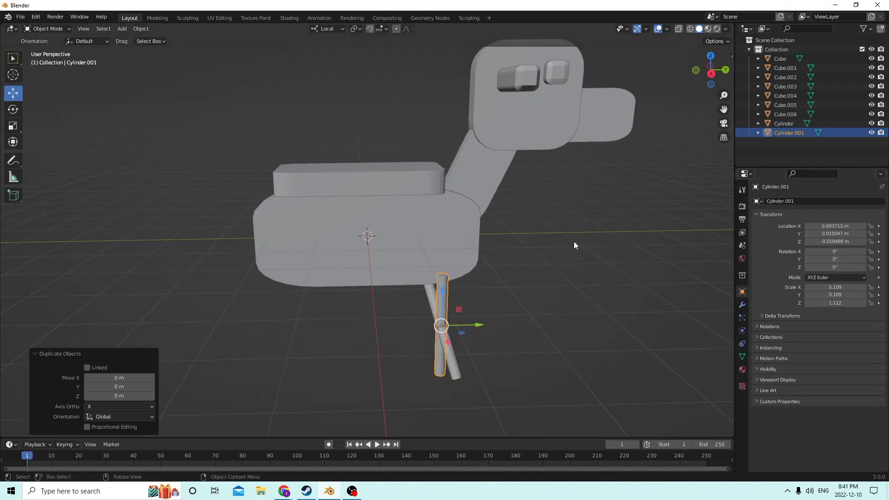
drag(481, 323, 336, 315)
middle_drag(336, 314, 398, 296)
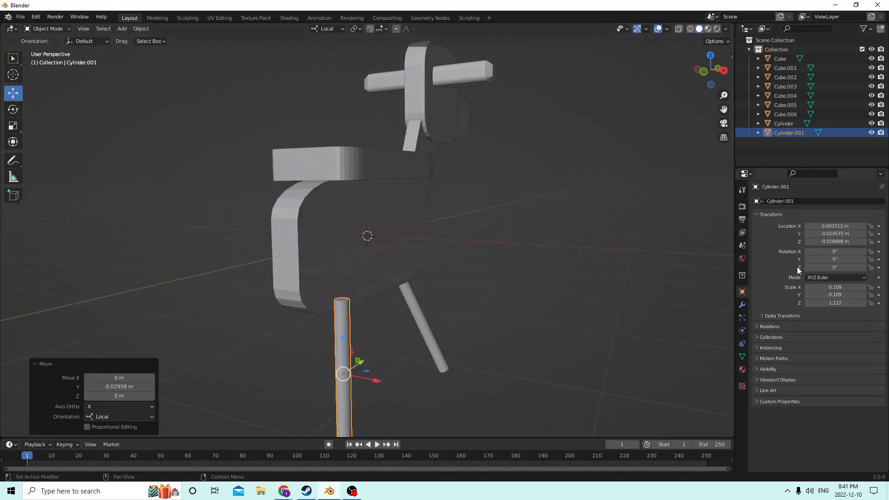
Try a Y rotation of 20° on the rear leg and check the front leg's rotation values
click(836, 259)
text(2)
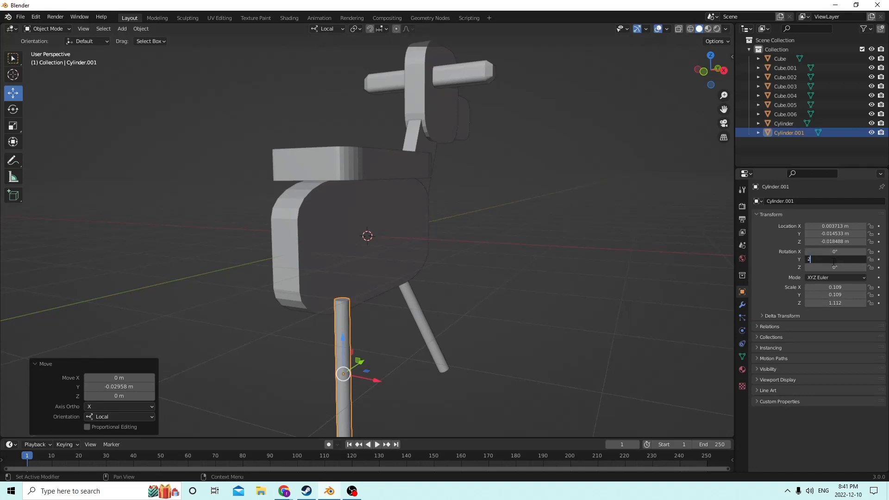
text(0)
key(Return)
click(832, 260)
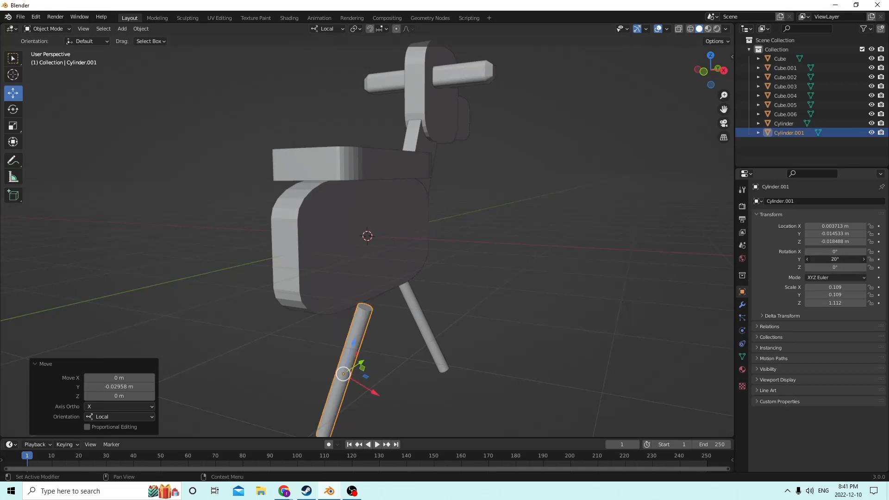
click(421, 312)
click(420, 312)
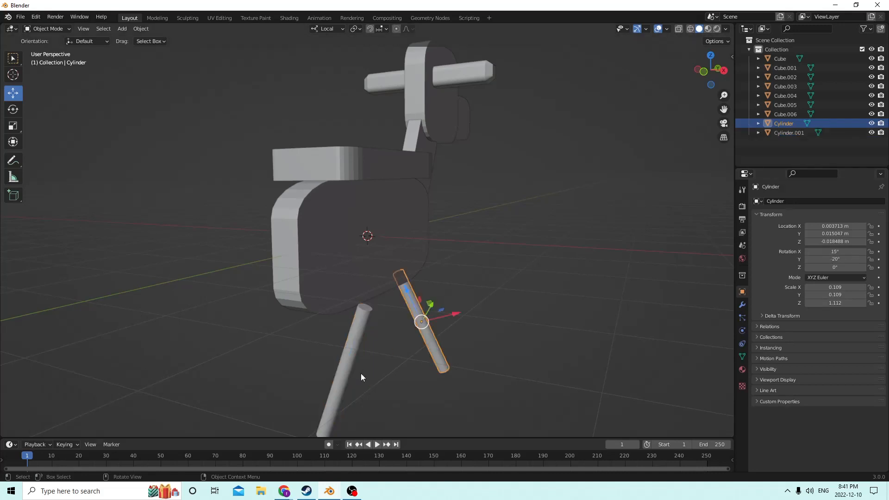
Set the rear leg's Y rotation to -20°
click(341, 374)
click(835, 260)
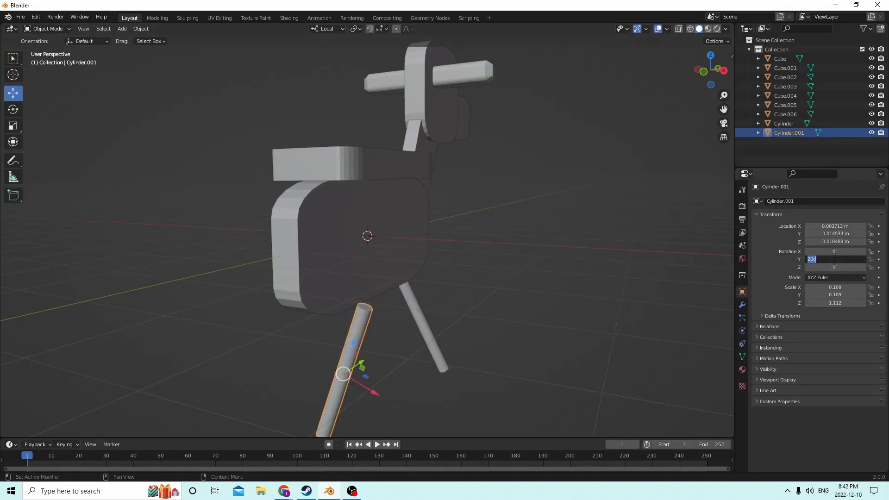
text(-20)
key(Return)
Try an X rotation of 15° on the rear leg
click(819, 251)
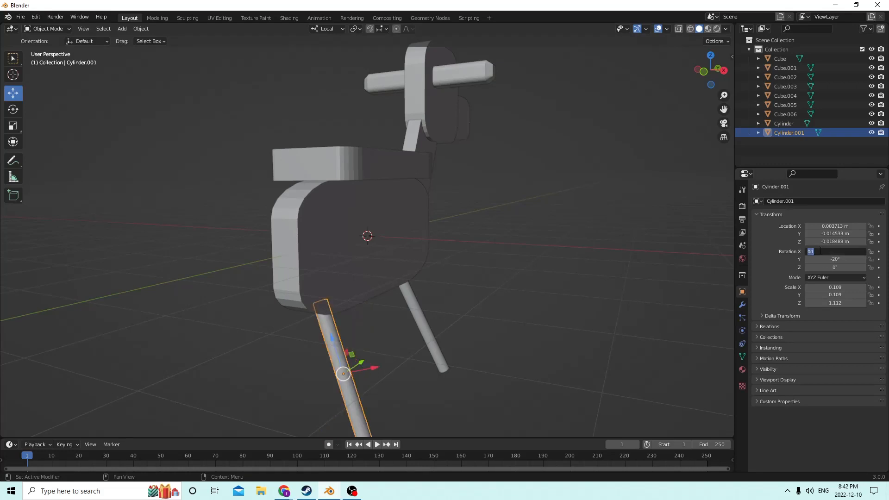
text(15)
key(Return)
middle_drag(657, 232, 574, 229)
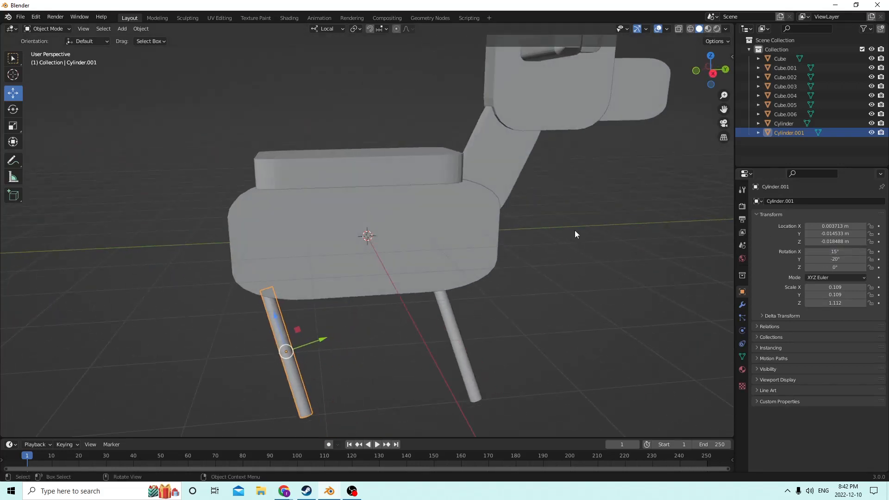
Set the rear leg's X rotation to -15°
click(832, 251)
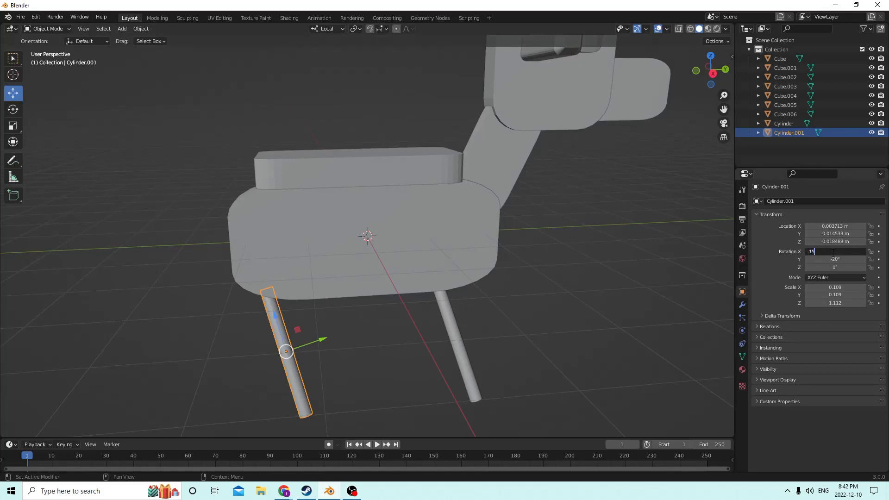
key(Return)
middle_drag(523, 231, 498, 240)
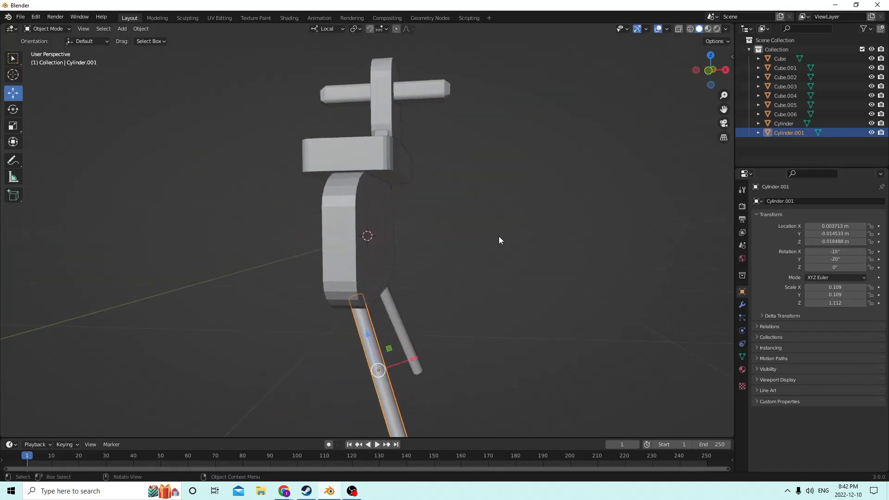
Reset the rear leg's X and Y rotations to 0° so it stands upright
middle_drag(439, 319, 353, 329)
scroll(374, 341, up, 1)
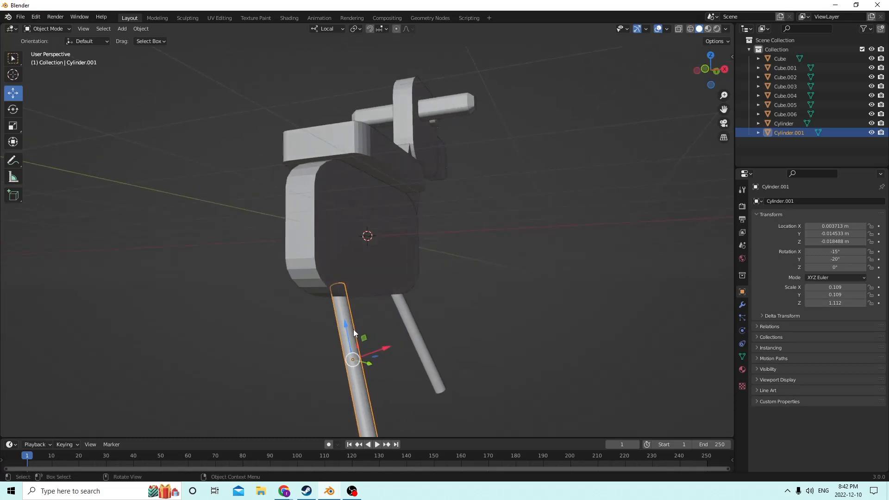
middle_drag(352, 333, 369, 334)
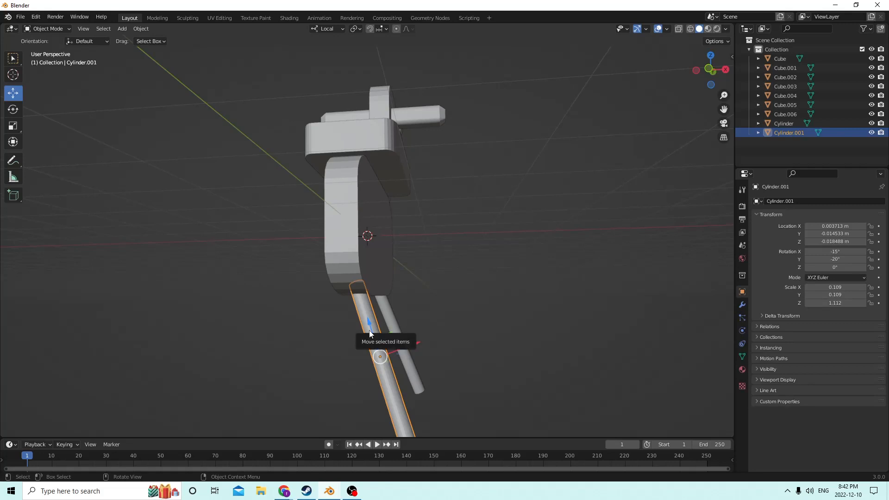
click(835, 251)
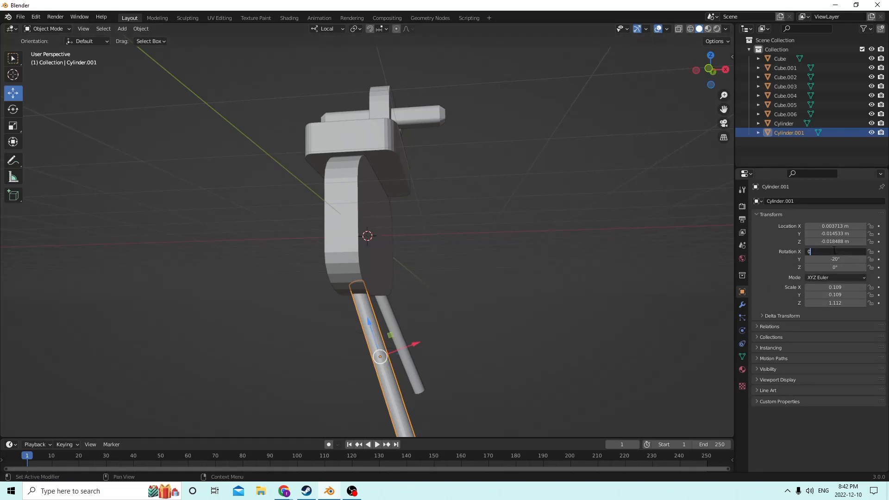
text(0)
key(Return)
click(836, 259)
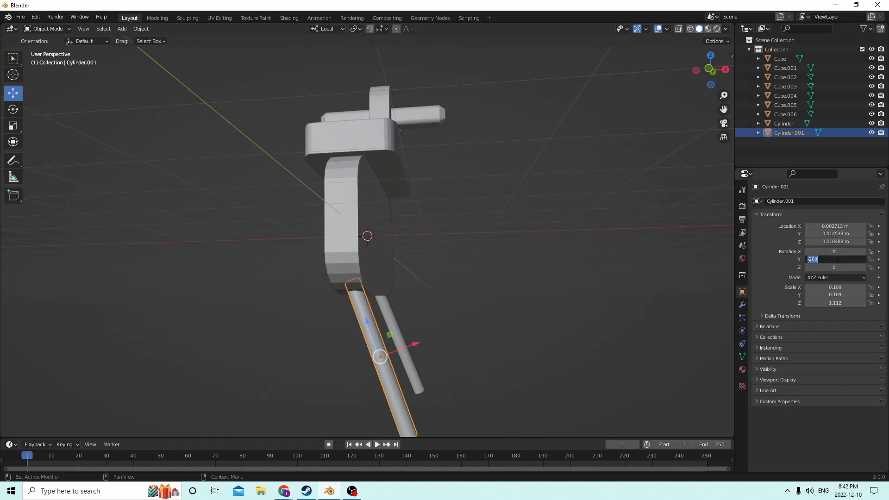
text(0)
key(Return)
Reset the front leg's X and Y rotations to 0° so it stands upright
click(398, 347)
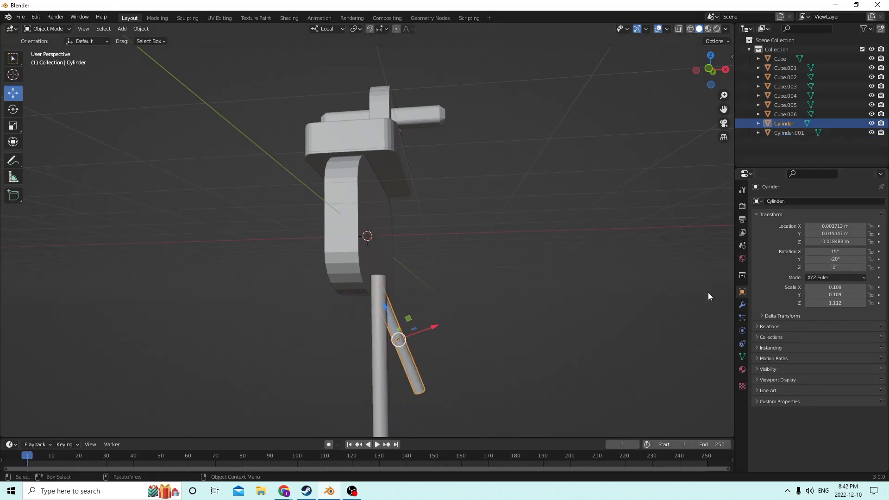
click(846, 253)
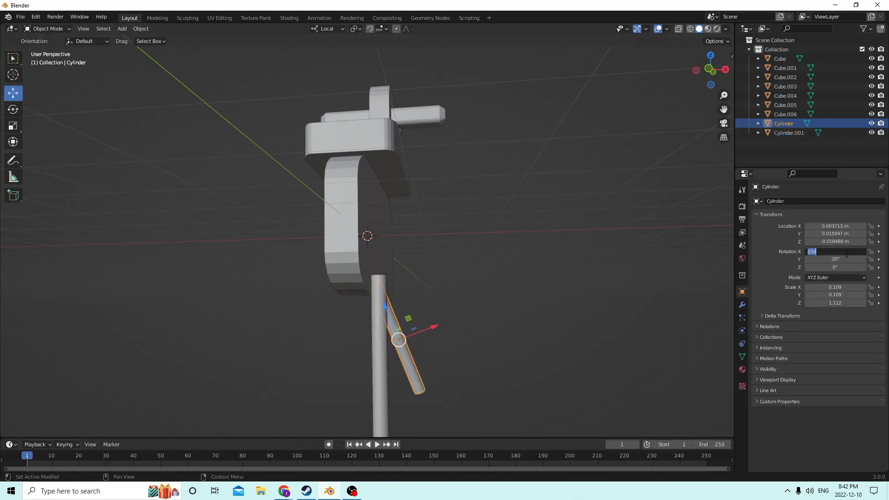
key(Return)
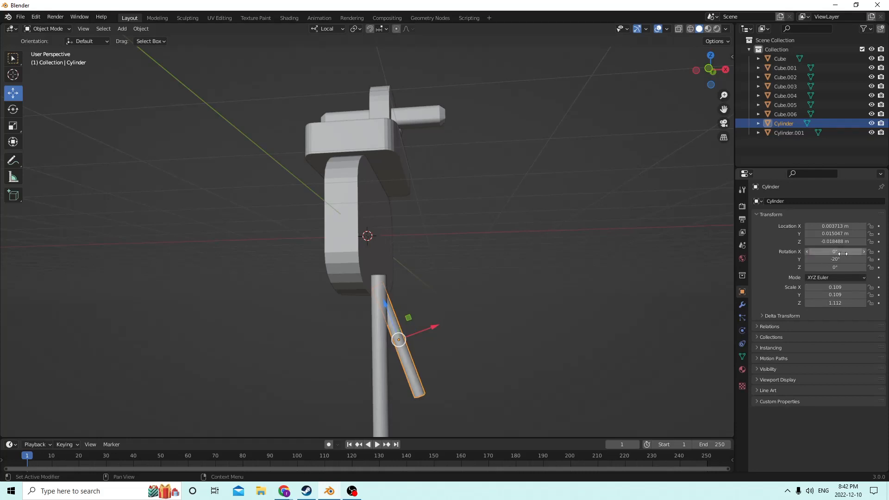
click(830, 259)
text(0)
key(Return)
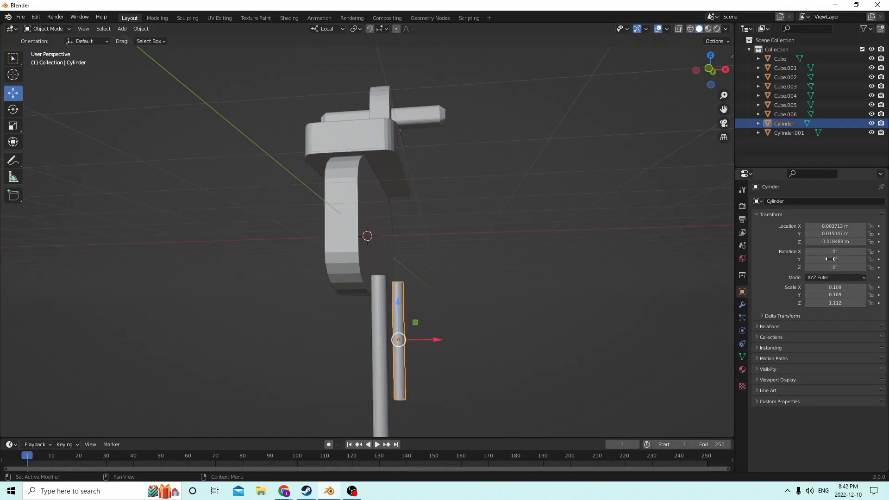
middle_drag(633, 270, 529, 276)
scroll(528, 273, down, 2)
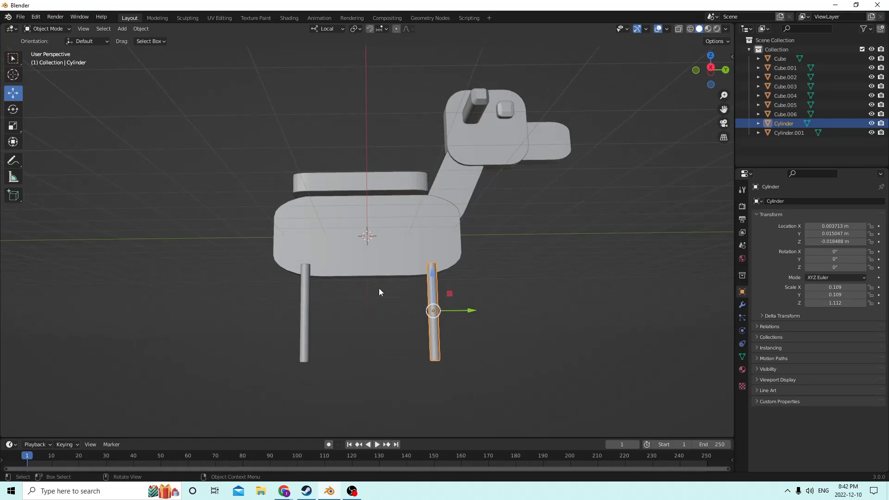
click(7, 125)
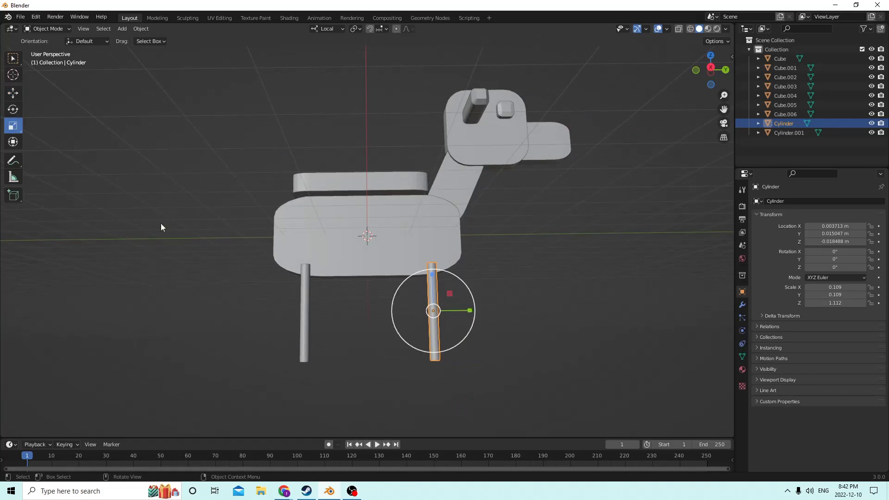
middle_drag(370, 316, 387, 361)
click(384, 361)
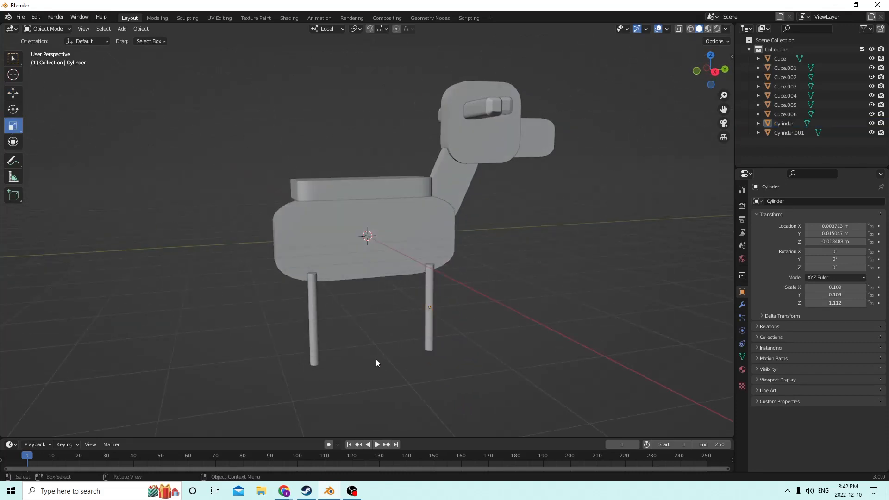
key(shift+d)
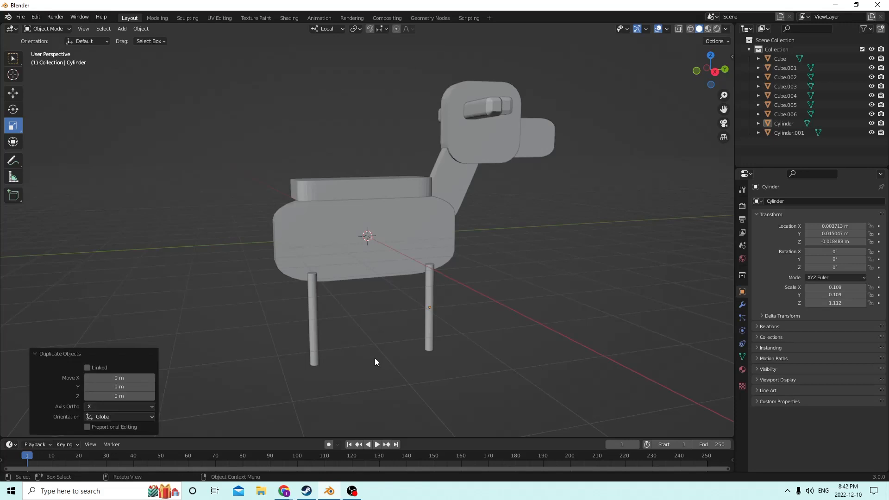
click(35, 17)
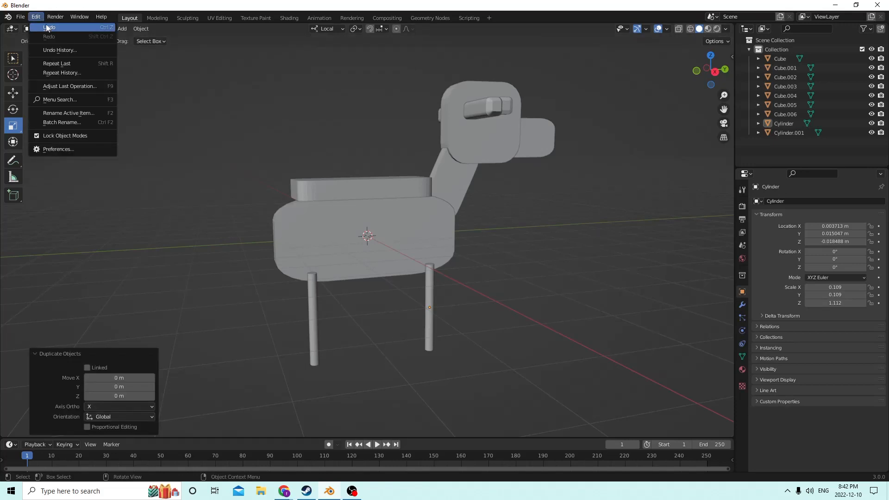
click(49, 28)
Add a cylinder mesh at the origin and set its X rotation to 90°
key(shift+a)
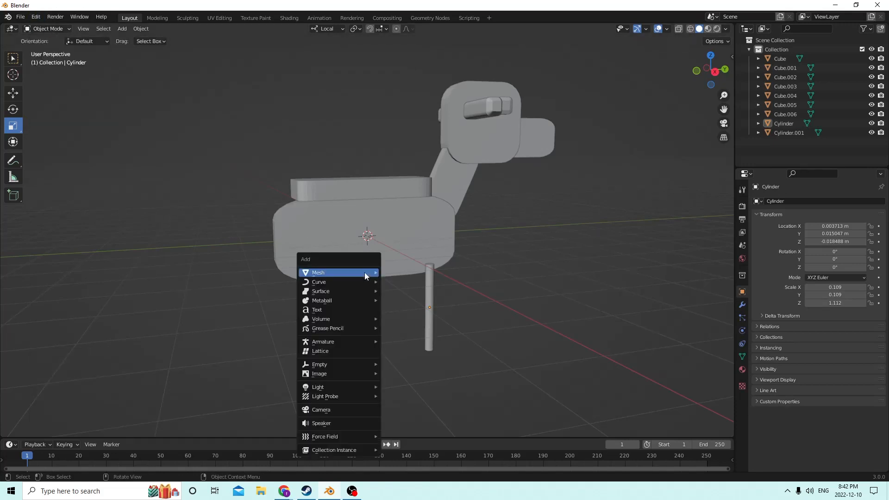
mouse_move(325, 274)
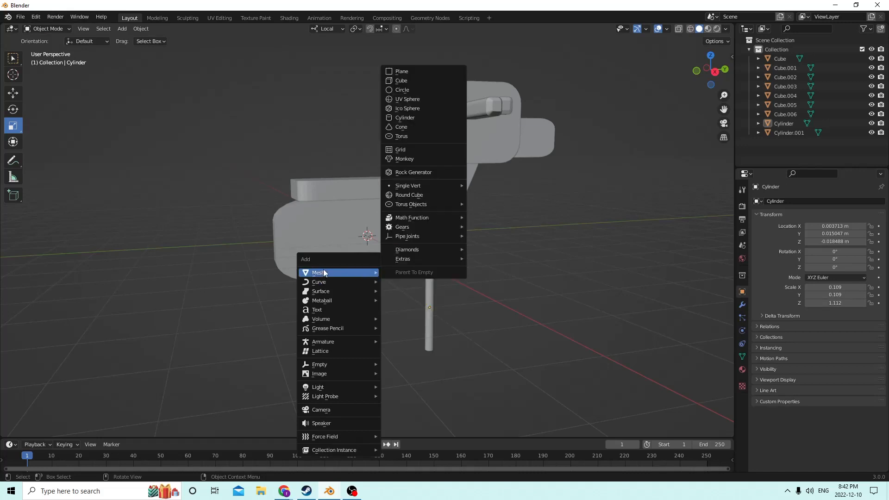
click(411, 117)
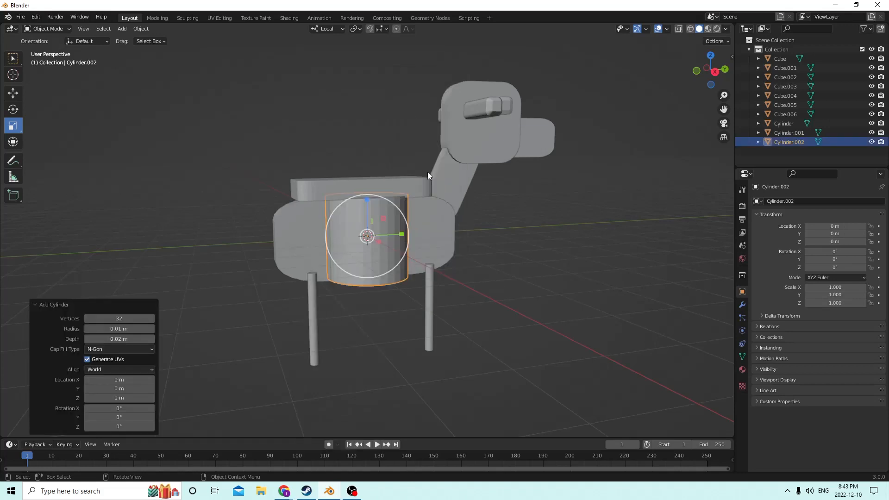
middle_drag(426, 171, 420, 195)
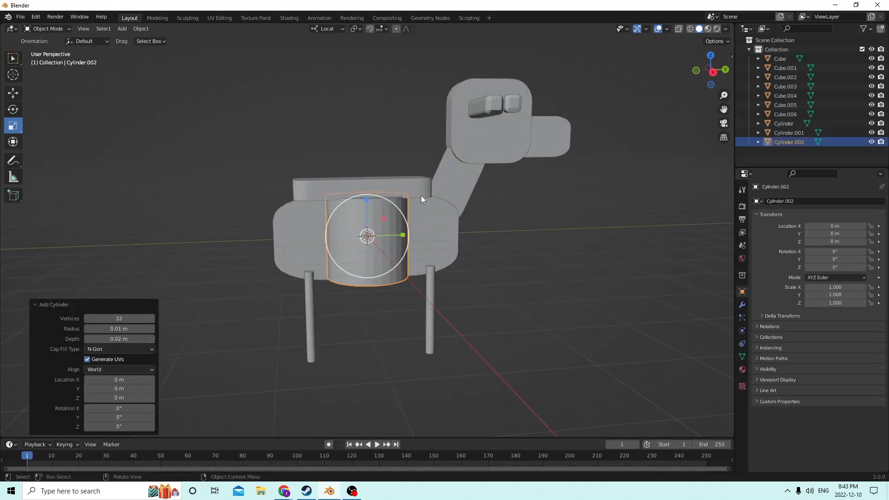
click(838, 252)
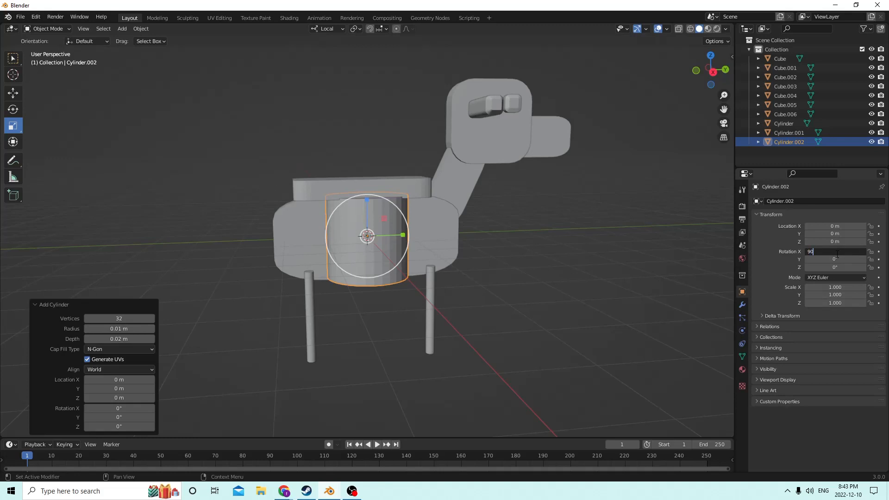
key(Return)
click(833, 250)
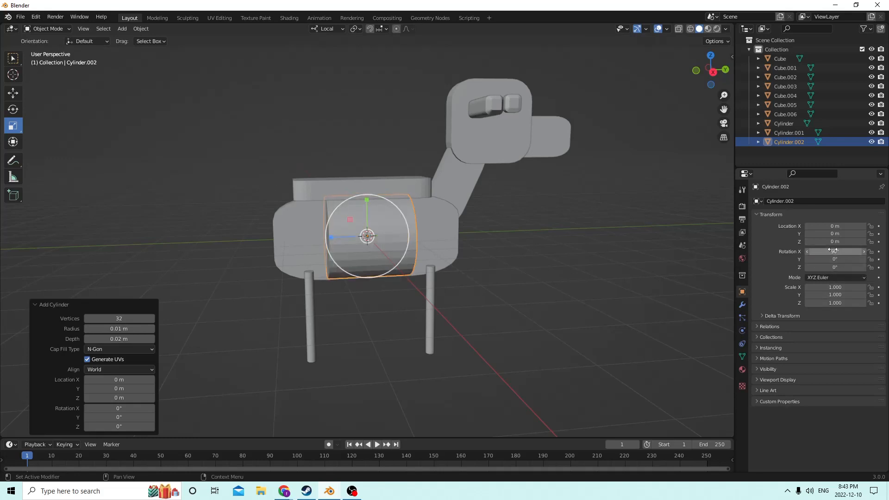
Try a Y rotation of 90° on the new cylinder and return it to 0°
click(827, 260)
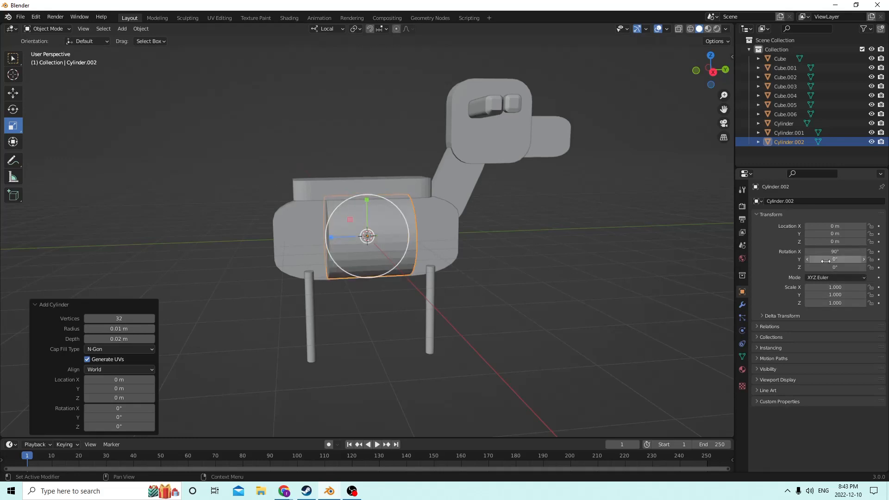
text(90)
key(Return)
click(825, 261)
text(0)
key(Return)
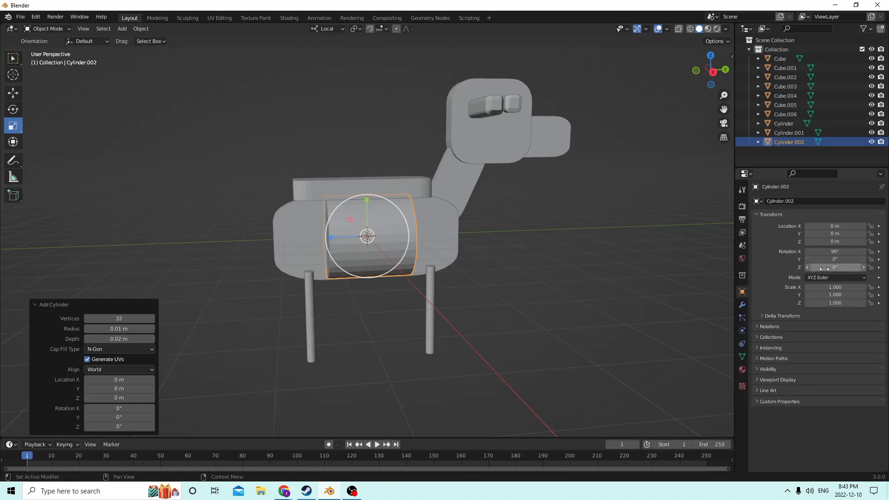
Set the new cylinder's Z rotation to 90° and lower it about 0.0303 m to the bottom of the legs
click(829, 268)
key(Return)
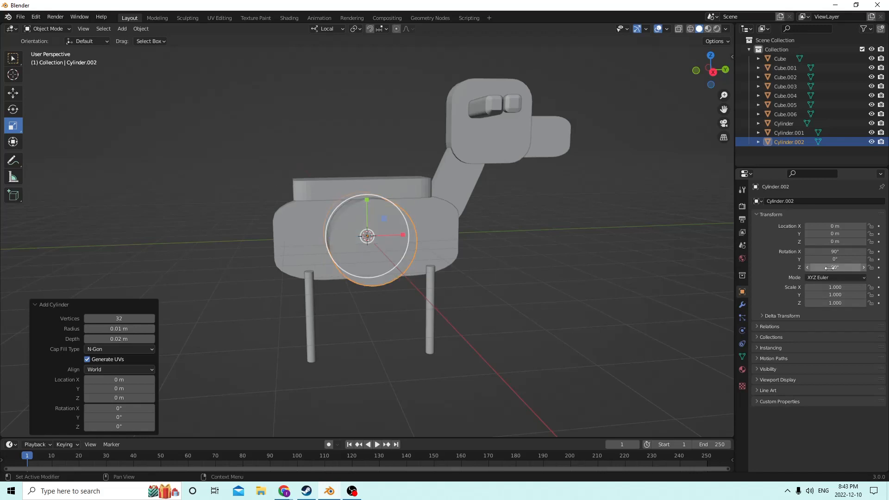
middle_drag(607, 235, 624, 235)
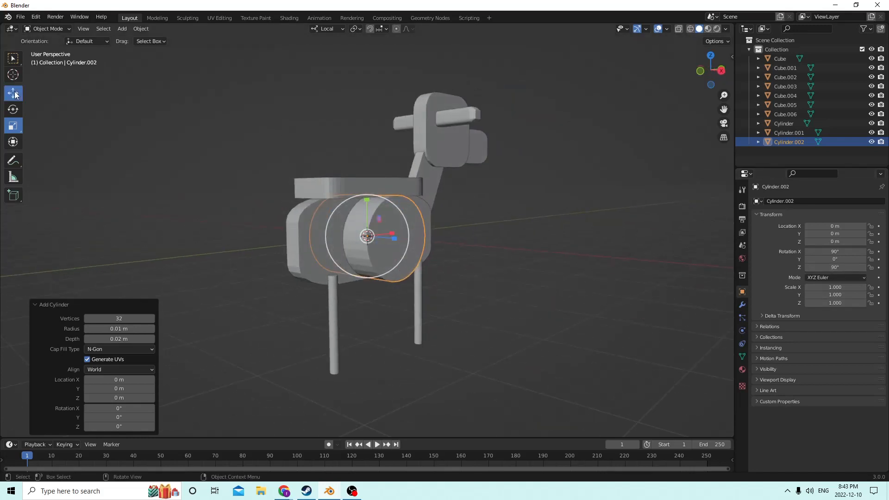
drag(366, 201, 388, 320)
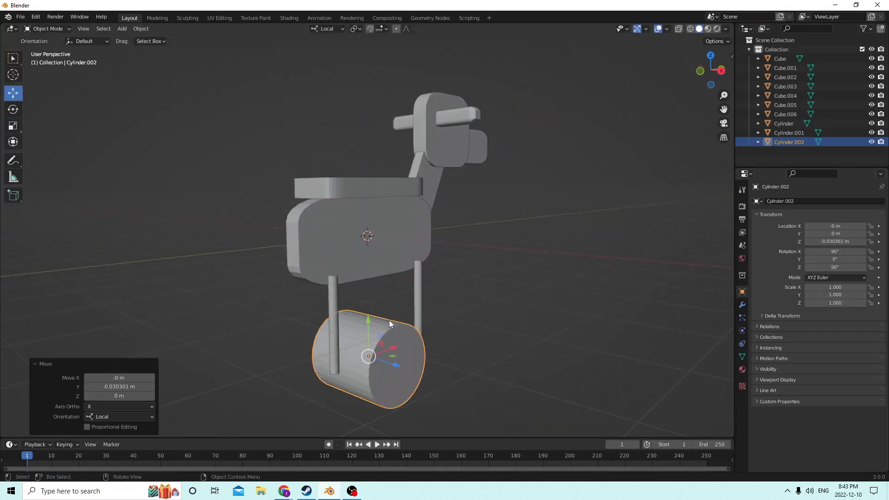
middle_drag(389, 321, 345, 315)
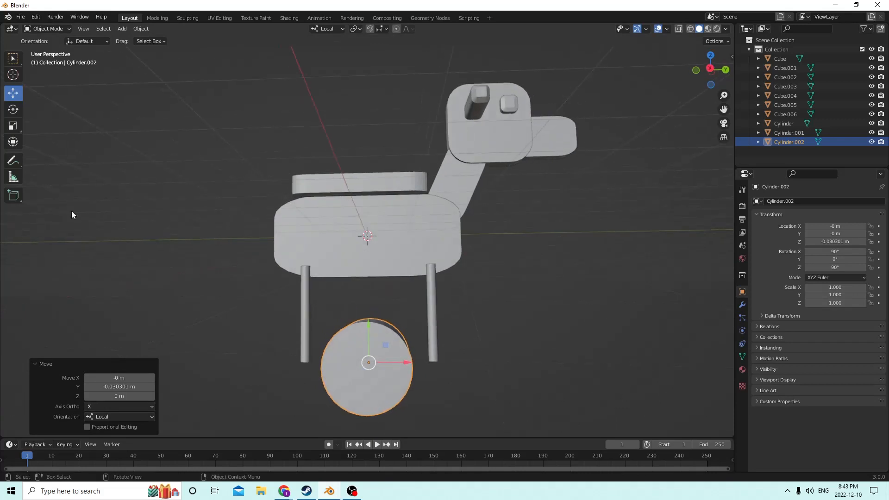
Stretch the lowered cylinder lengthwise into an ellipse, to a local X scale of about 3.37
click(15, 130)
drag(406, 365, 495, 355)
mouse_move(496, 355)
middle_down()
mouse_move(510, 335)
mouse_move(532, 345)
mouse_move(486, 356)
mouse_move(478, 342)
mouse_move(488, 348)
middle_up()
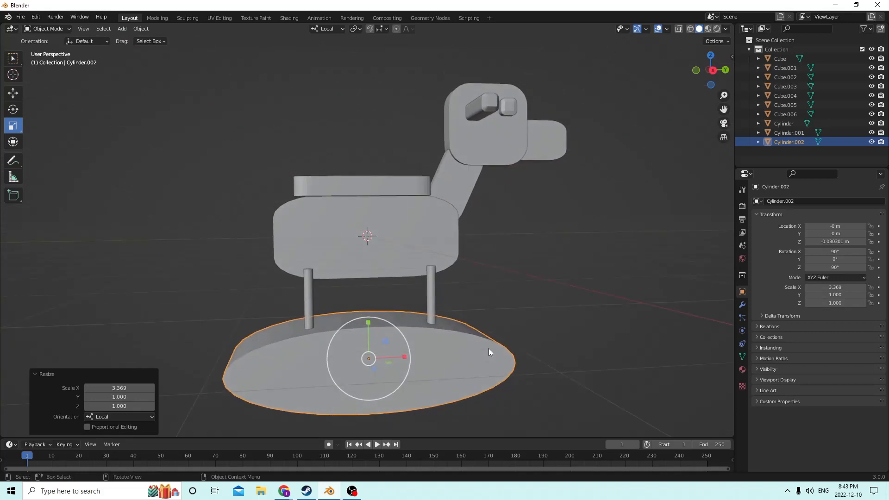
mouse_move(547, 341)
middle_down()
mouse_move(594, 345)
mouse_move(549, 345)
middle_up()
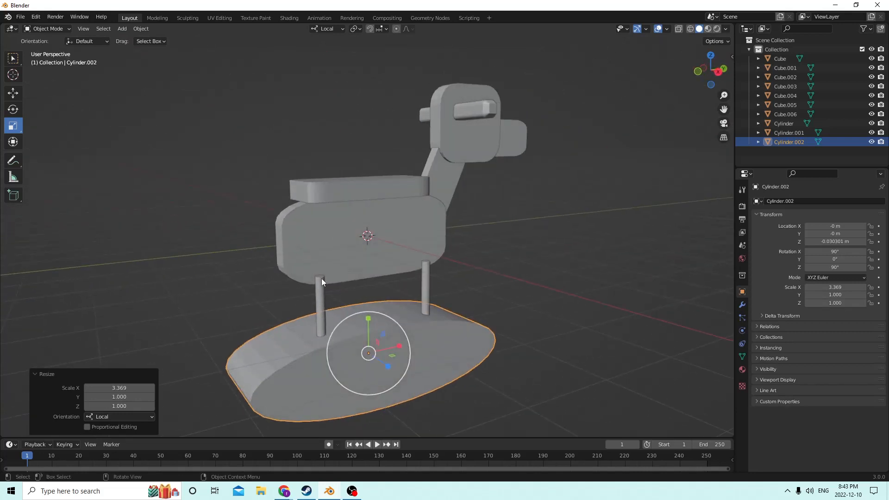
Thin the elliptical cylinder to a local Z scale of about 0.27 and shift it about 0.0042 m sideways under the legs
middle_drag(321, 279, 409, 300)
mouse_move(408, 340)
mouse_down()
mouse_move(372, 337)
mouse_move(421, 340)
mouse_up()
click(12, 96)
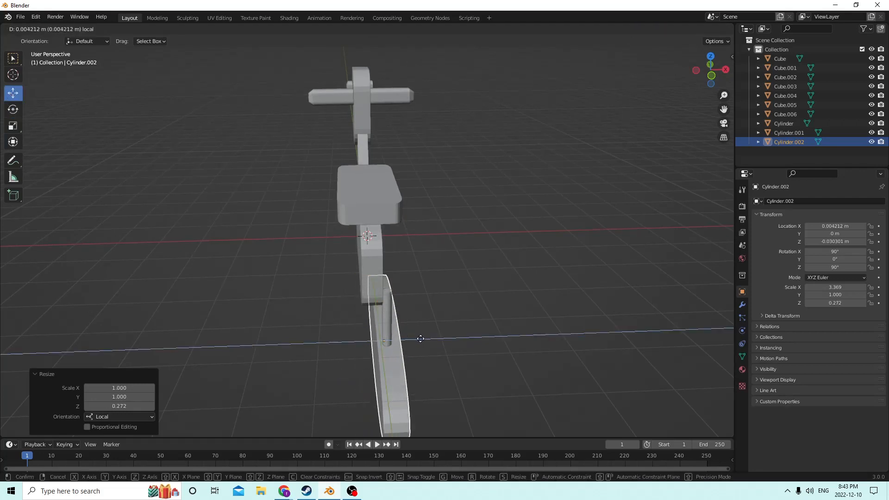
middle_drag(407, 335, 297, 302)
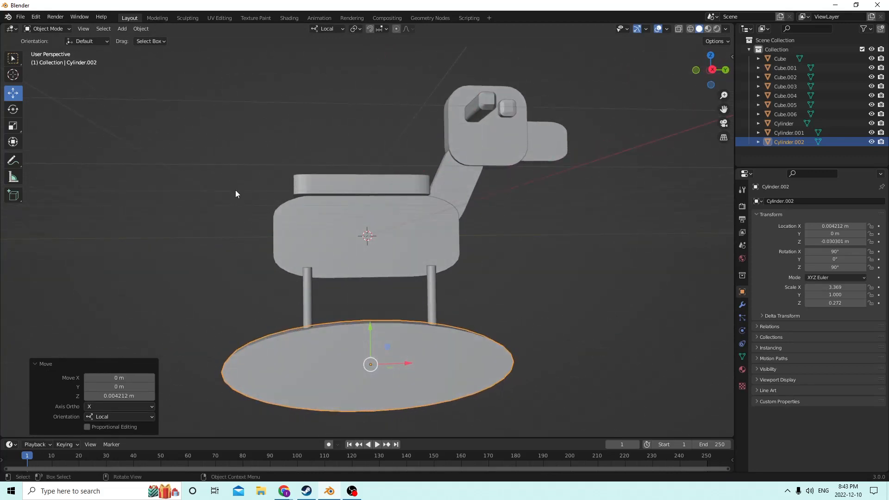
Duplicate the elliptical disc and raise the copy about 0.0036 m along its local Y axis
key(shift+d)
middle_drag(281, 150, 295, 202)
key(shift+d)
key(y)
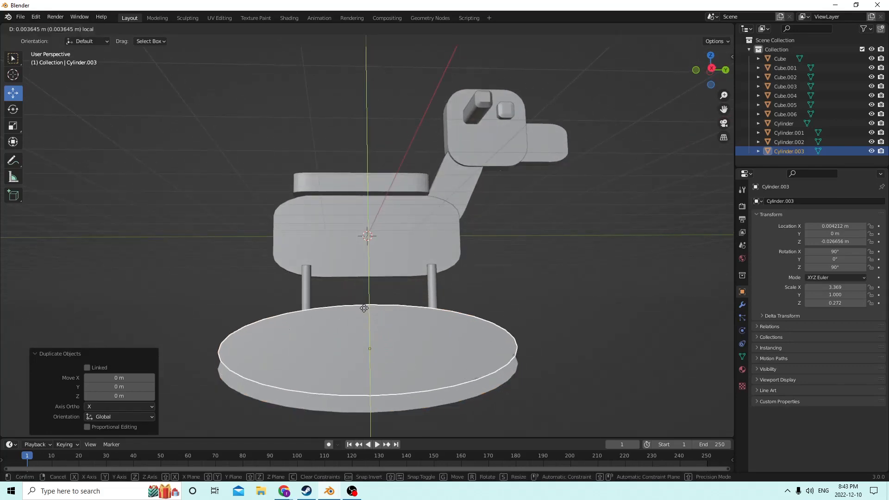
click(364, 308)
Try thickening the raised disc copy to a local Z scale of about 0.335, and delete the copy
middle_drag(363, 308, 415, 314)
click(13, 125)
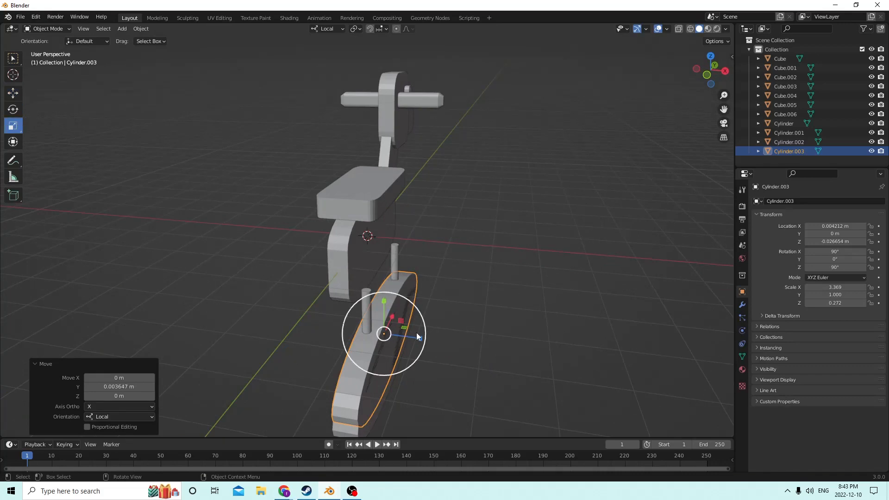
drag(416, 333, 430, 341)
middle_drag(430, 341, 361, 332)
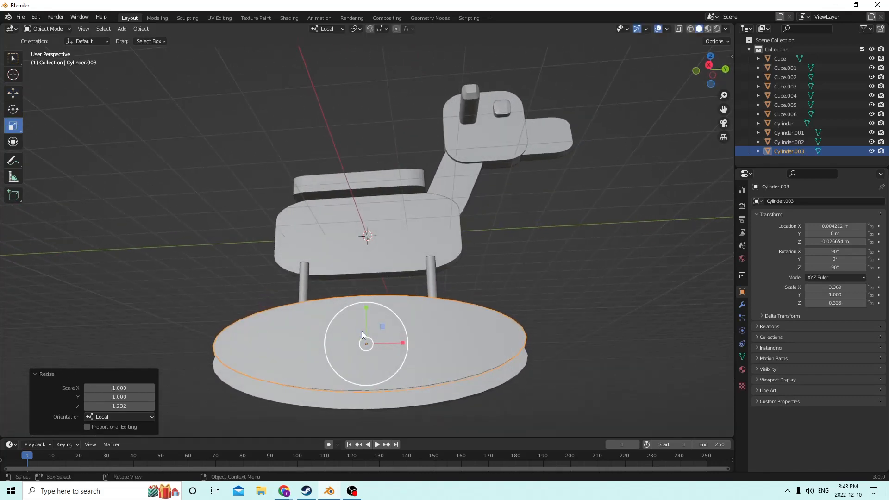
key(Delete)
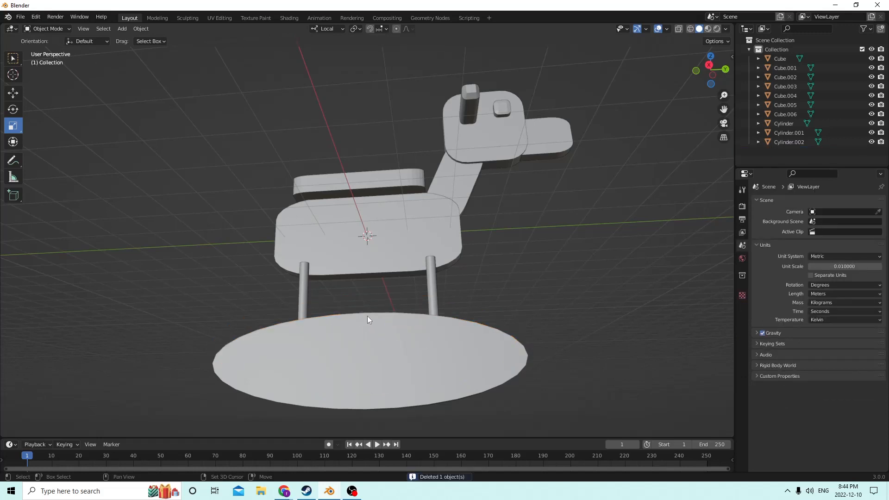
Add a cube mesh at the origin
key(shift+a)
mouse_move(347, 294)
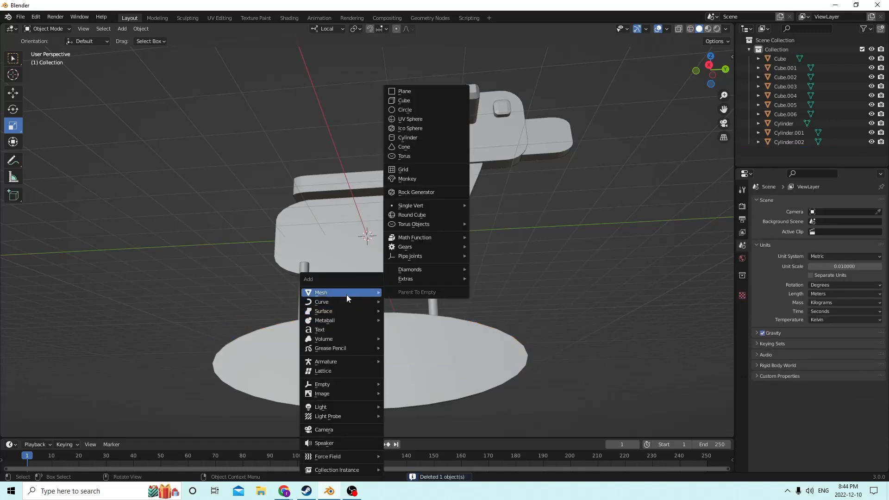
click(407, 104)
middle_drag(371, 155, 385, 199)
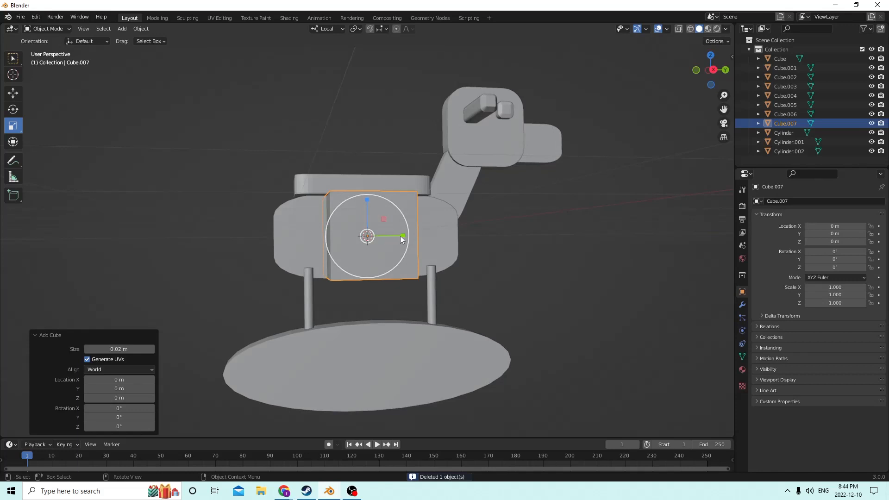
Stretch the new cube to a local Y scale of about 4.507 and lower it about 0.0204 m over the disc's upper half
drag(402, 236, 500, 230)
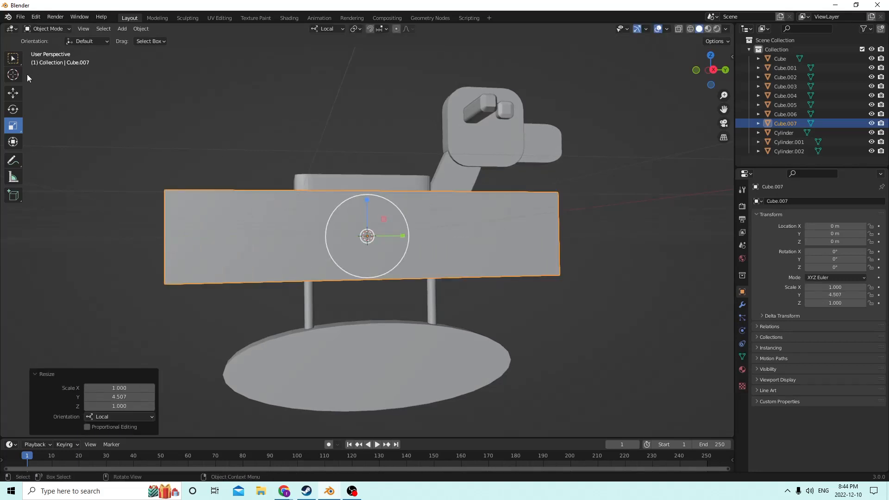
click(13, 92)
drag(372, 199, 382, 252)
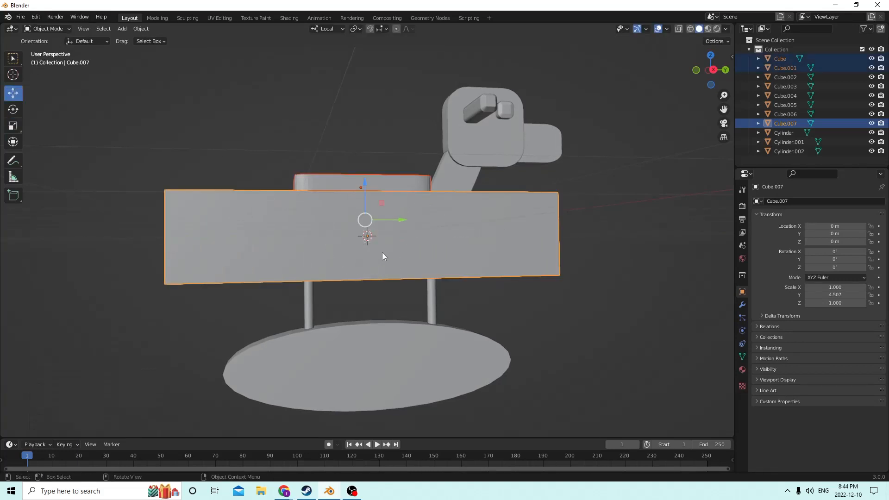
drag(365, 183, 374, 229)
key(ctrl+z)
click(366, 211)
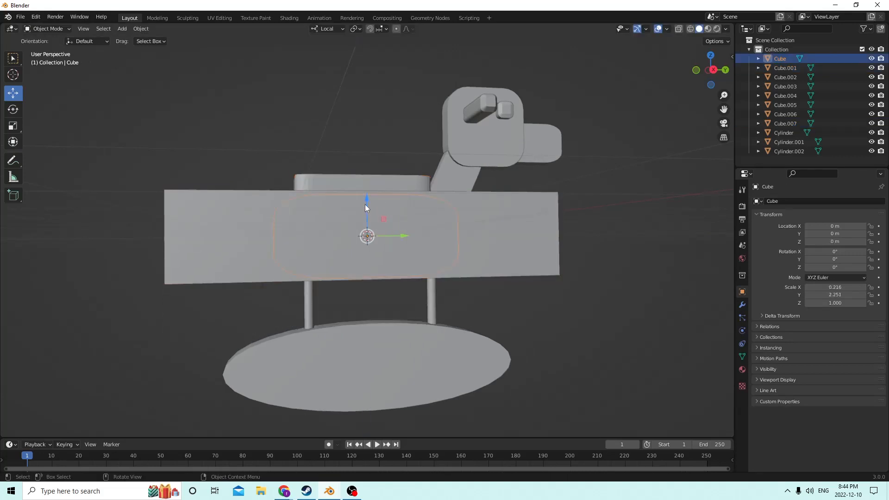
click(235, 214)
drag(360, 198, 390, 285)
middle_drag(390, 283, 447, 371)
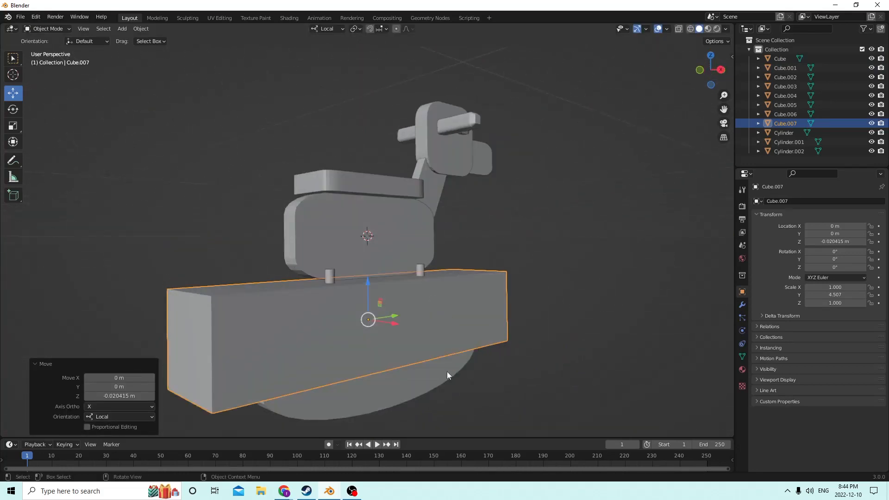
Cut the long block out of the elliptical disc with Bool Tool's Auto Boolean Difference
shift+click(413, 381)
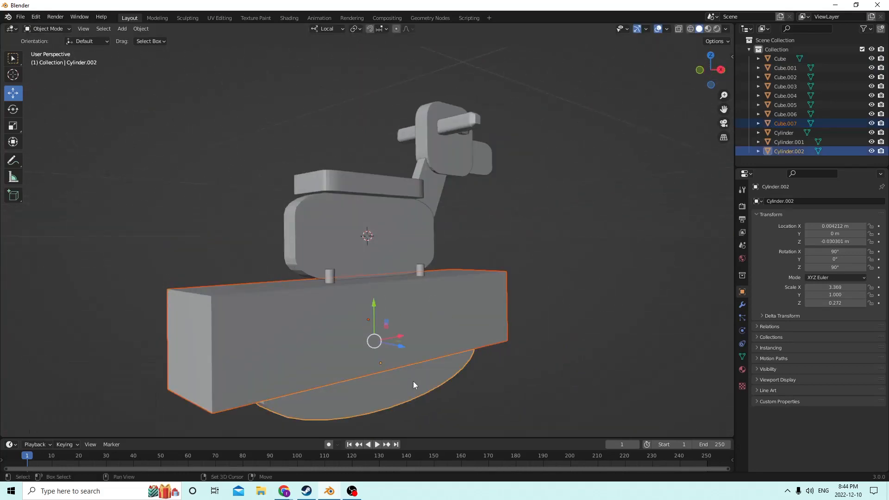
click(133, 32)
mouse_move(174, 337)
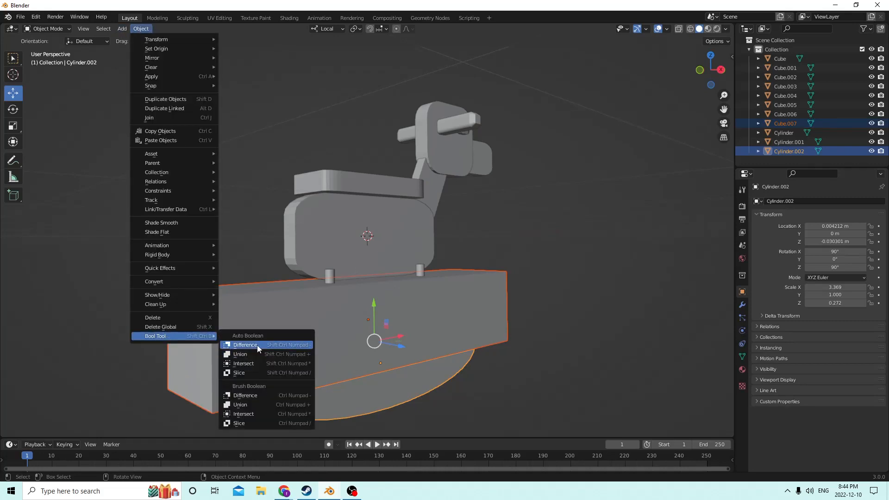
click(244, 345)
middle_drag(318, 329, 315, 304)
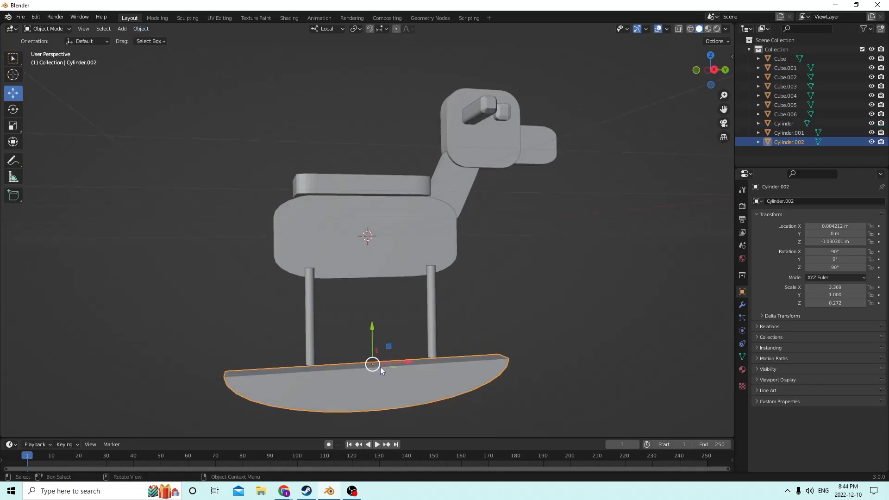
Scale the half-ellipse rocker to about 0.662 on local Y and 0.228 on local Z
middle_drag(380, 367, 442, 368)
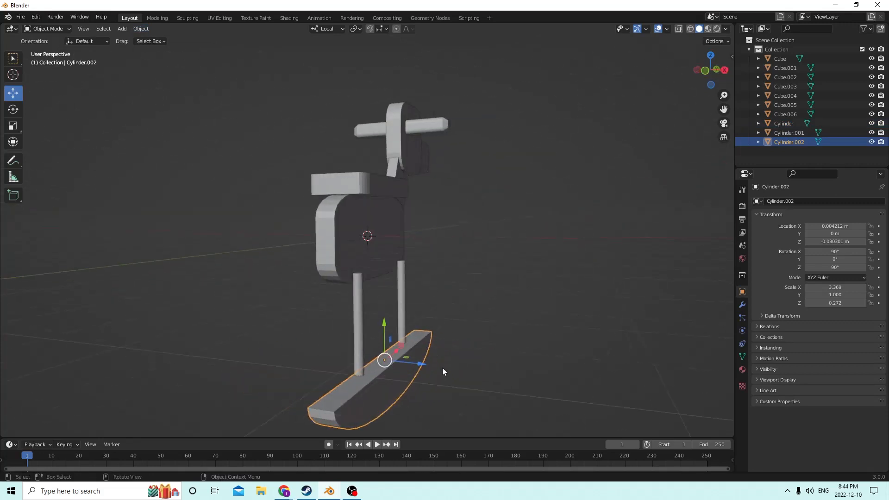
click(13, 126)
drag(385, 325, 379, 335)
middle_drag(379, 334, 406, 346)
drag(407, 346, 417, 343)
Move the rocker about -0.001 m along its local Z axis and raise it about 0.0015 m along local Y
click(20, 94)
middle_drag(417, 344, 316, 306)
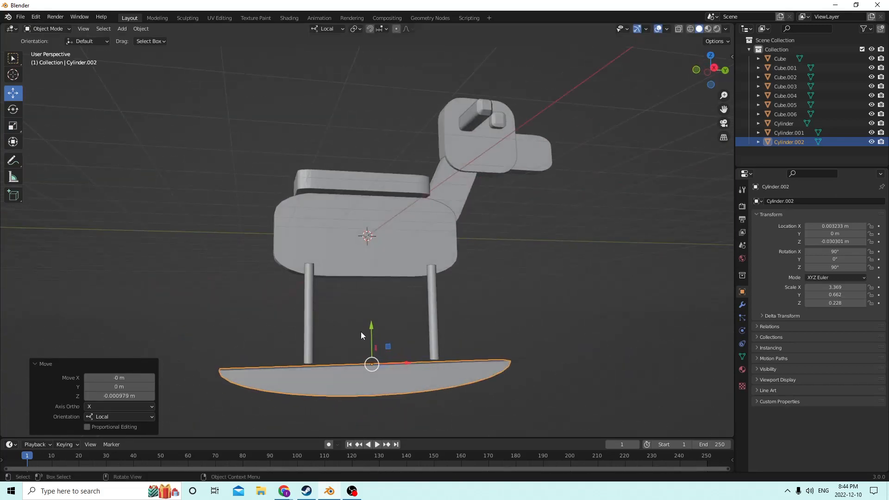
drag(371, 321, 367, 316)
middle_drag(367, 316, 315, 323)
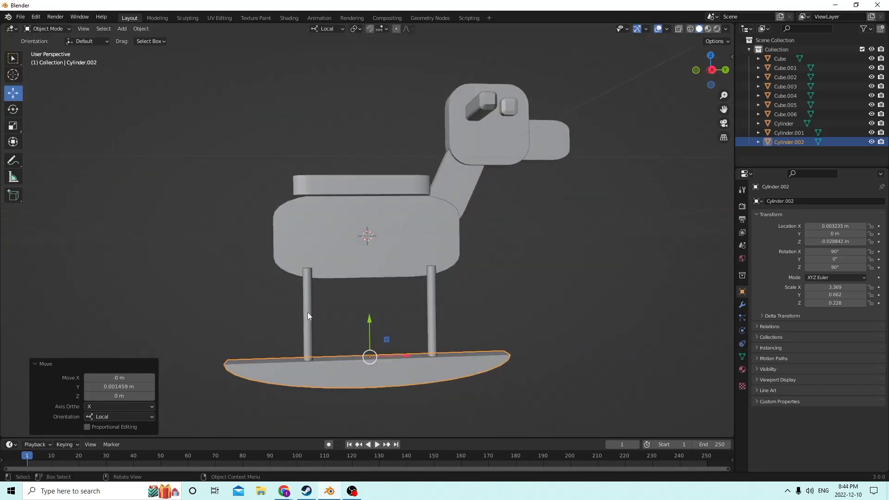
Tilt the rear leg by setting its X rotation to -15°
click(308, 313)
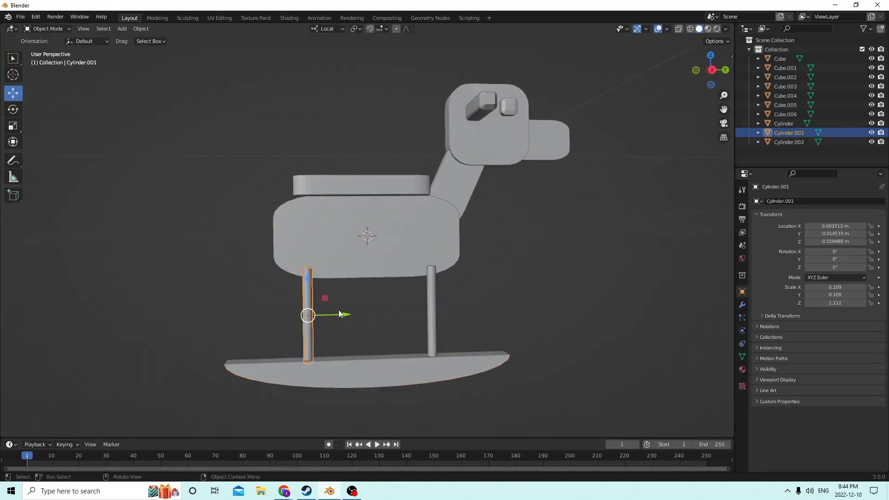
click(833, 251)
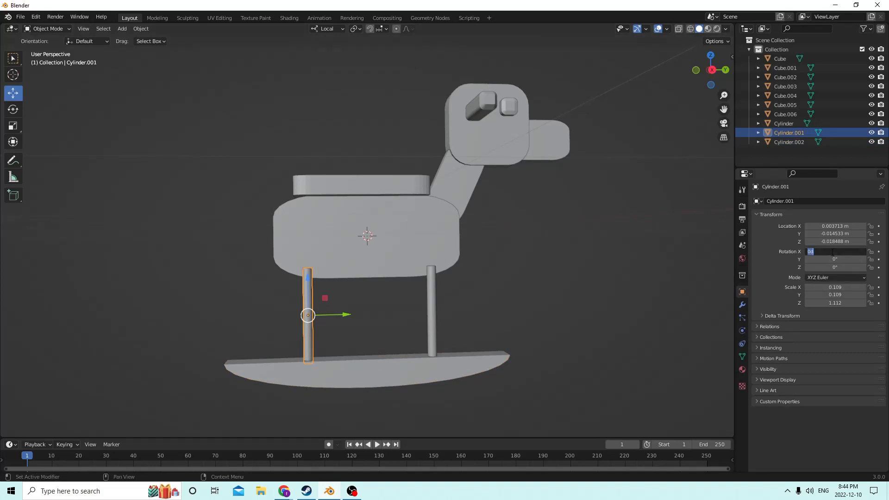
text(15)
key(Return)
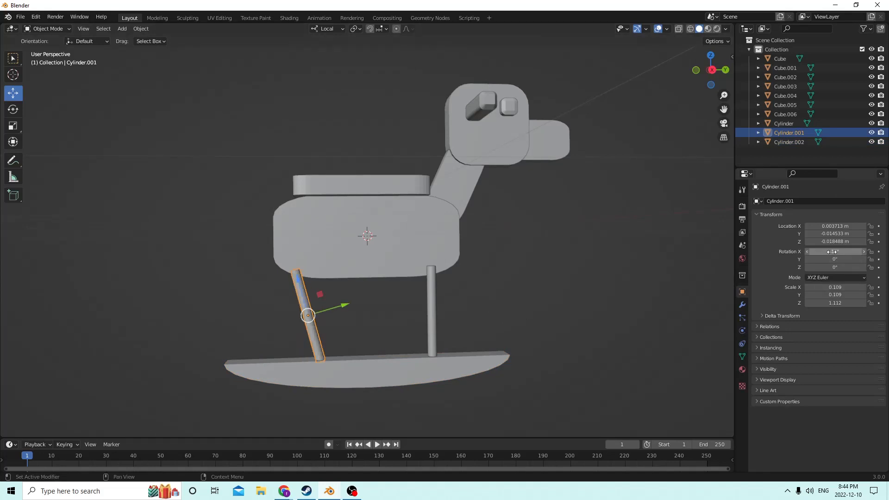
click(832, 252)
text(-15)
key(Return)
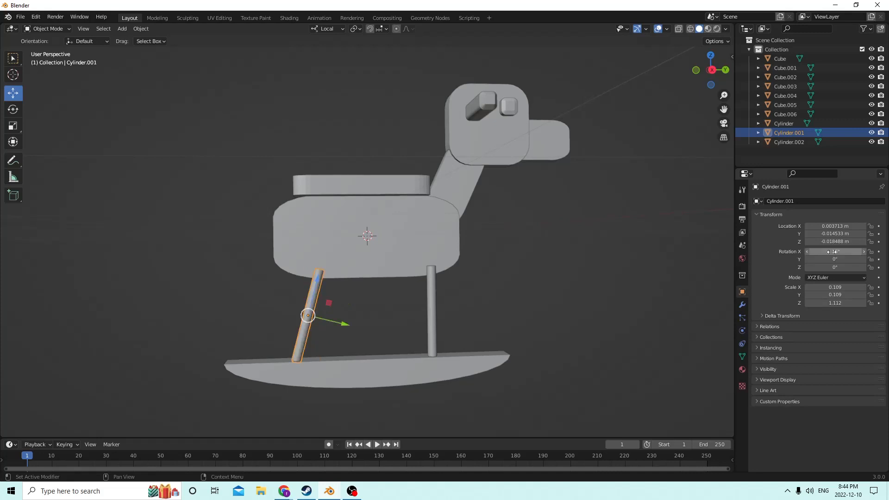
Tilt the front leg the opposite way by setting its X rotation to 15°
click(432, 303)
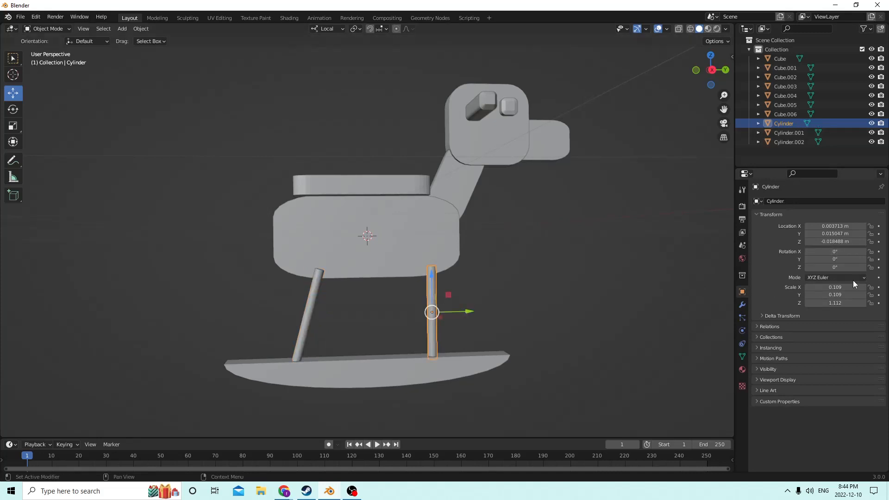
click(841, 251)
key(BackSpace)
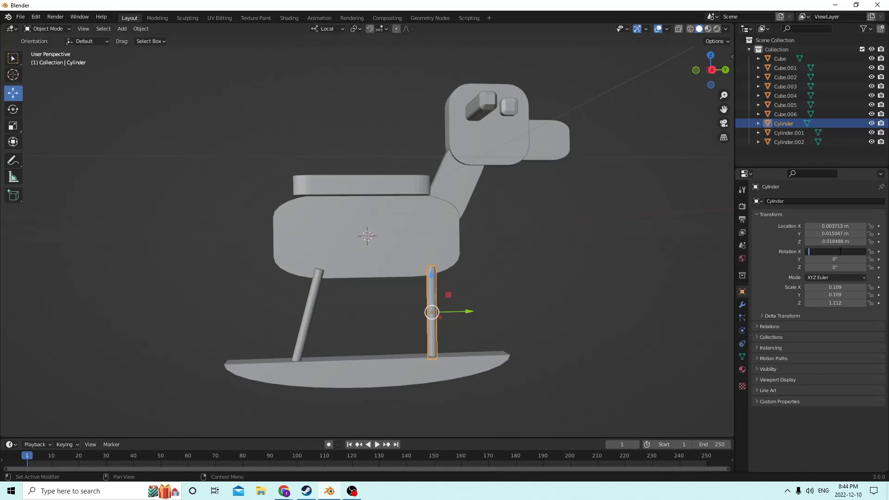
text(15)
key(Return)
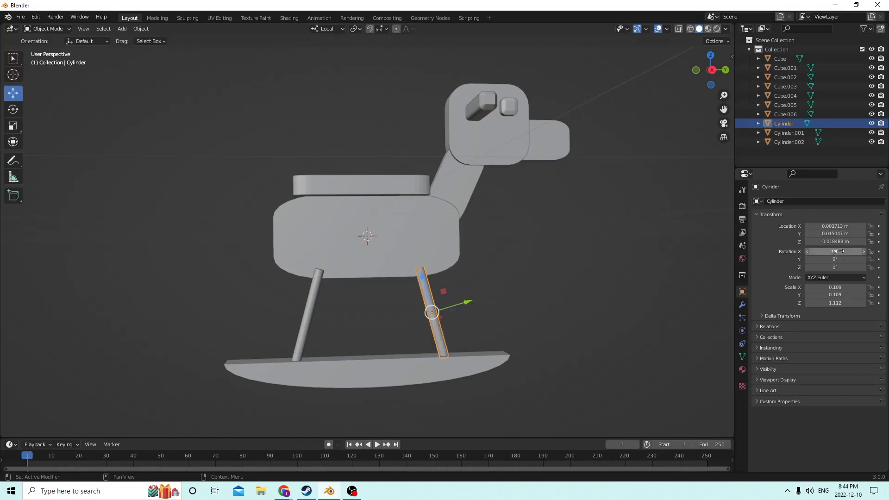
Slide both tilted legs slightly down along their local Z axes, the front one by about 0.0004 m
middle_drag(518, 241, 430, 250)
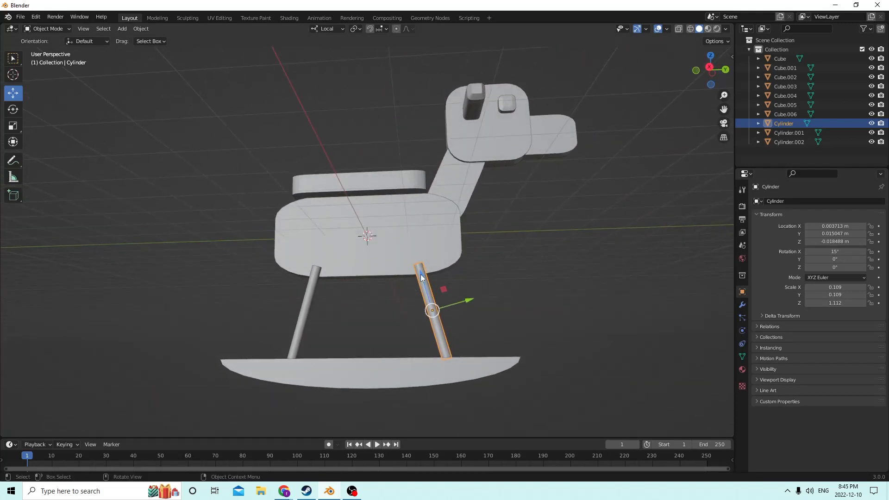
click(306, 293)
middle_drag(306, 294, 325, 288)
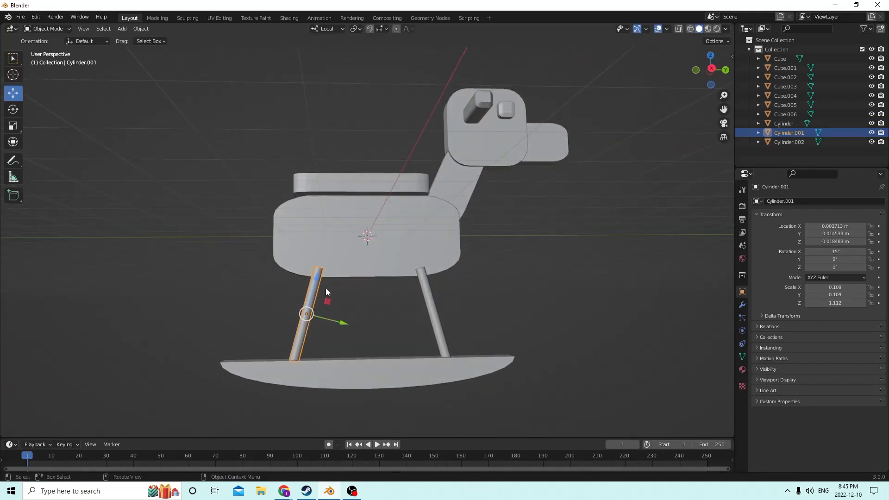
drag(316, 277, 315, 284)
middle_drag(317, 284, 319, 306)
Join the two tilted legs and the curved rocker into a single object
shift+click(428, 314)
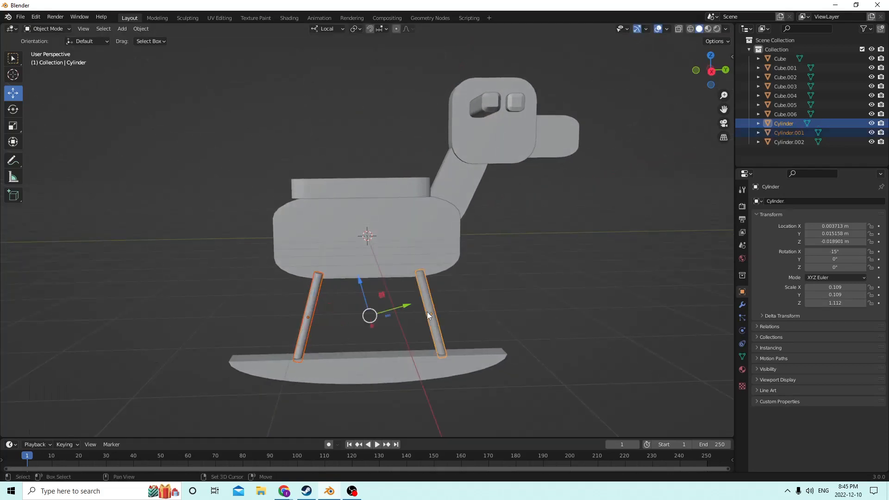
middle_drag(429, 313, 467, 310)
shift+click(398, 364)
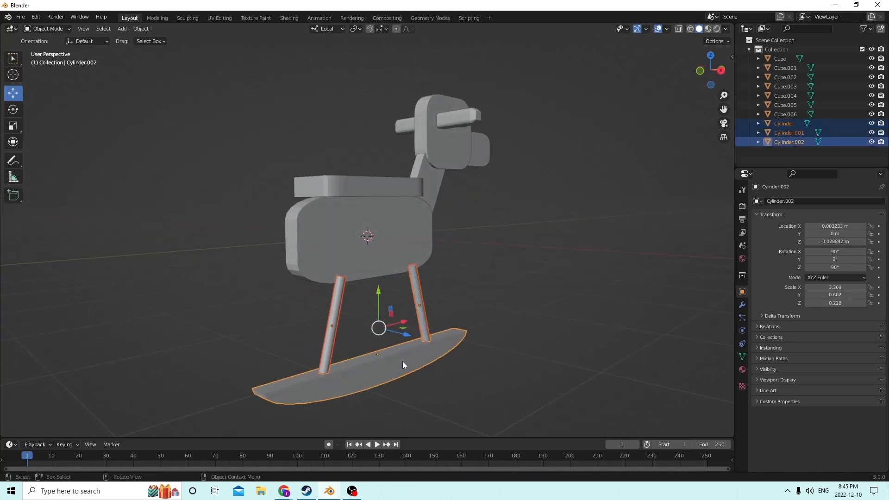
middle_drag(404, 364, 440, 368)
key(ctrl+j)
Duplicate the joined leg-and-rocker assembly in place and set the copy's X location to -0.003233 m
key(shift+d)
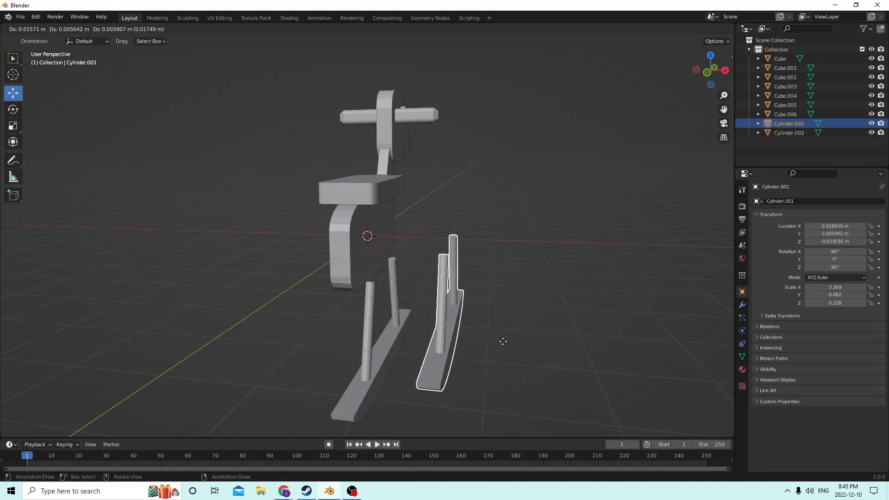
right_click(502, 341)
drag(421, 350, 472, 353)
right_click(472, 353)
double_click(818, 226)
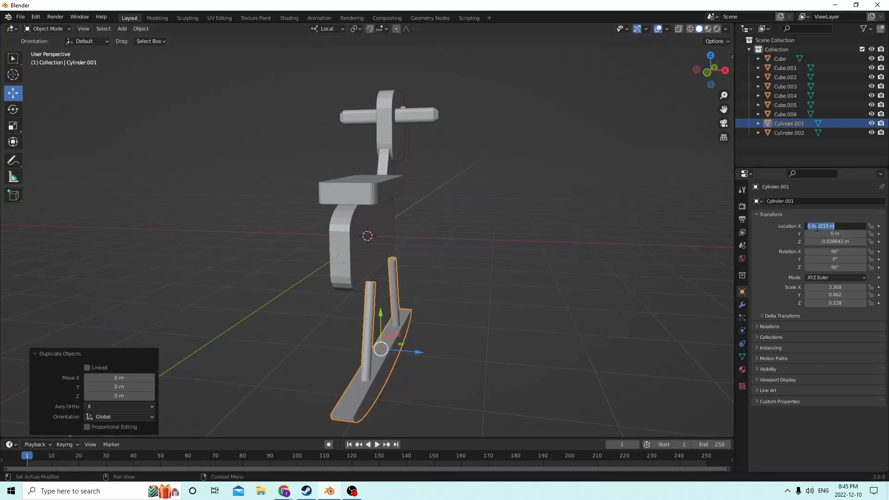
click(808, 226)
text(-)
key(Return)
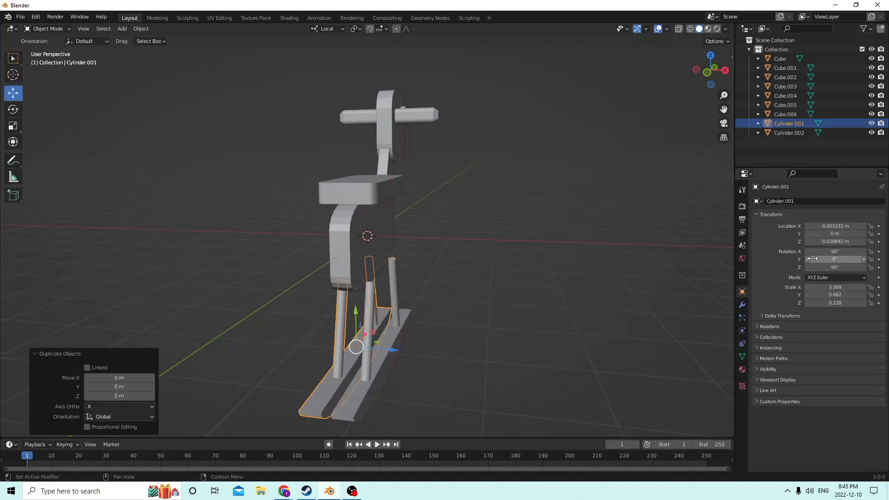
Try a 20° Y rotation on the copied leg assembly and set it back to 0°
middle_drag(624, 246, 480, 287)
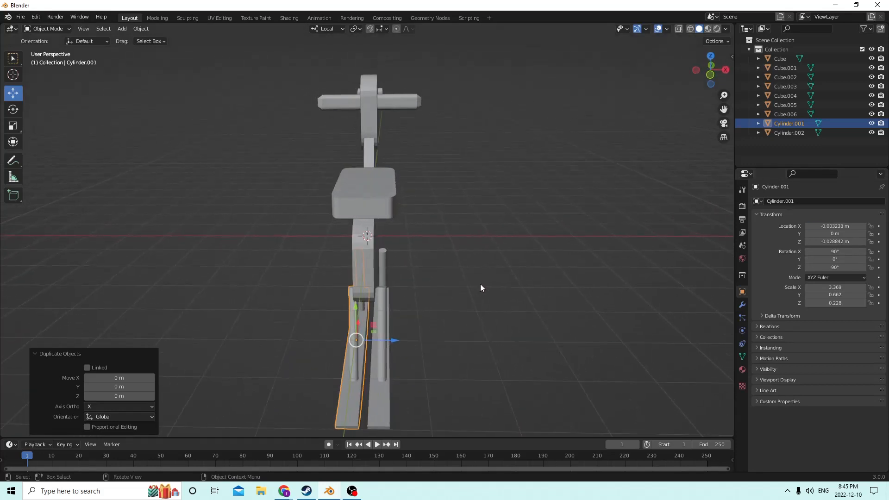
double_click(840, 259)
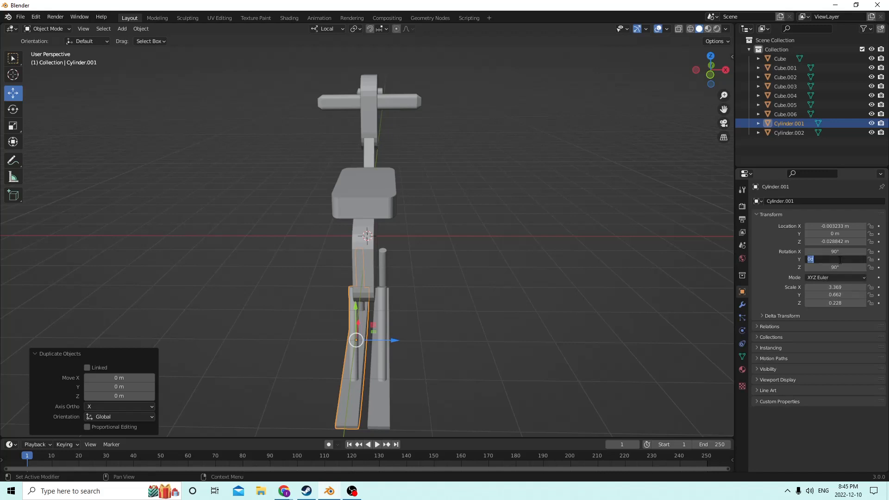
text(20)
key(Return)
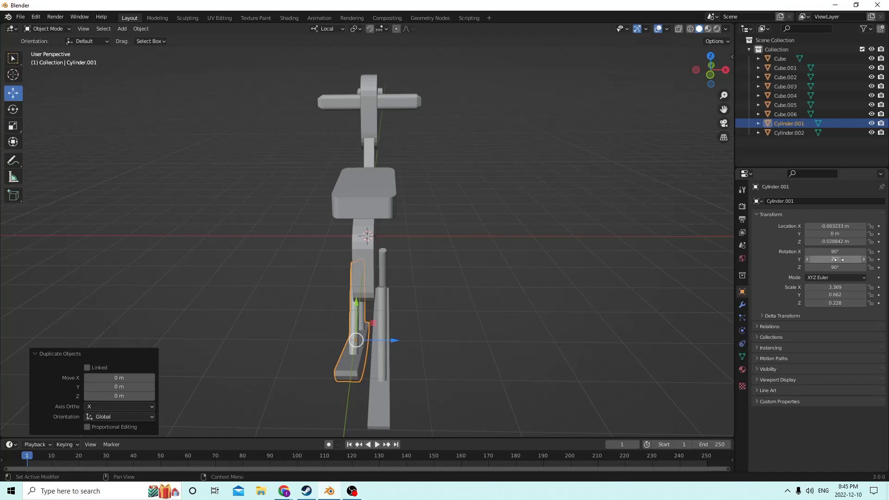
double_click(839, 260)
text(0)
key(Return)
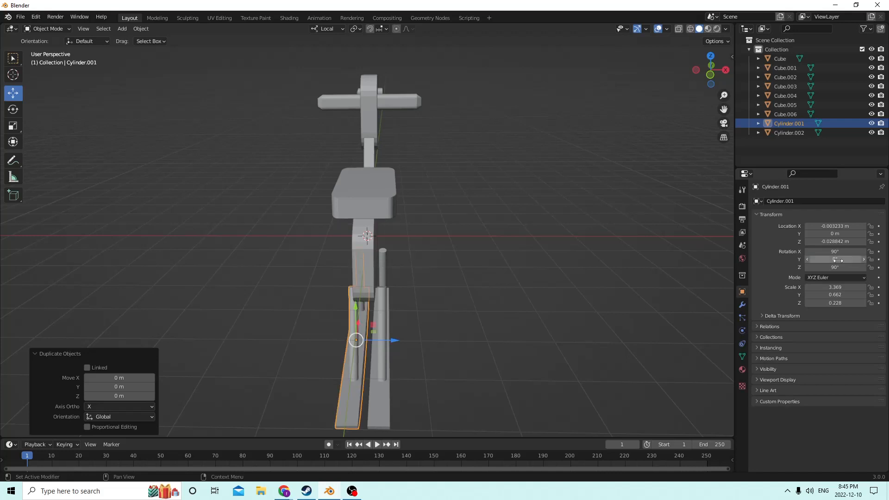
Set the copied leg assembly's X rotation to 110° and shift it outward along its local Z axis
middle_drag(534, 250, 487, 240)
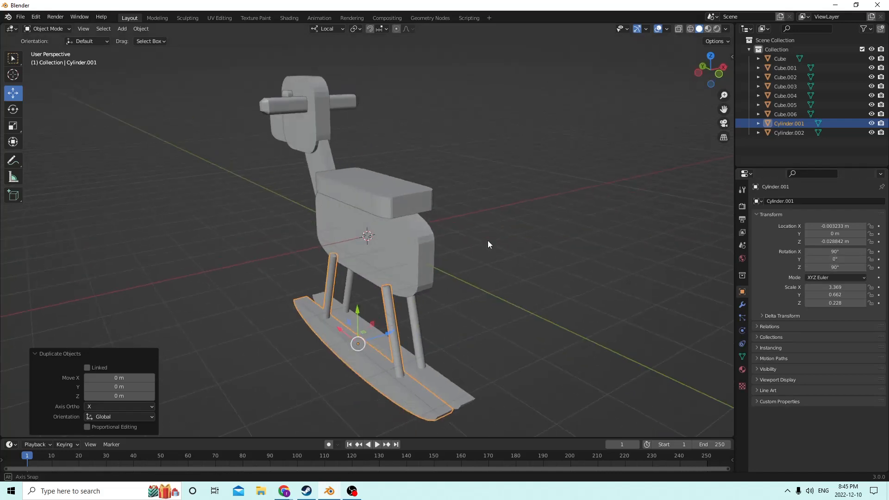
double_click(832, 251)
text(70)
key(Return)
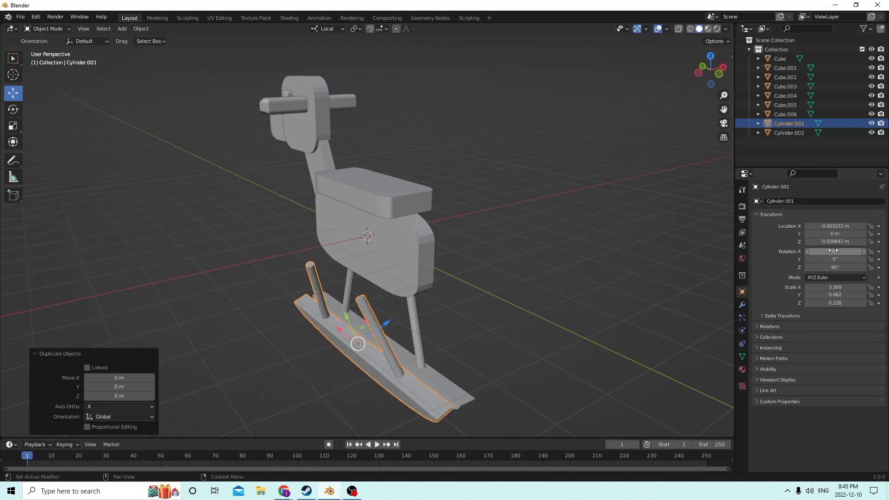
double_click(832, 251)
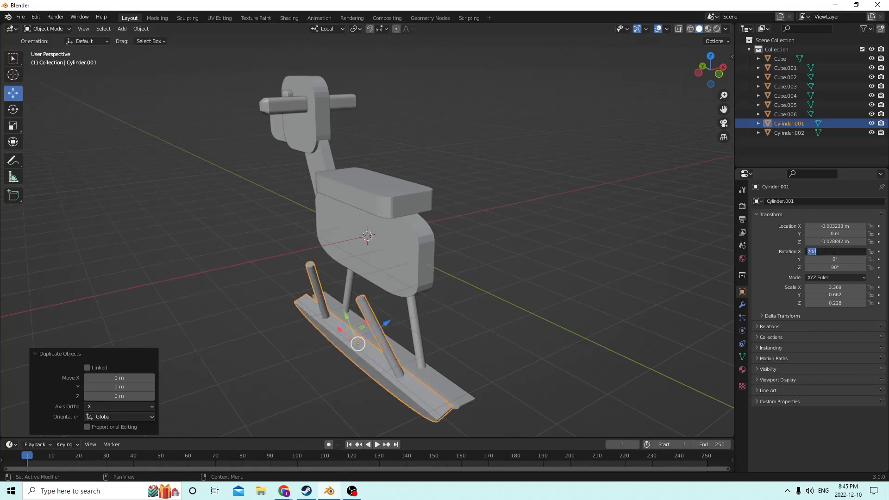
text(110)
key(Return)
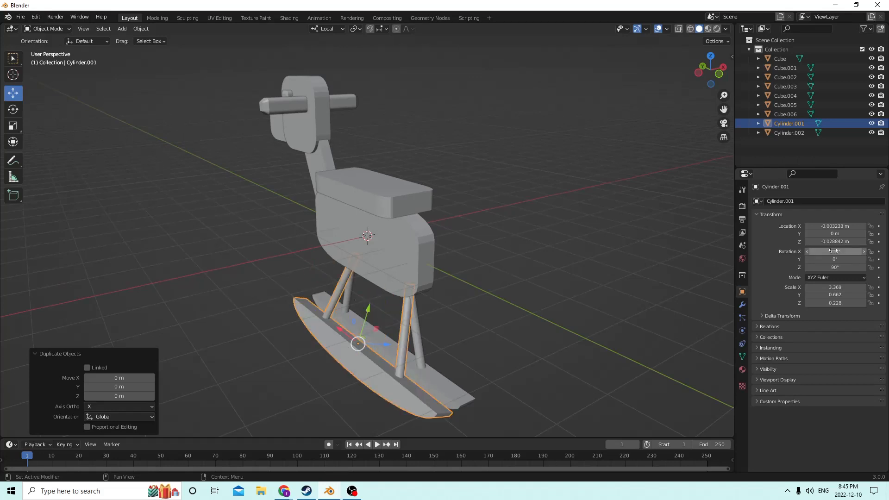
middle_drag(547, 213, 468, 297)
drag(393, 369, 368, 357)
Set the original leg-and-rocker assembly's X rotation to 70°
click(389, 327)
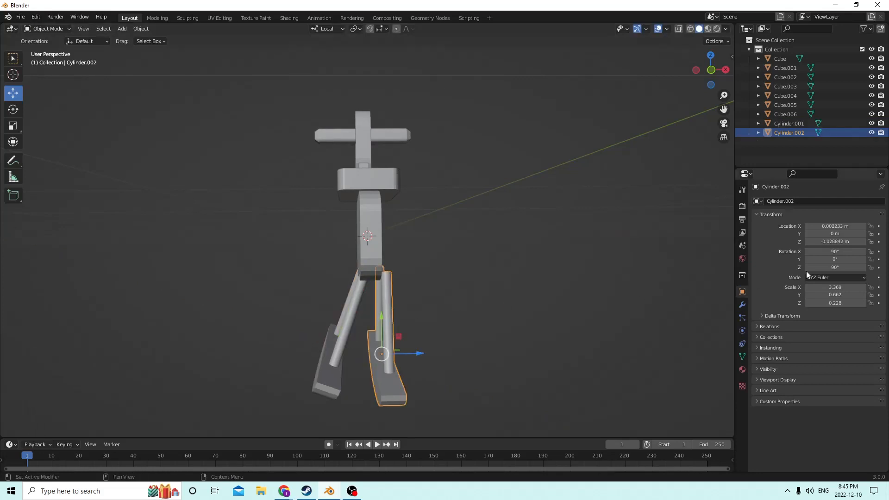
click(842, 251)
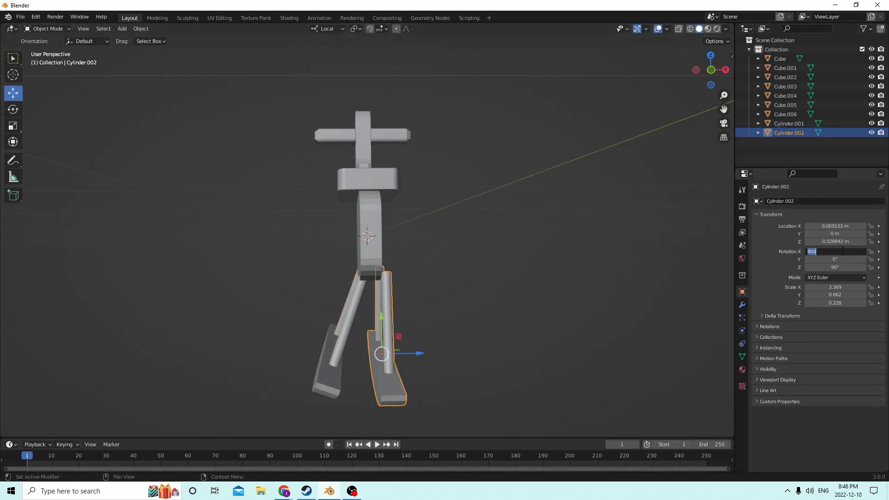
text(70)
key(Return)
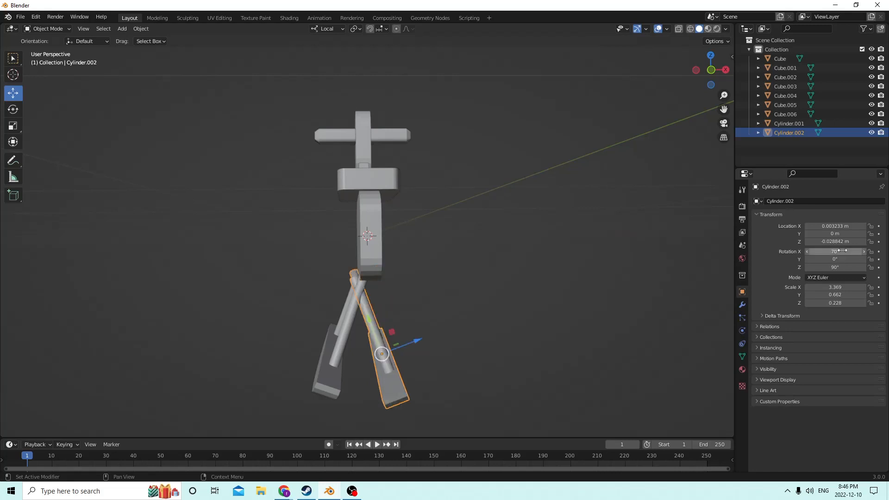
Shift the original leg-and-rocker assembly outward along its local Z axis to an X location of about 0.0071 m
drag(414, 341, 432, 331)
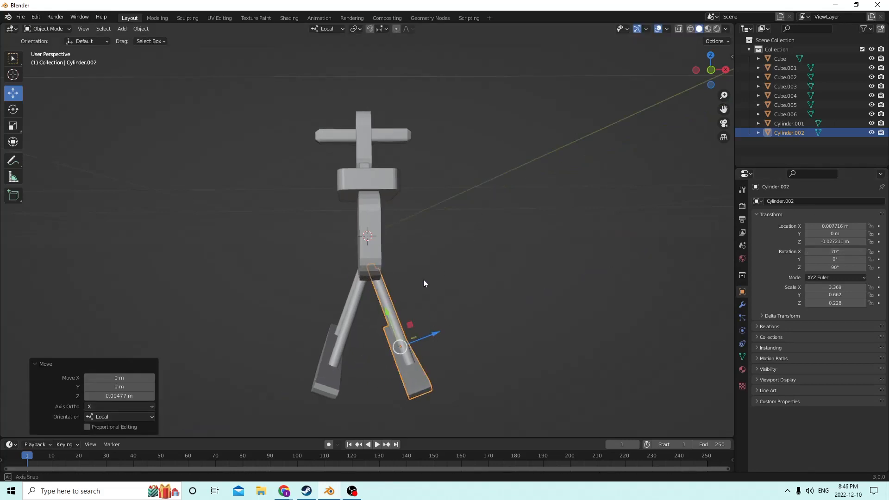
middle_drag(423, 280, 429, 300)
drag(436, 335, 431, 335)
middle_drag(431, 335, 407, 319)
Nudge the copied leg-and-rocker assembly inward along its local Z axis to an X location of about -0.0078 m
click(343, 357)
middle_drag(343, 357, 363, 357)
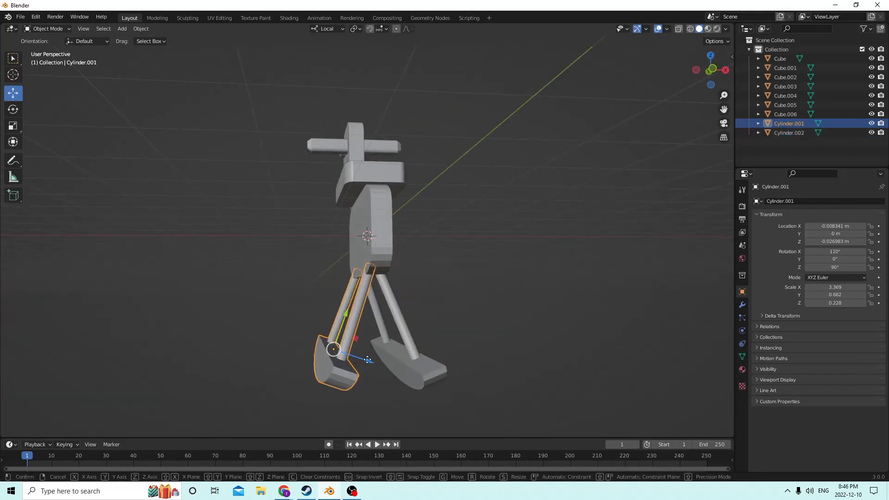
drag(367, 362, 368, 360)
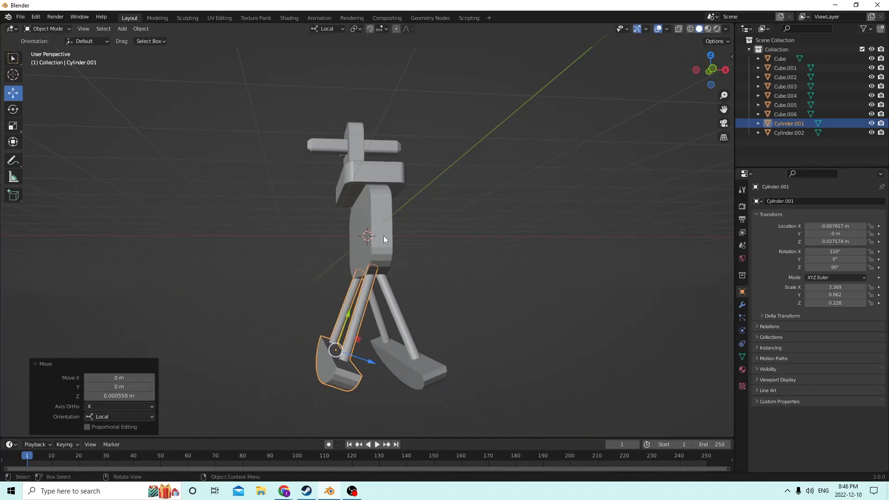
middle_drag(383, 235, 496, 222)
shift+click(393, 342)
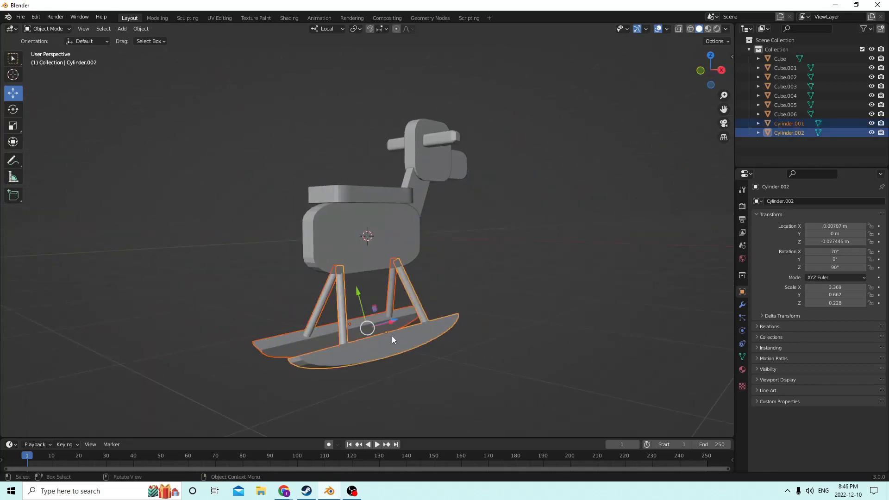
middle_drag(392, 335, 438, 349)
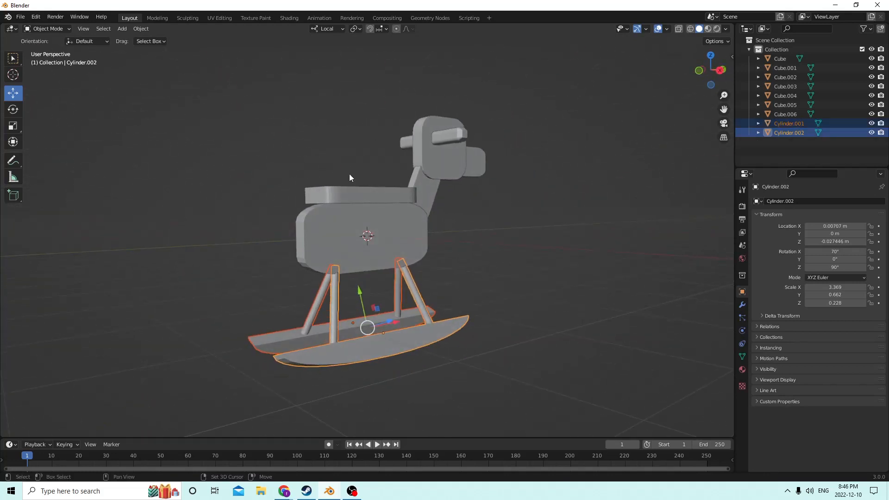
shift+click(379, 234)
middle_drag(379, 234, 467, 200)
shift+click(366, 205)
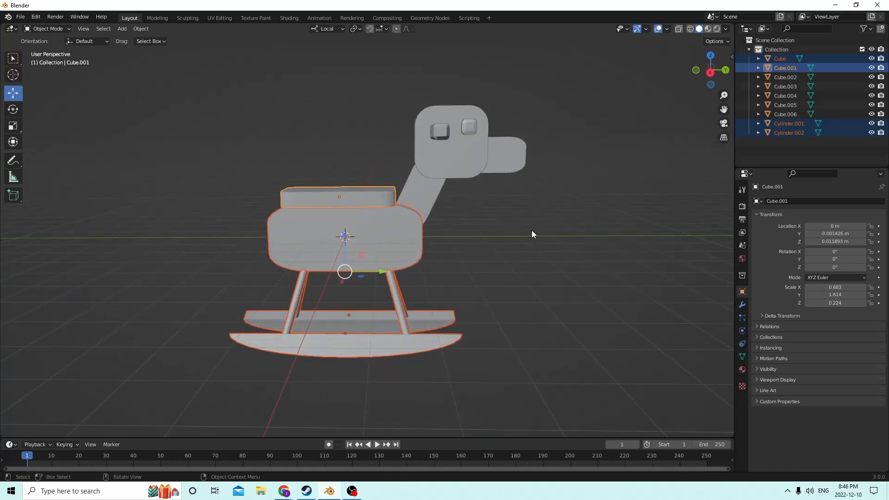
middle_drag(531, 230, 462, 215)
middle_drag(511, 157, 486, 155)
shift+click(509, 156)
shift+click(457, 157)
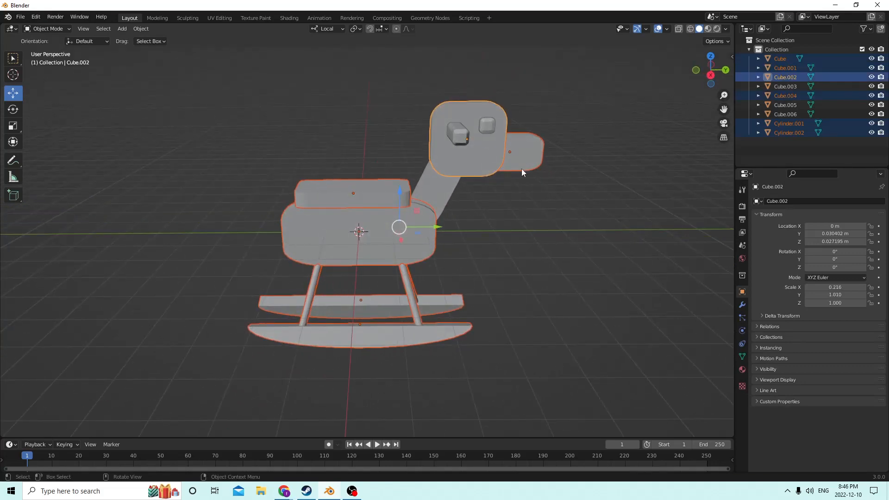
click(503, 235)
Join the leg assemblies, seat, handle, eyes, head, muzzle and neck into the body block as one object
click(406, 315)
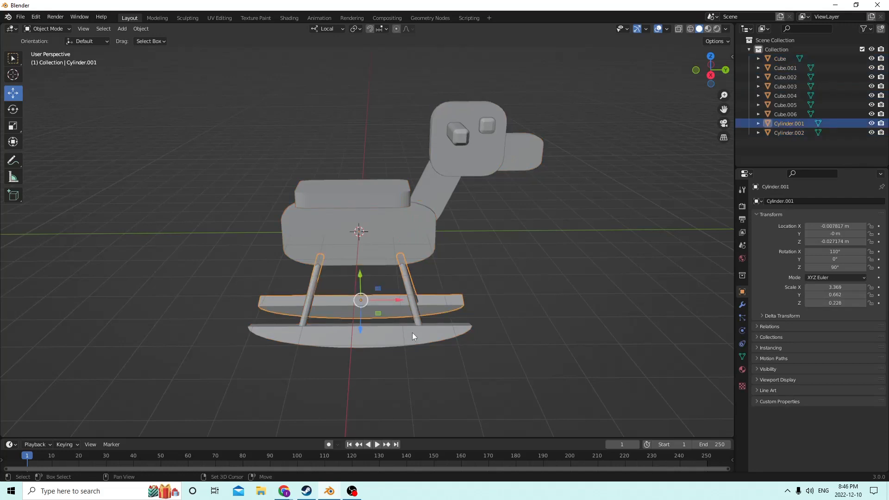
shift+click(412, 332)
shift+click(350, 191)
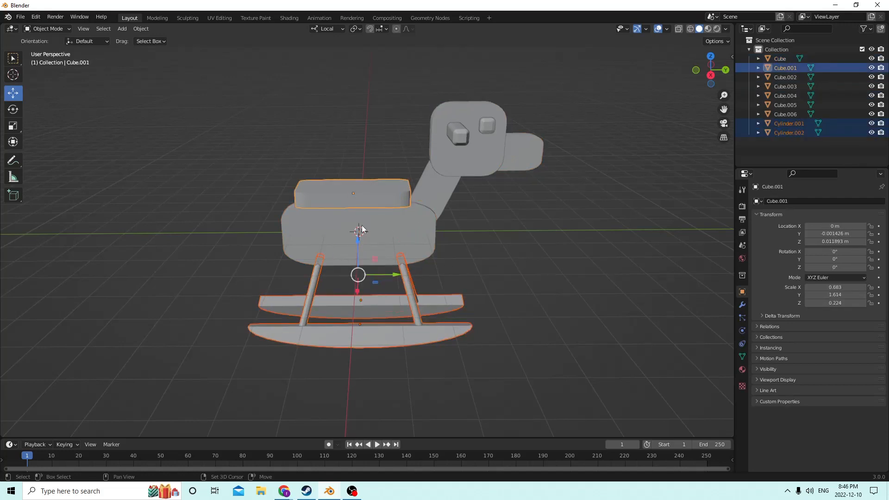
shift+click(456, 139)
shift+click(487, 125)
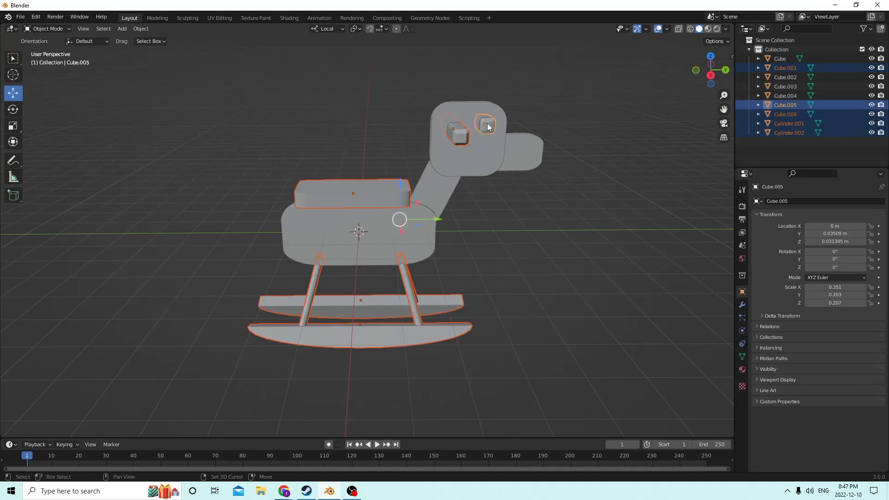
shift+click(494, 151)
shift+click(517, 152)
shift+click(430, 191)
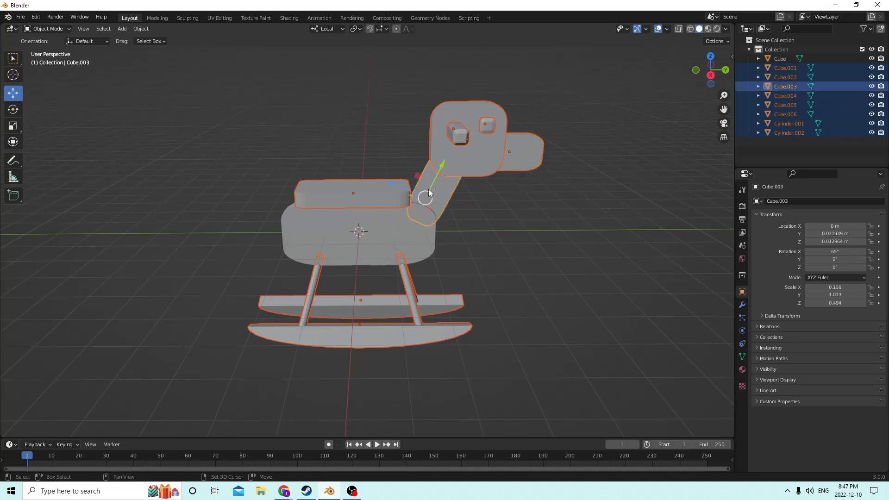
shift+click(381, 237)
key(ctrl+j)
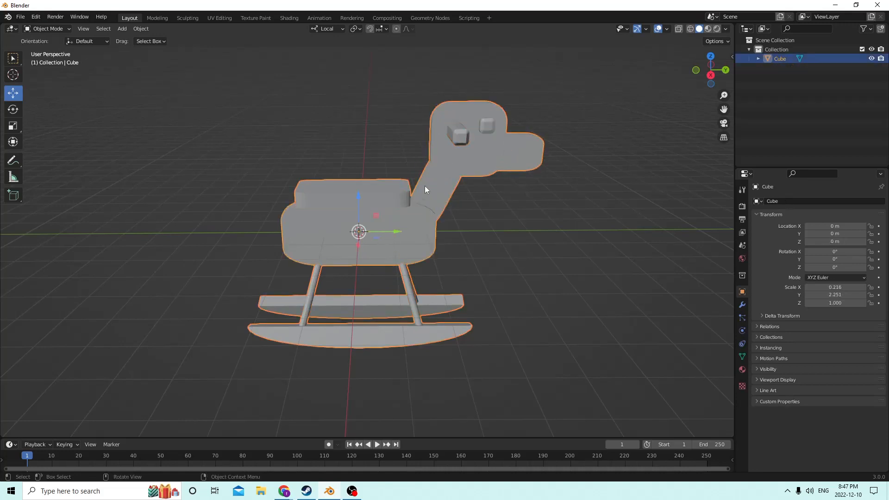
Show the model in Material Preview and set its material's base color to dark brown with hue 0.062 and saturation 0.977
middle_drag(381, 191, 460, 190)
middle_drag(630, 113, 692, 52)
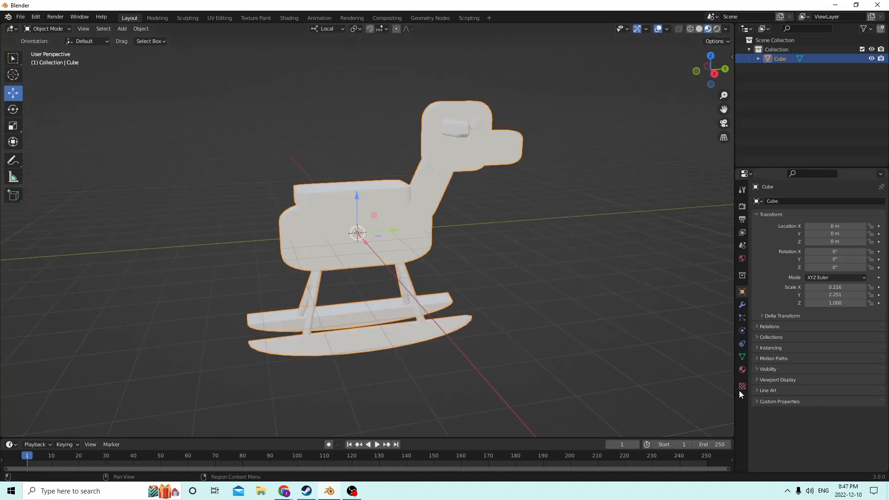
click(742, 370)
middle_drag(602, 310, 657, 279)
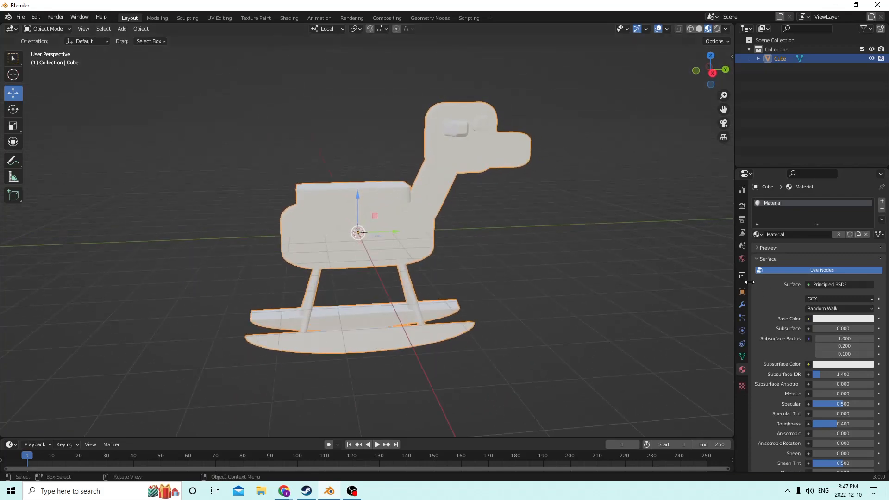
click(830, 319)
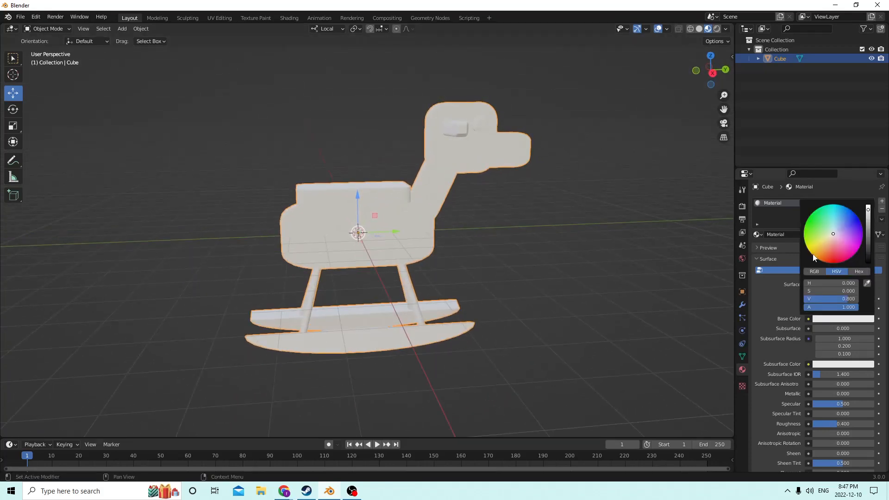
drag(833, 237, 818, 254)
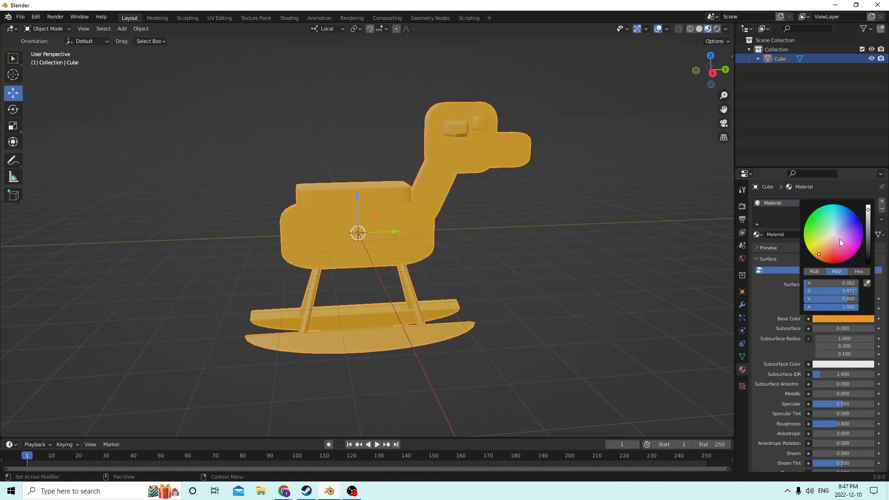
drag(868, 212, 868, 237)
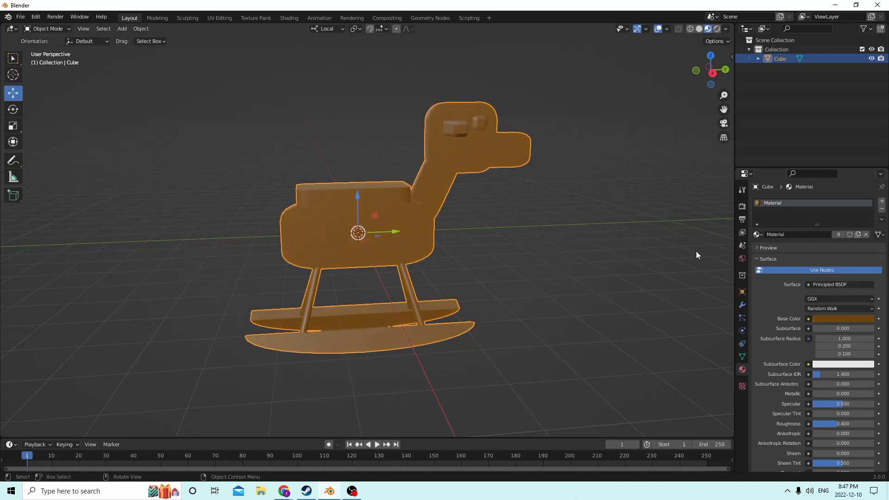
Clear the joined mesh's face selection in Edit Mode and return to Object Mode
middle_drag(696, 251, 657, 252)
key(Tab)
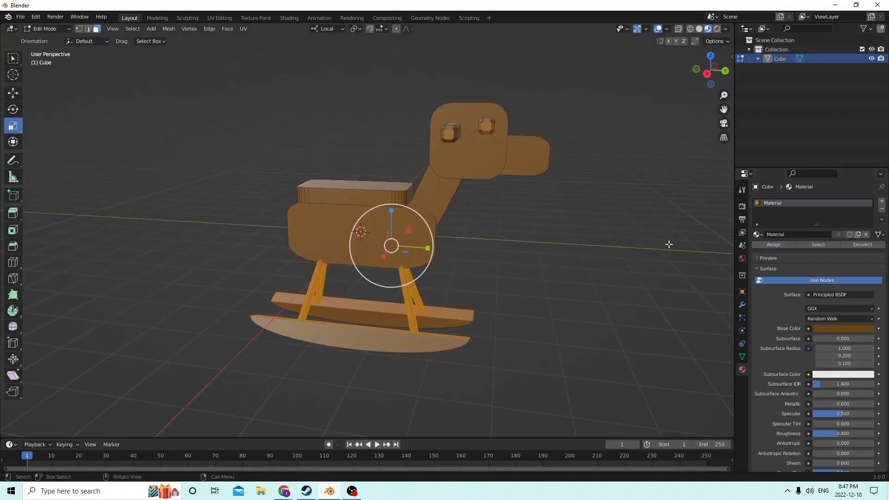
click(624, 258)
middle_drag(624, 258, 582, 270)
key(Tab)
scroll(582, 271, up, 4)
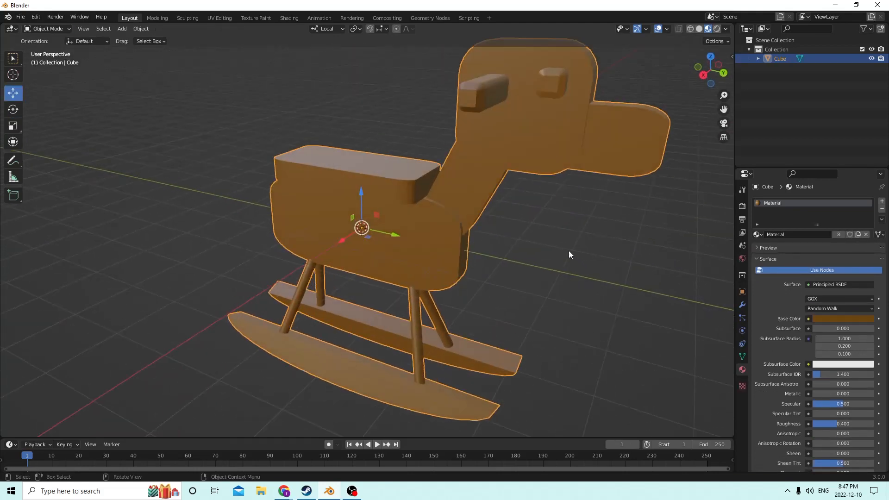
scroll(549, 102, down, 2)
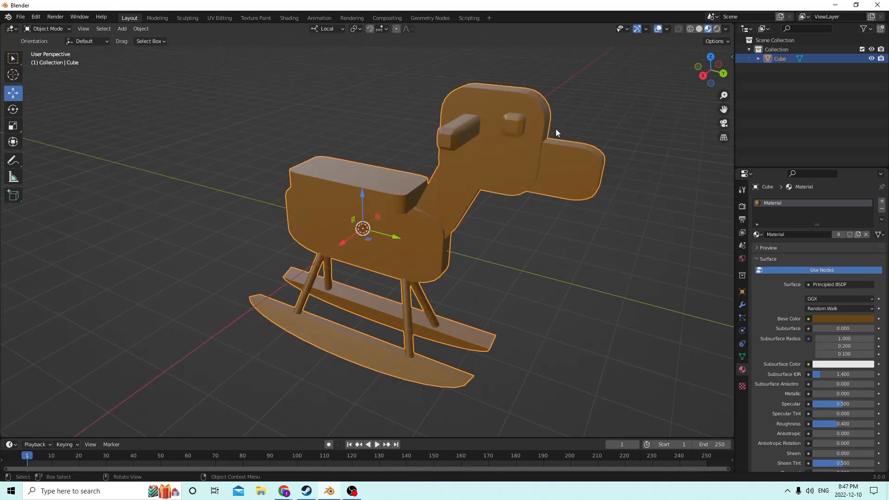
Select the linked geometry of the eye block in Edit Mode and assign it a new white material
key(Tab)
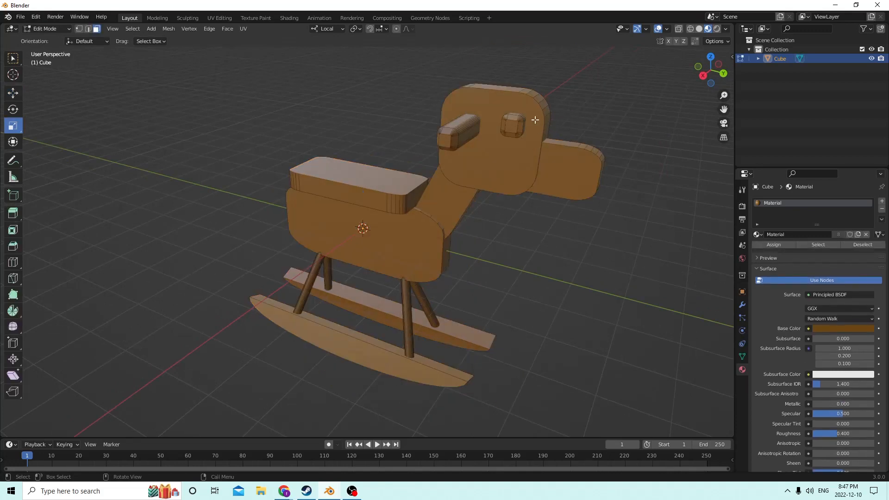
click(512, 120)
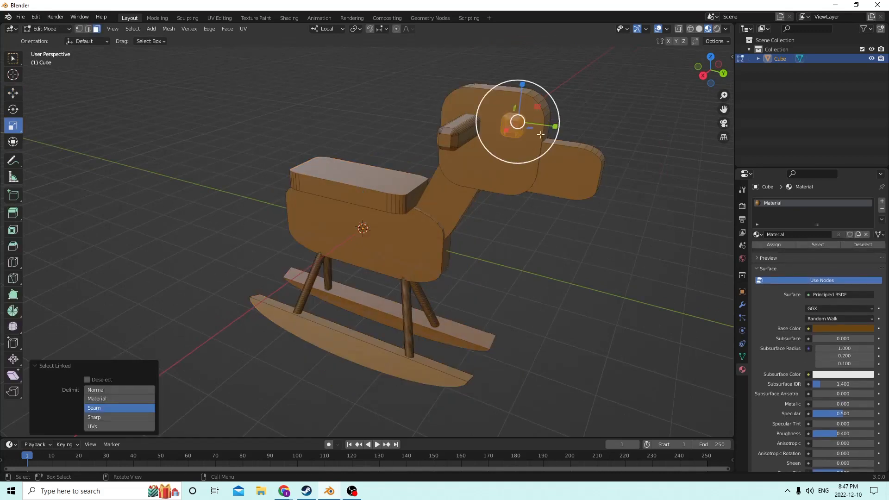
click(881, 201)
click(810, 250)
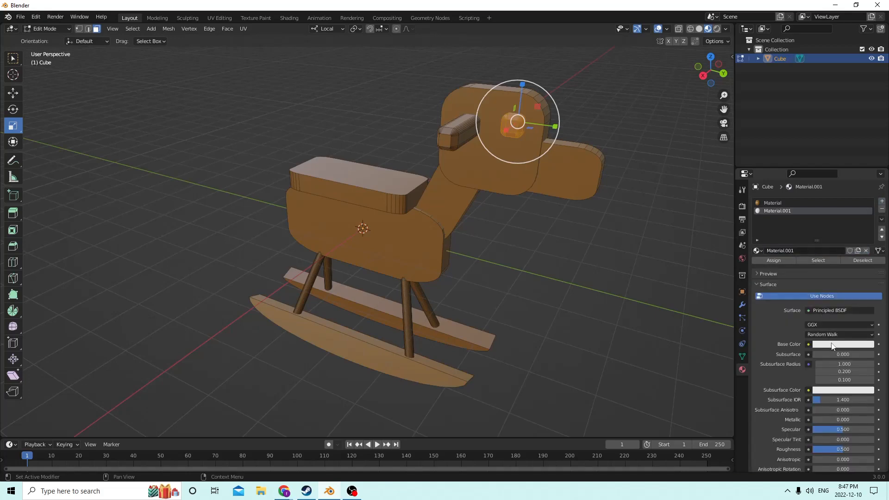
click(832, 345)
click(764, 260)
middle_drag(639, 220, 593, 214)
scroll(588, 195, up, 2)
Assign a new near-black material with color value 0.054 to the front face of the eye as its pupil
middle_drag(528, 158, 69, 170)
click(882, 202)
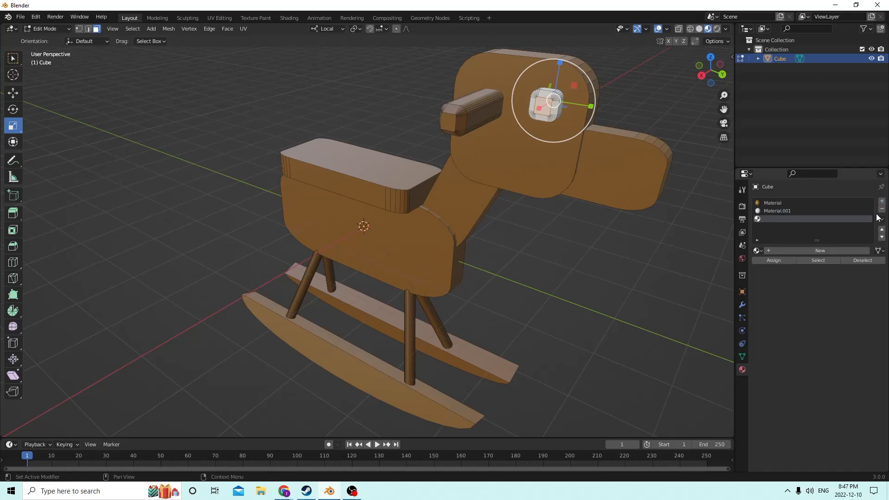
click(827, 249)
click(844, 345)
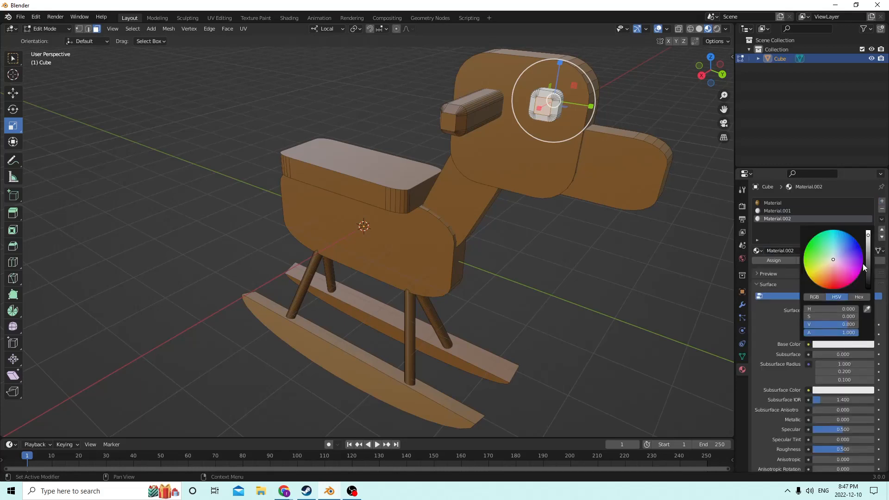
drag(870, 237, 868, 273)
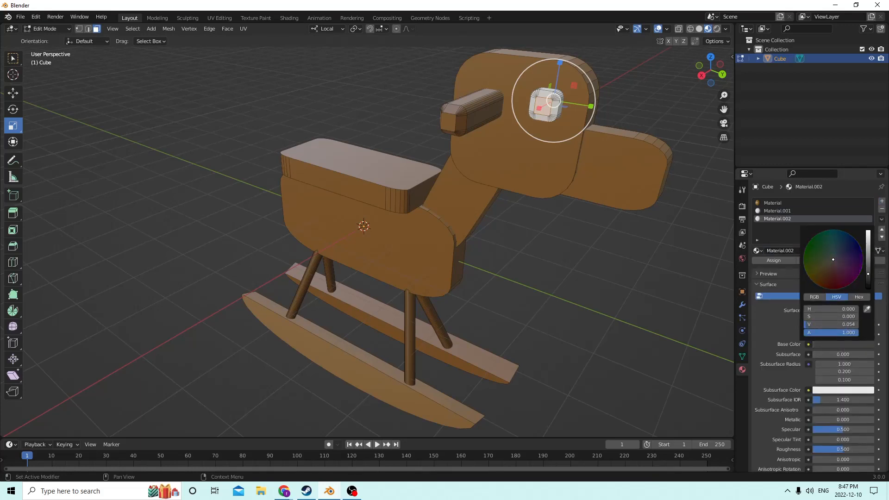
click(762, 259)
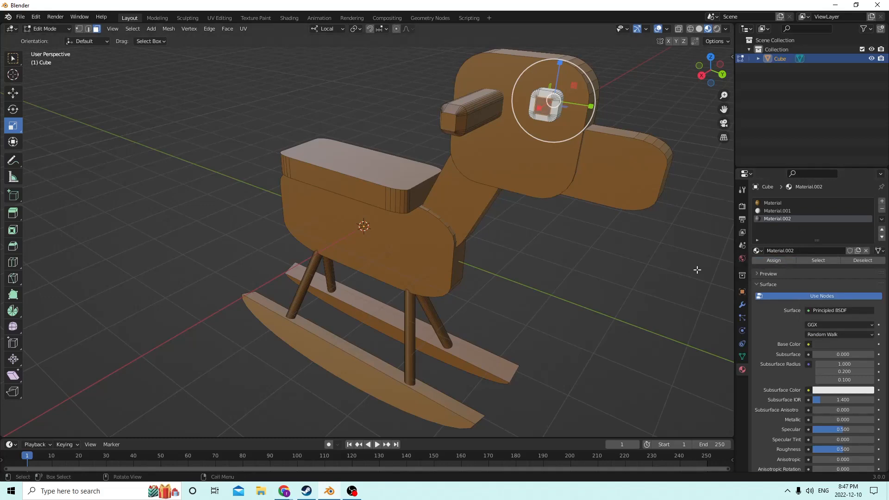
click(641, 272)
Select the seat's linked geometry and assign it a new dark red material with saturation 0.987 and value 0.155
middle_drag(640, 271, 402, 207)
key(l)
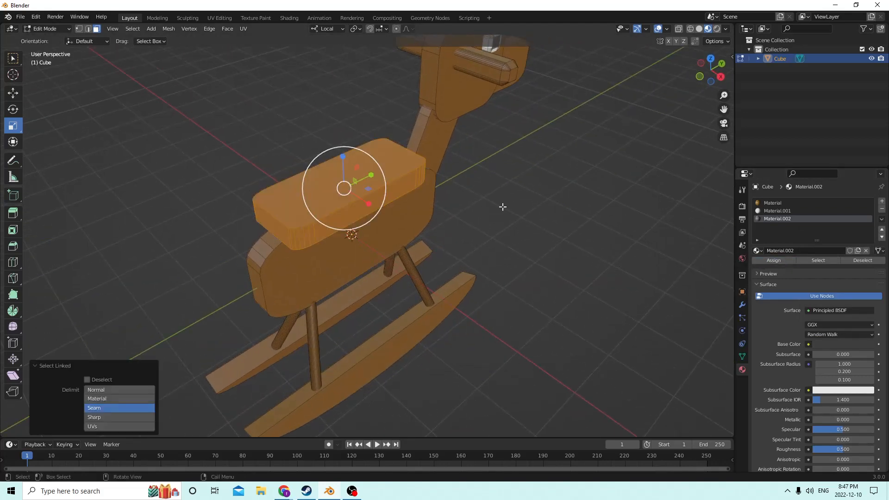
middle_drag(502, 204, 743, 250)
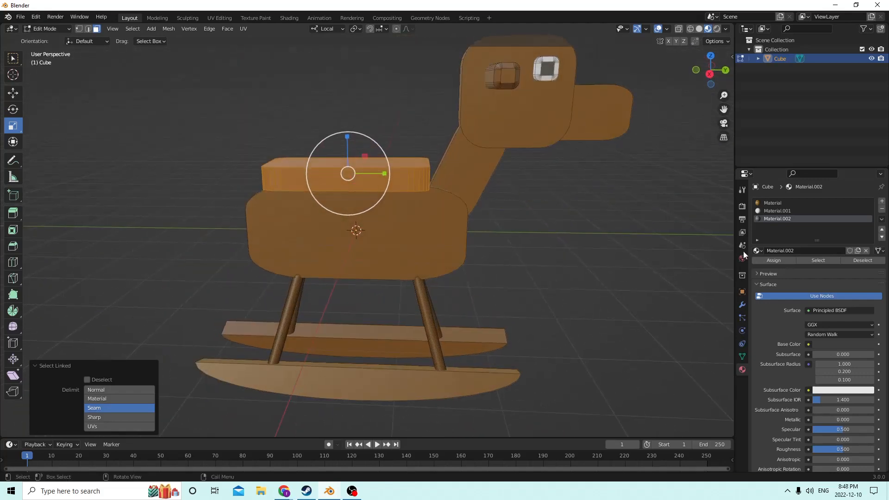
click(881, 201)
click(801, 252)
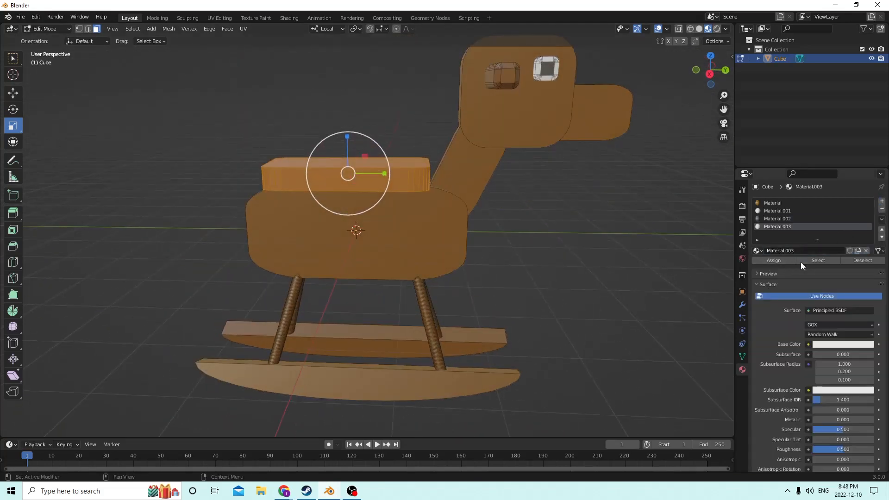
click(831, 344)
drag(832, 254, 833, 287)
drag(868, 236, 868, 263)
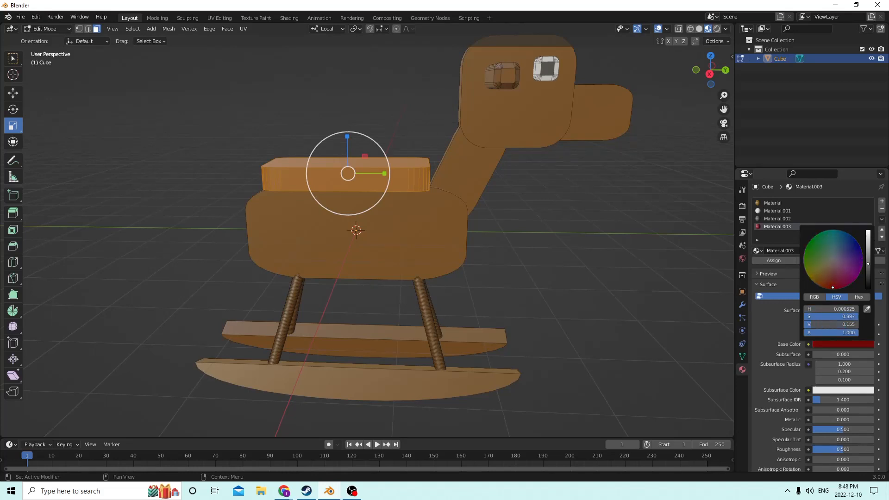
click(762, 260)
click(637, 278)
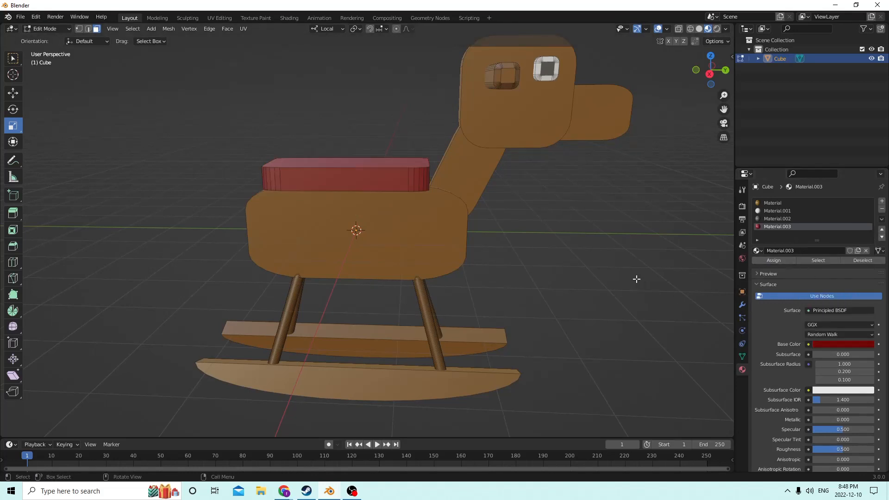
Select the linked geometry of the muzzle block in Edit Mode
middle_drag(636, 278, 575, 226)
click(580, 179)
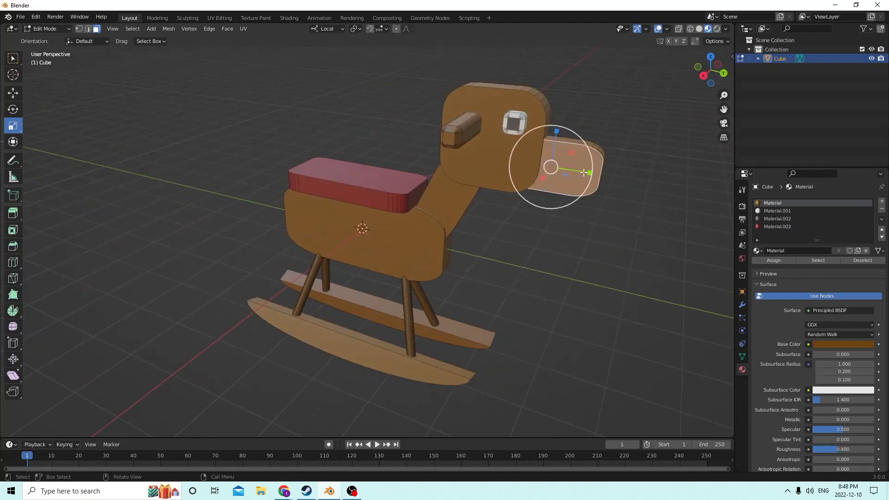
middle_drag(581, 179, 613, 201)
click(625, 208)
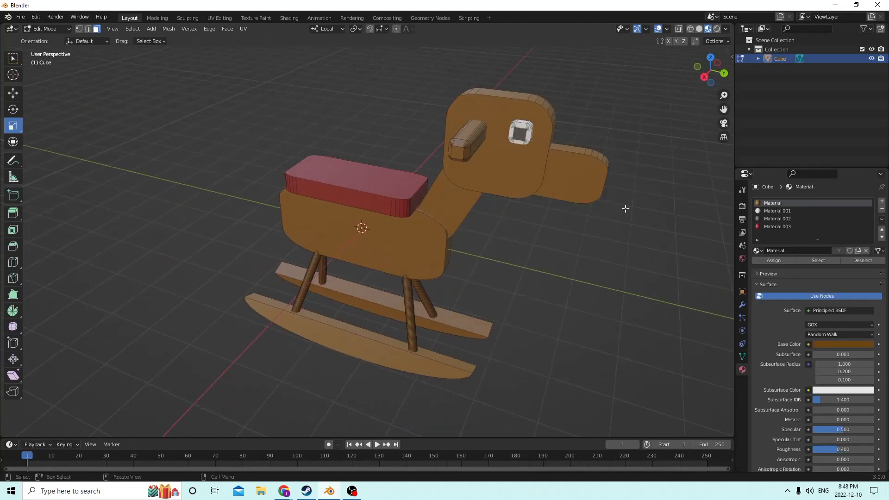
key(l)
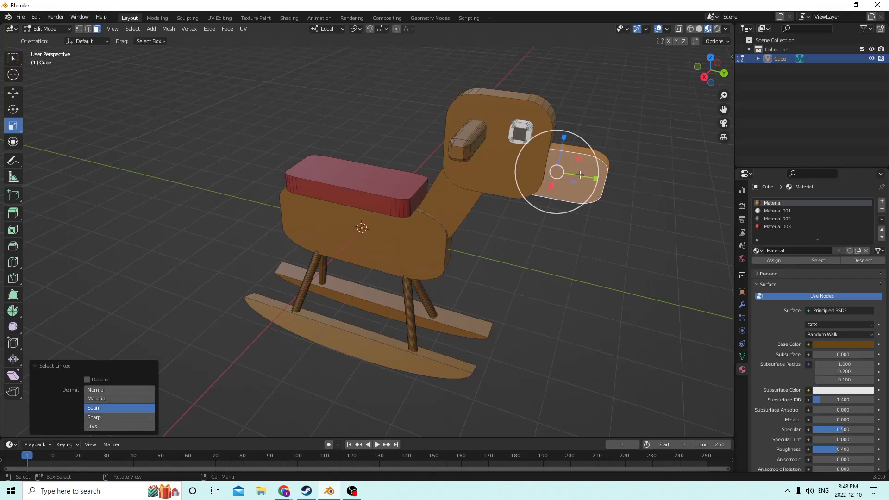
click(638, 208)
middle_drag(621, 208, 406, 197)
key(l)
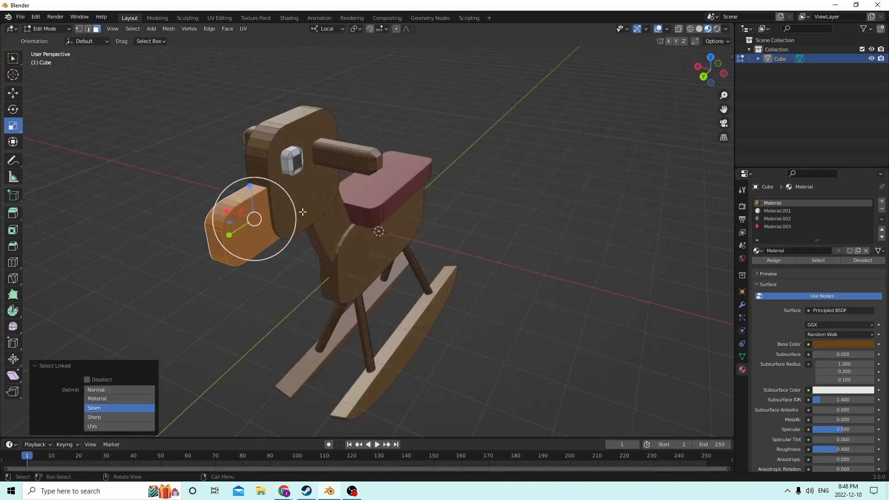
middle_drag(303, 211, 590, 205)
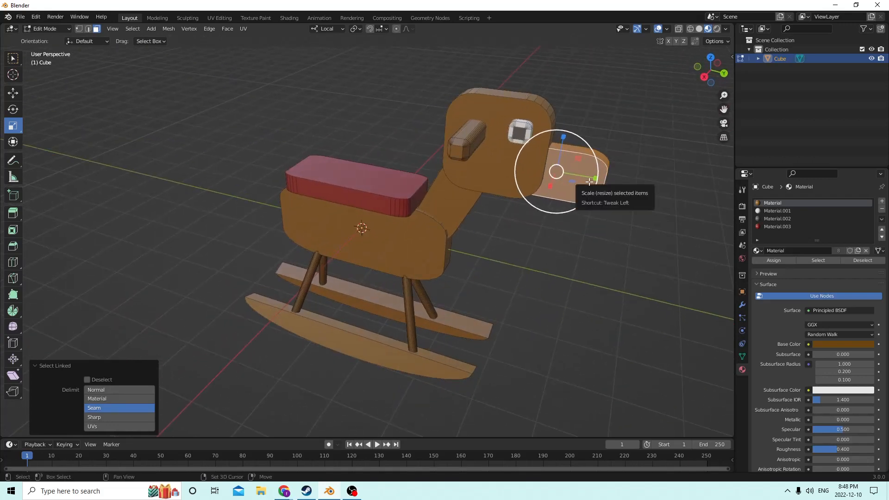
Duplicate the muzzle in place, separate the copy into its own object and return to Object Mode
key(shift+d)
key(Escape)
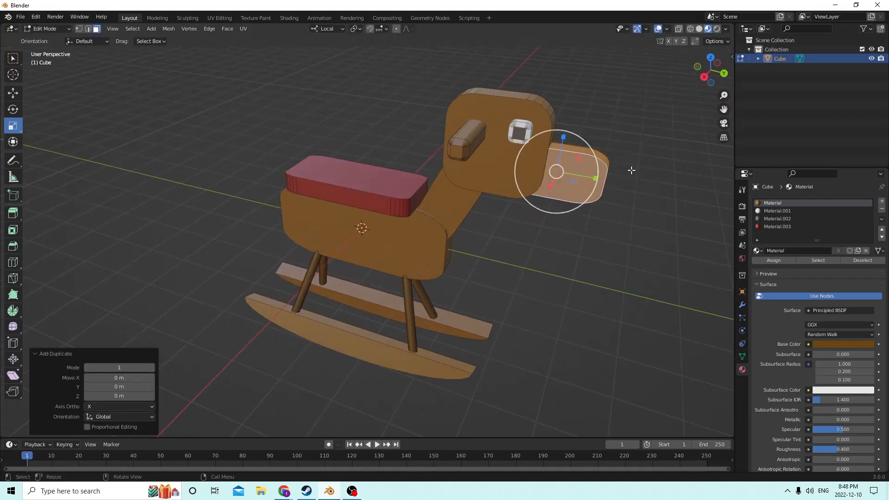
key(p)
click(612, 173)
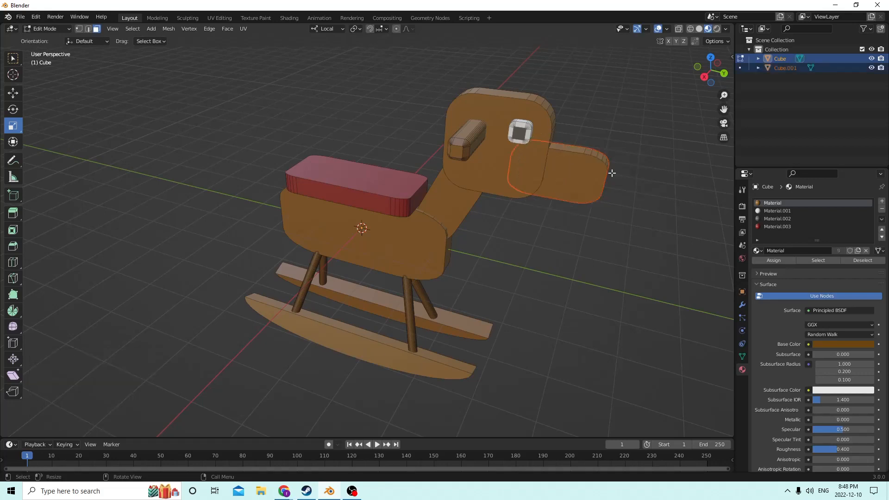
middle_drag(612, 174, 430, 244)
key(Tab)
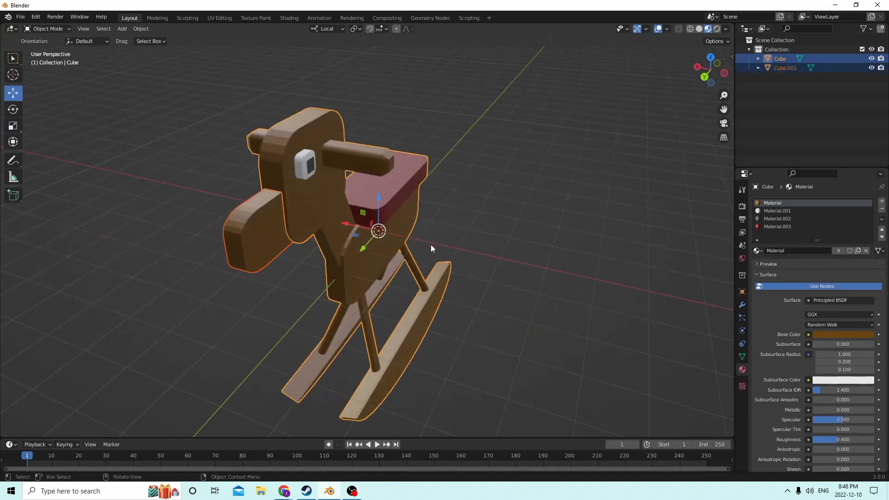
Scale the separated muzzle copy into a long, flat bar with local factors of about 2.291 in X, 1.461 in Y and 0.278 in Z
click(236, 221)
middle_drag(246, 230, 238, 219)
scroll(218, 198, up, 1)
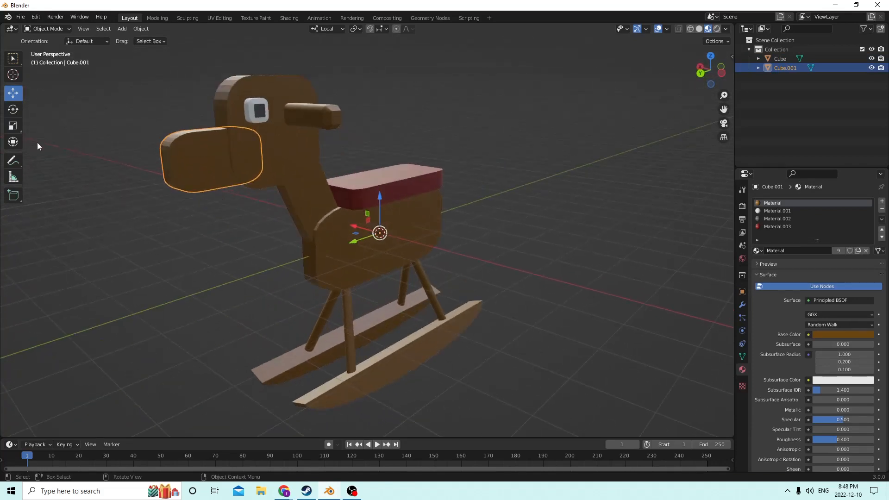
click(13, 125)
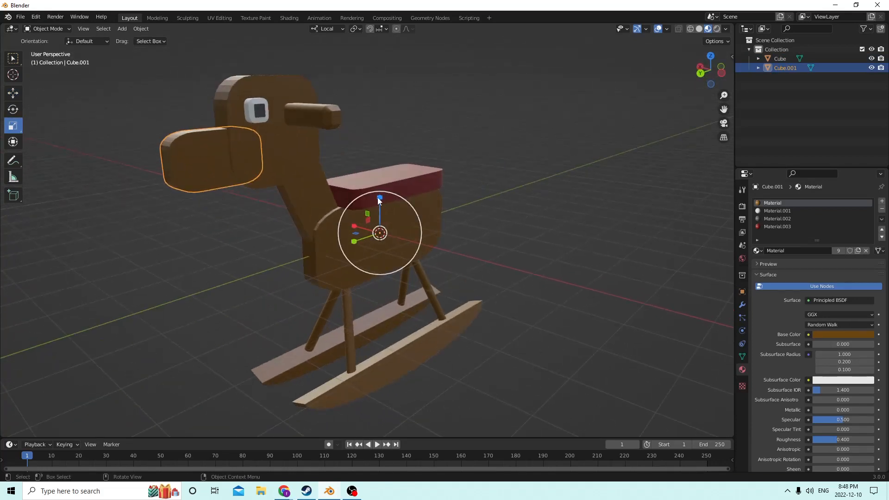
drag(379, 199, 384, 220)
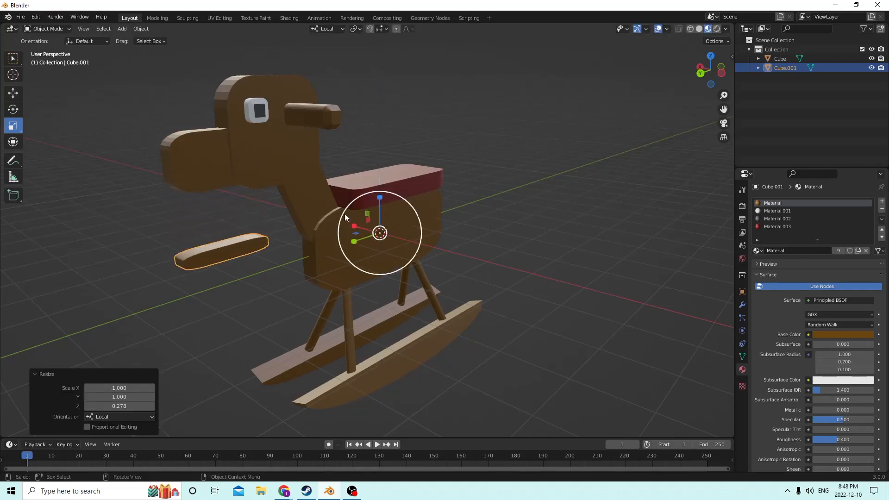
middle_drag(344, 213, 315, 244)
drag(347, 244, 326, 245)
mouse_move(344, 223)
middle_down()
mouse_move(368, 233)
mouse_move(360, 220)
middle_up()
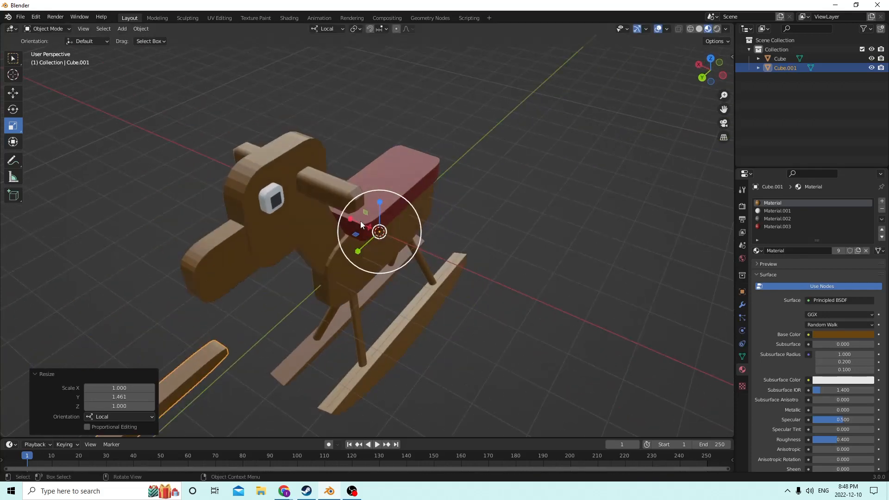
key(s)
click(307, 191)
middle_drag(307, 190, 264, 171)
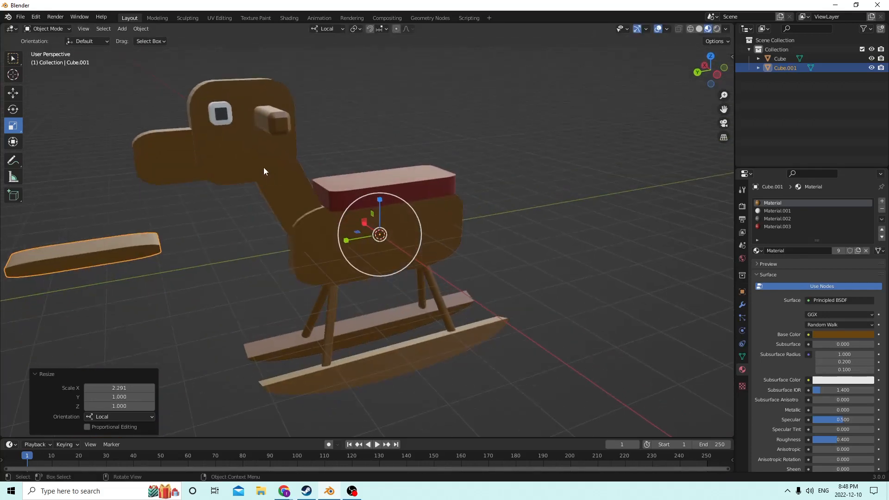
Move the bar up about 0.016 m in Z and about -0.0025 m in Y so it cuts into the muzzle as a mouth
click(19, 95)
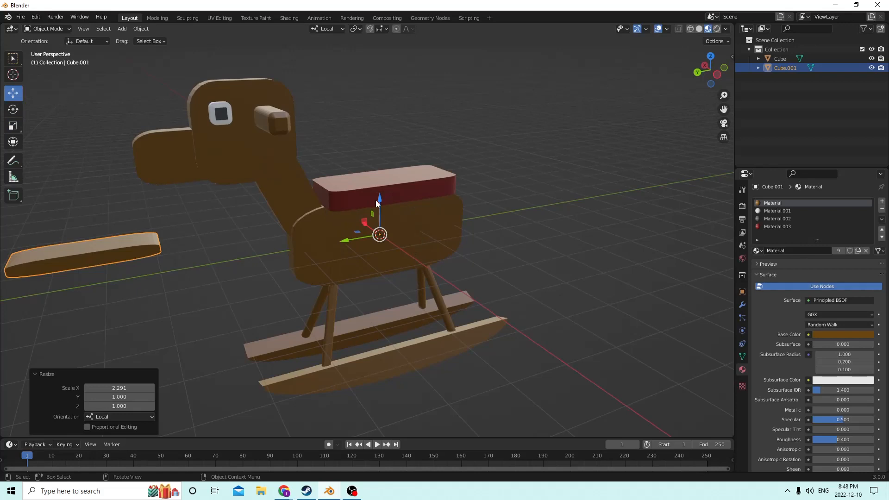
drag(376, 200, 369, 135)
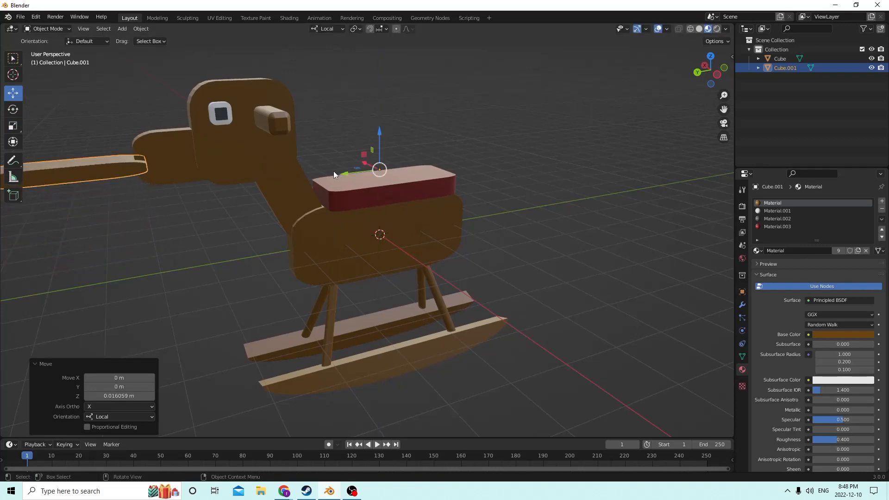
middle_drag(369, 168, 351, 177)
drag(351, 178, 343, 175)
middle_drag(343, 176, 357, 152)
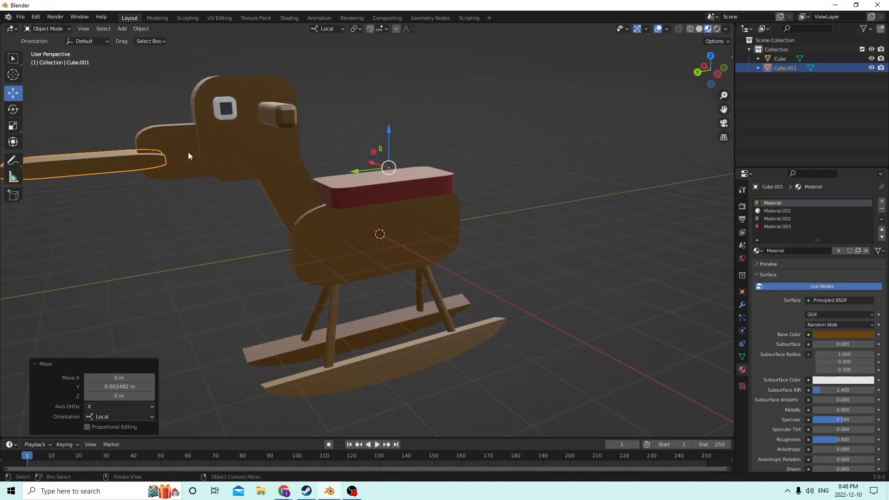
Subtract the bar from the horse with a Bool Tool Brush Boolean Difference, keeping the horse as the active object
click(94, 162)
shift+click(164, 130)
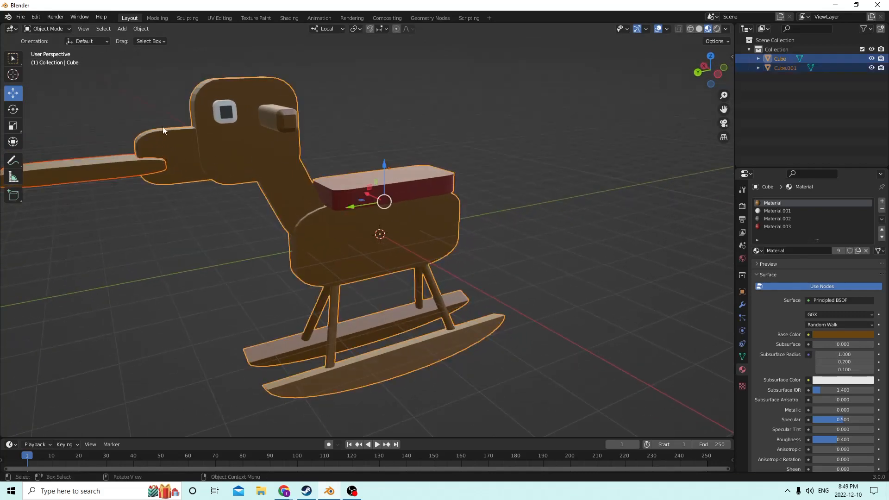
middle_drag(165, 92, 180, 106)
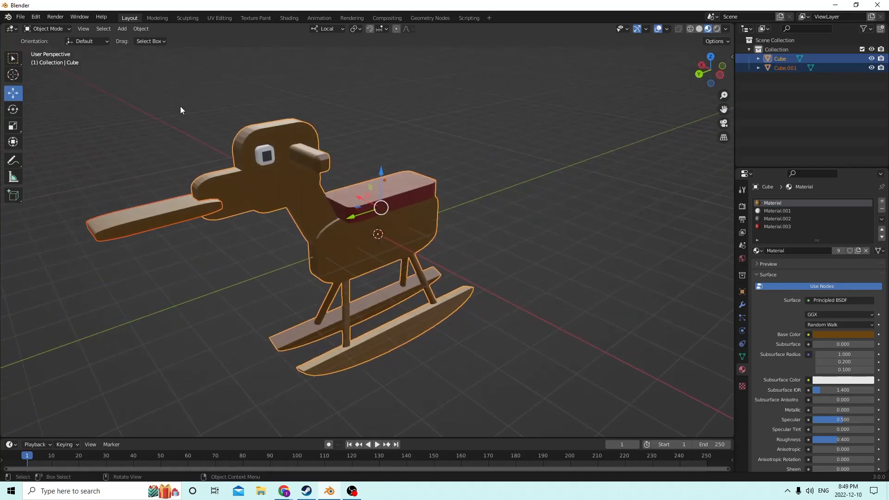
click(137, 29)
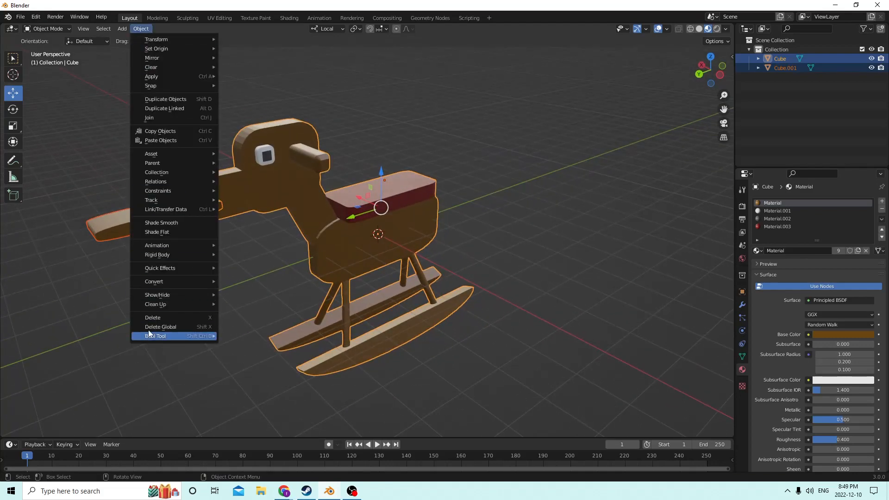
mouse_move(156, 337)
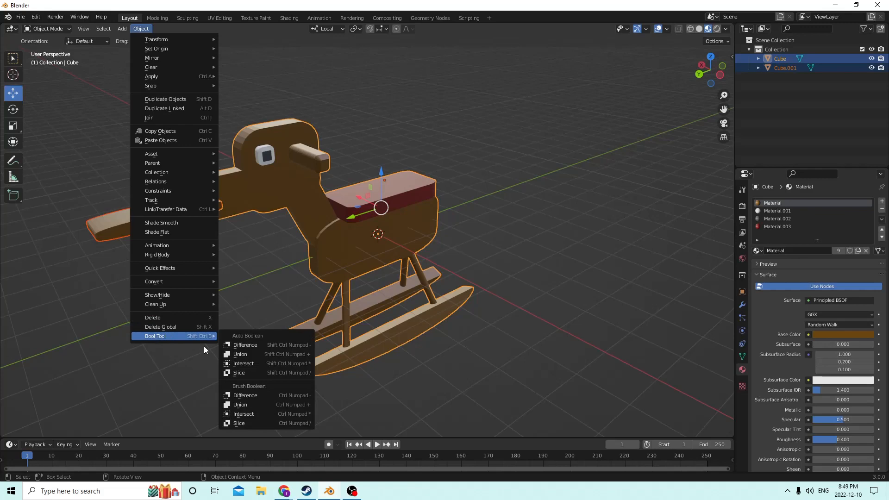
click(245, 395)
middle_drag(291, 374, 316, 351)
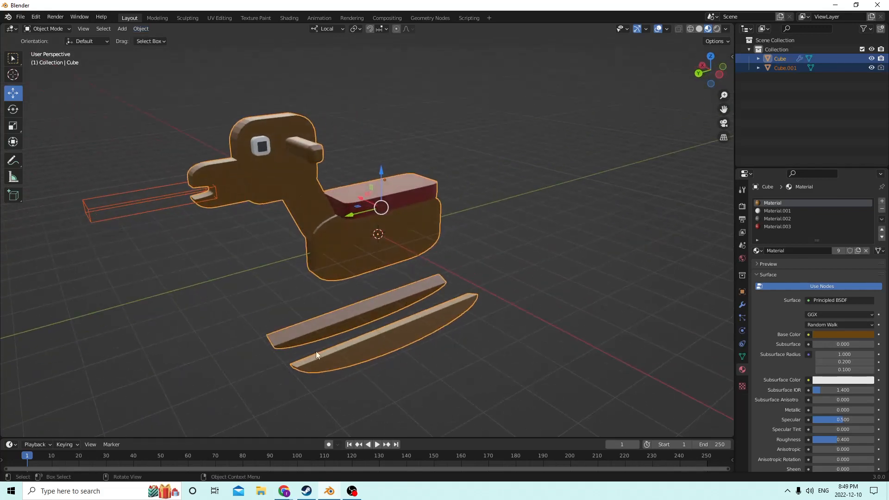
Enable Self Intersection in the Boolean modifier's solver options and apply the modifier to the horse
click(742, 304)
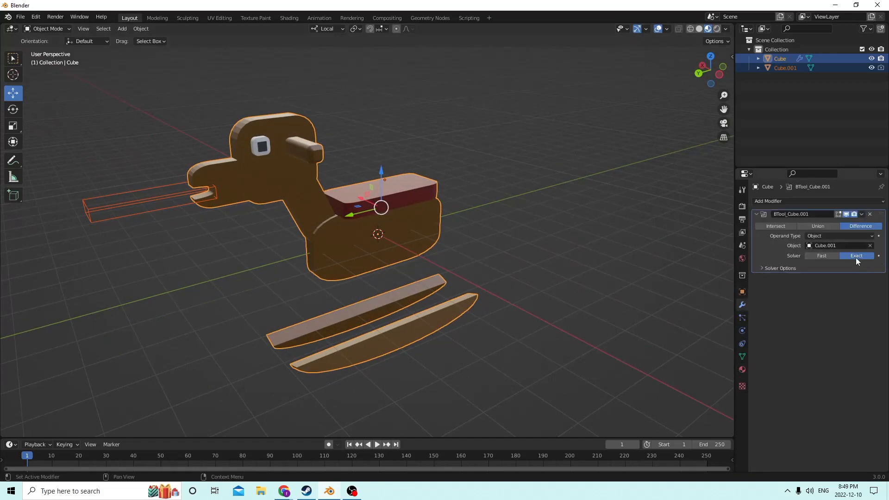
click(779, 268)
click(807, 279)
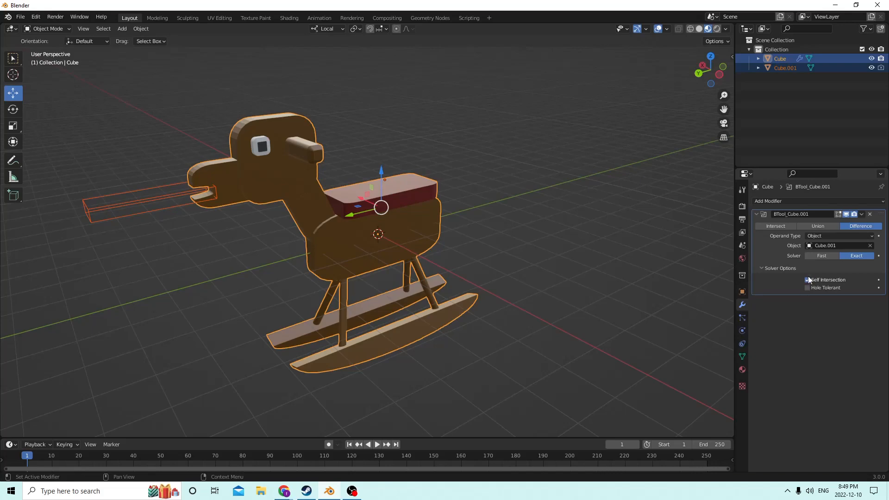
middle_drag(685, 263, 669, 252)
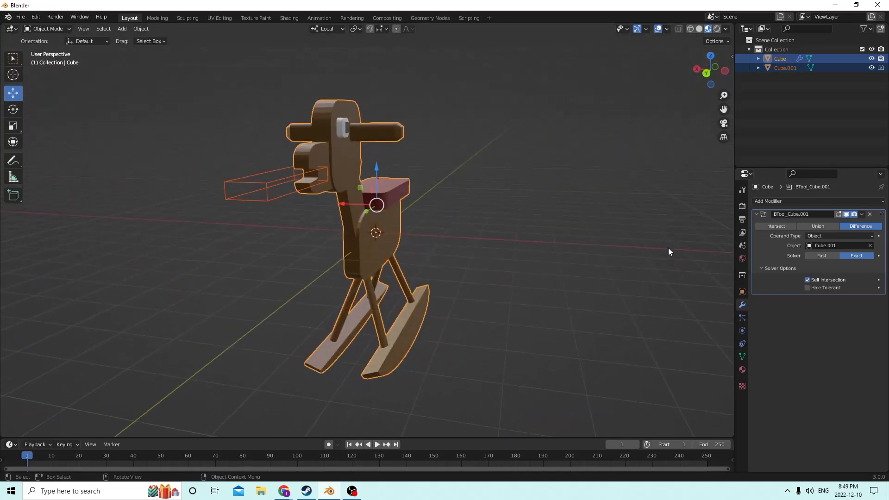
click(862, 214)
click(835, 223)
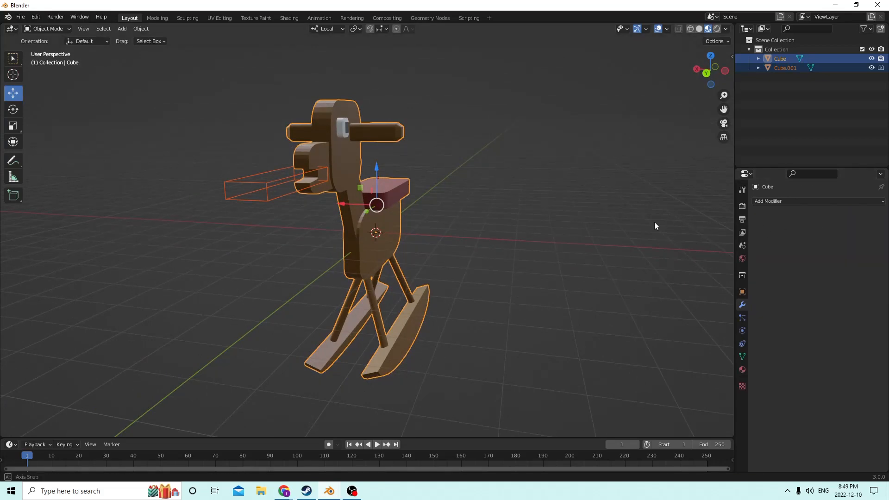
Delete the leftover cutter bar in front of the muzzle
middle_drag(654, 221, 483, 214)
click(168, 191)
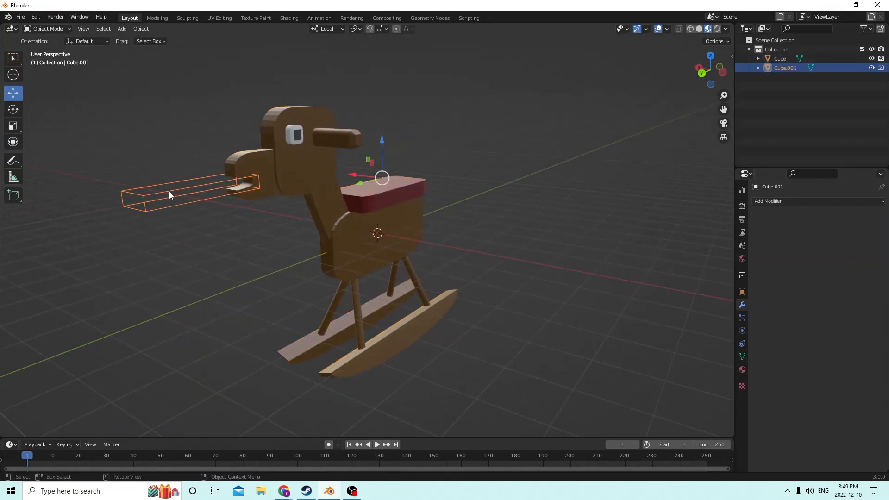
key(Delete)
Examine the mouth cut in the muzzle from both sides of the horse
middle_drag(203, 202, 466, 219)
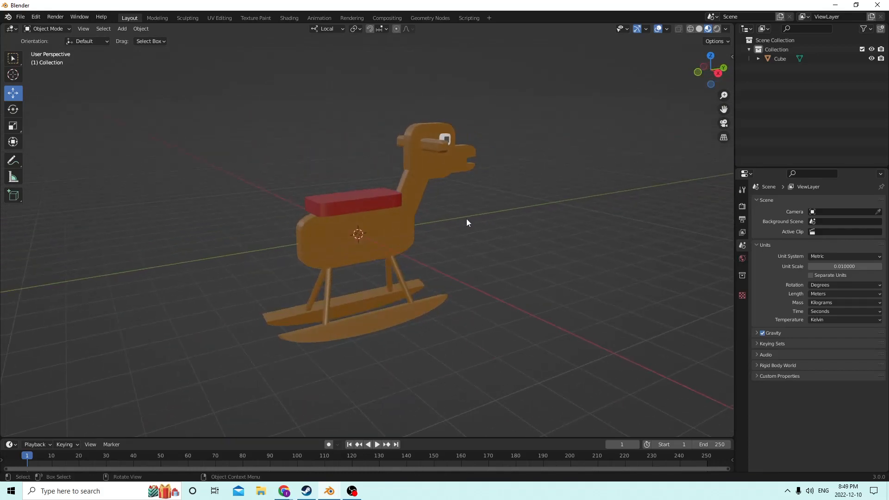
scroll(454, 218, up, 5)
scroll(399, 207, down, 3)
middle_drag(408, 212, 245, 236)
scroll(244, 236, up, 2)
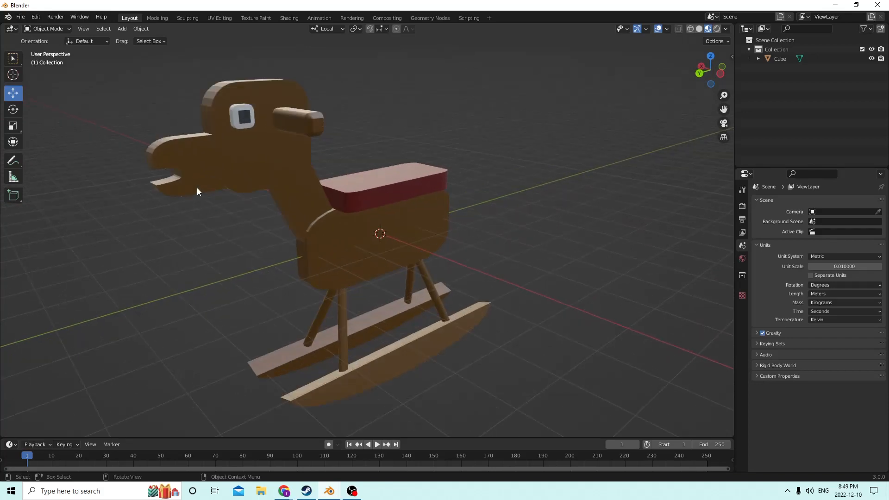
scroll(197, 188, down, 2)
mouse_move(222, 202)
middle_down()
mouse_move(247, 213)
mouse_move(231, 202)
middle_up()
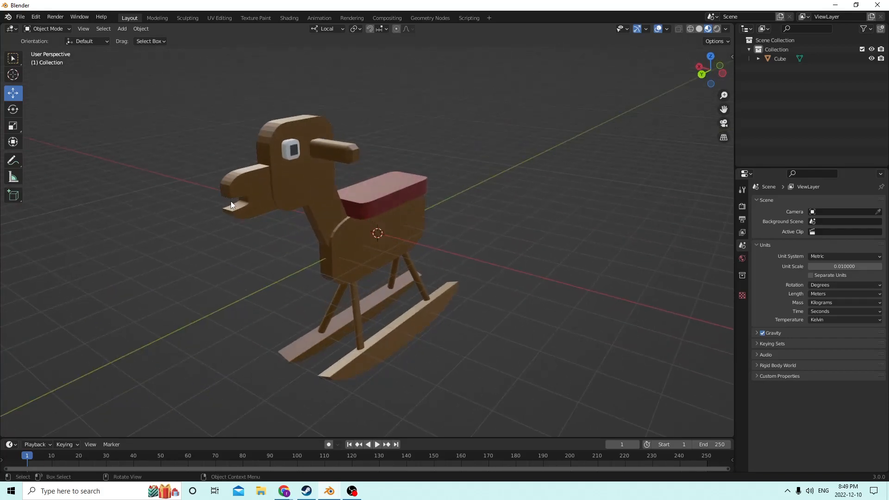
middle_drag(558, 235, 542, 233)
Try to select only the muzzle's linked geometry in Edit Mode, and clear the selection
click(358, 220)
key(Tab)
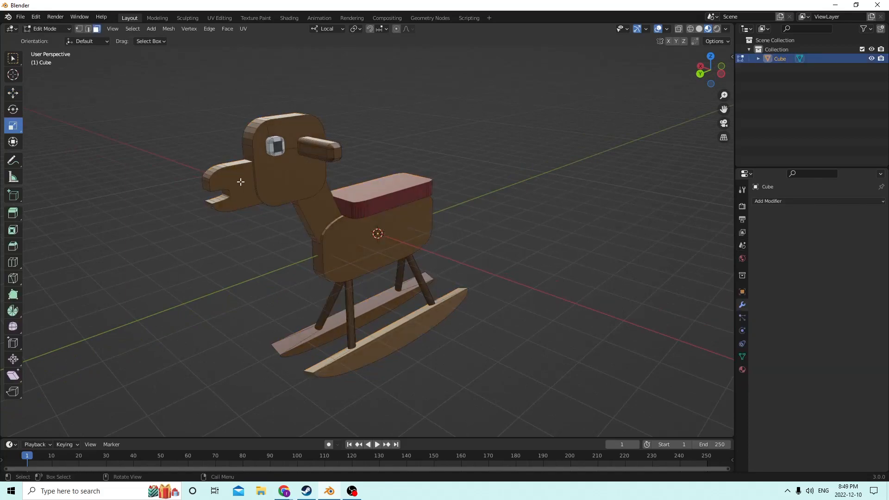
click(742, 369)
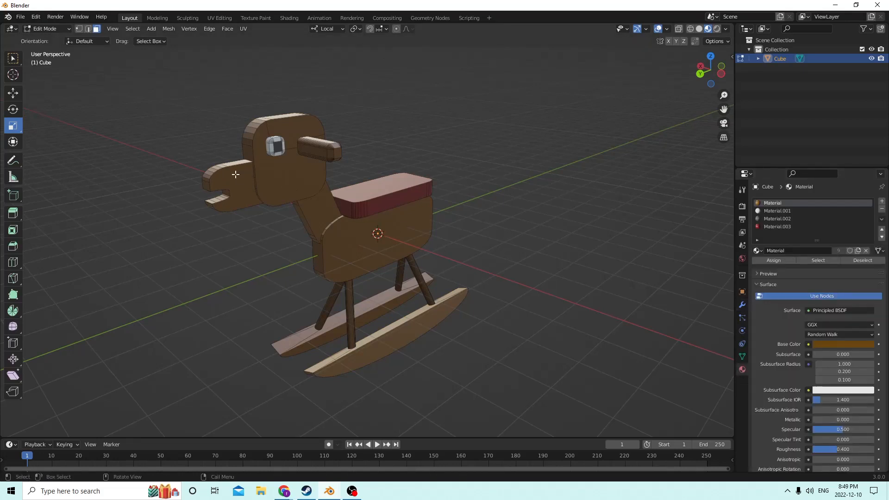
key(l)
key(alt+a)
key(l)
middle_drag(236, 184, 296, 180)
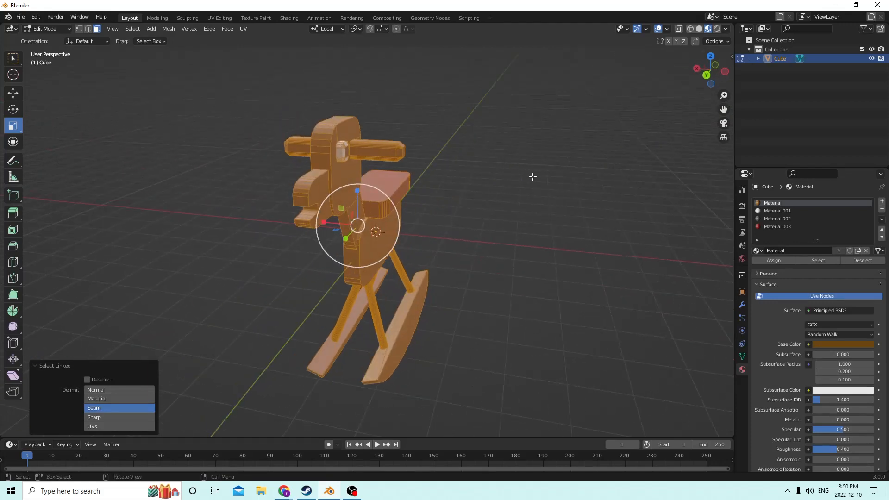
click(532, 176)
middle_drag(523, 178, 443, 171)
scroll(429, 184, up, 2)
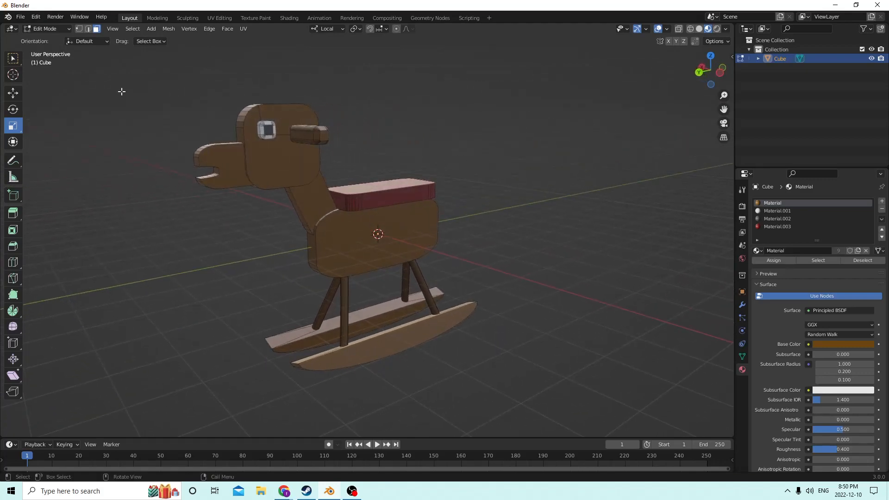
Switch the mesh to vertex selection, pick a vertex at the head's upper edge and return to Object Mode
click(82, 28)
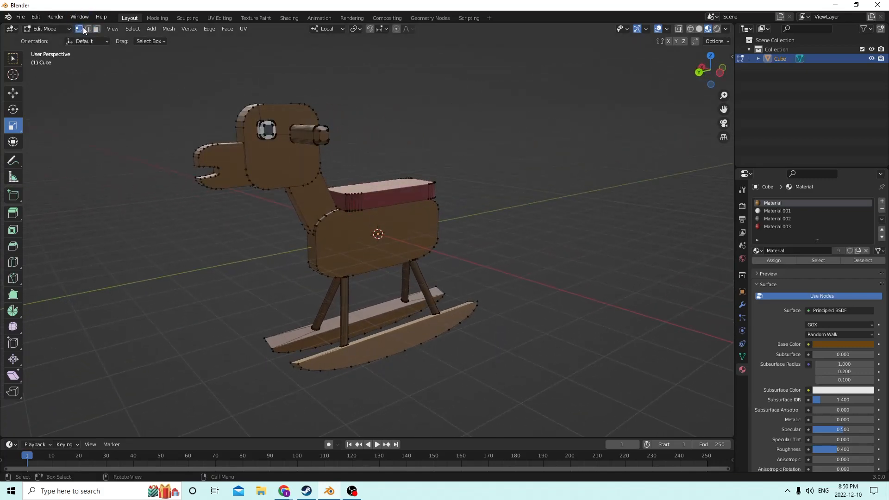
click(20, 17)
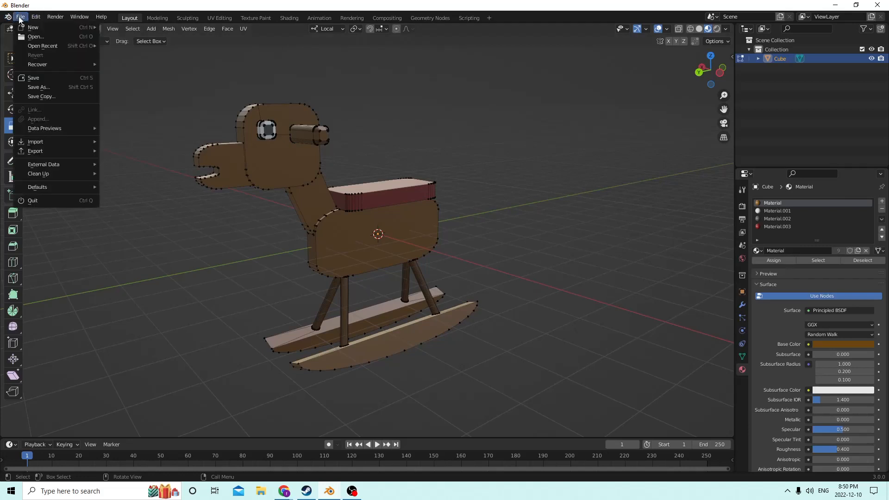
click(303, 97)
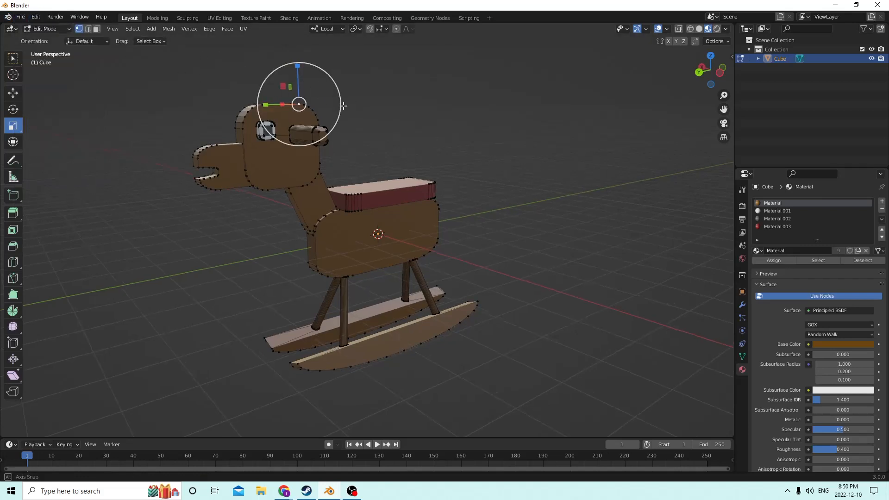
key(Tab)
middle_drag(343, 106, 391, 138)
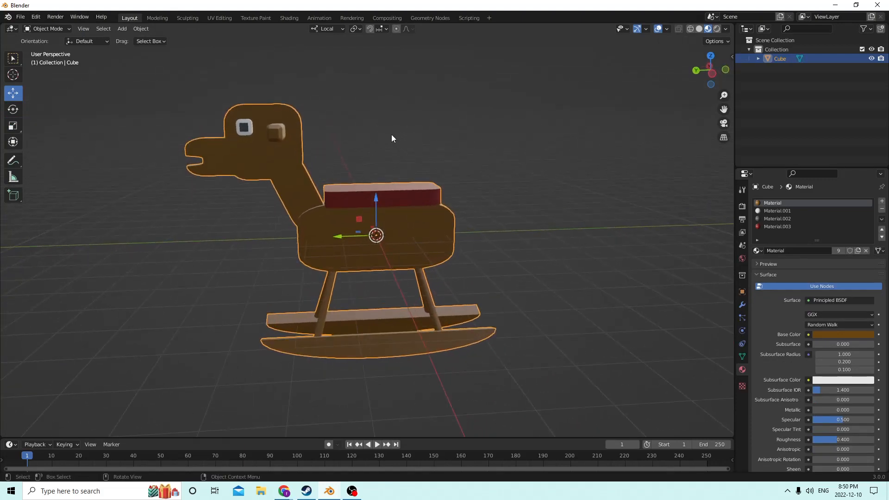